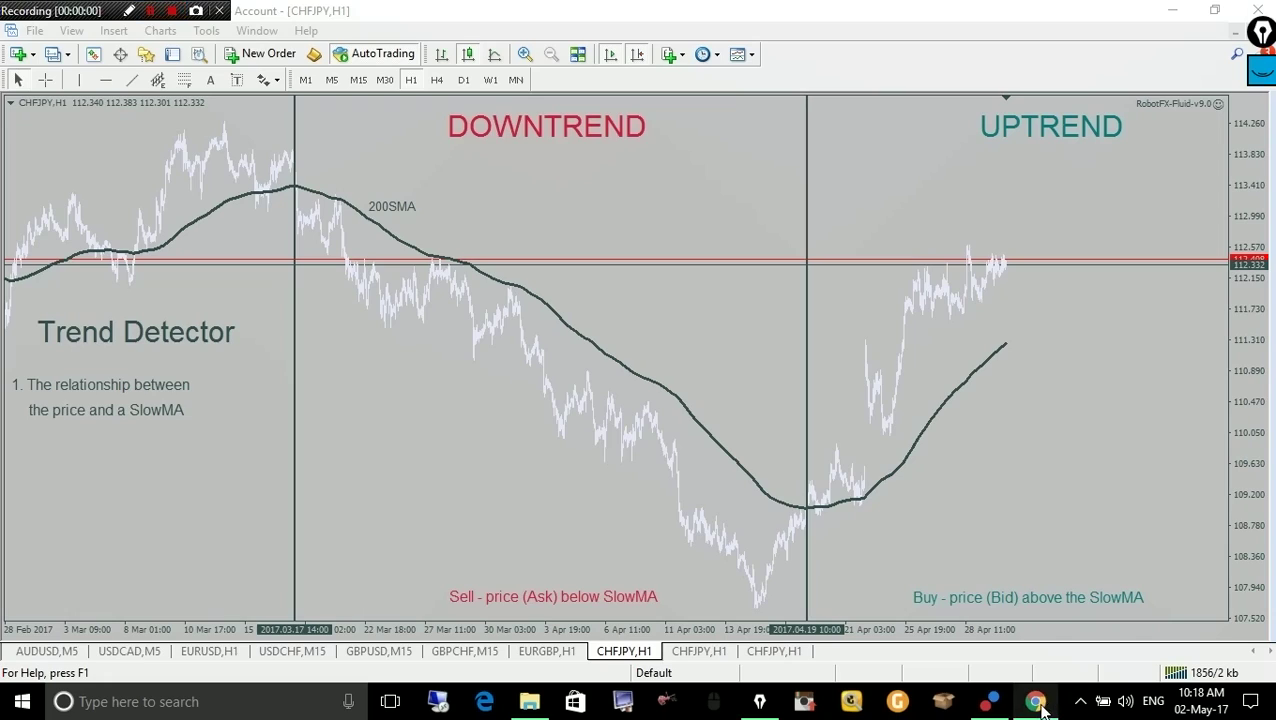
- Switch to Chrome and highlight the phrase "detecting the trend" in the RobotFX Fluid description
click(1035, 701)
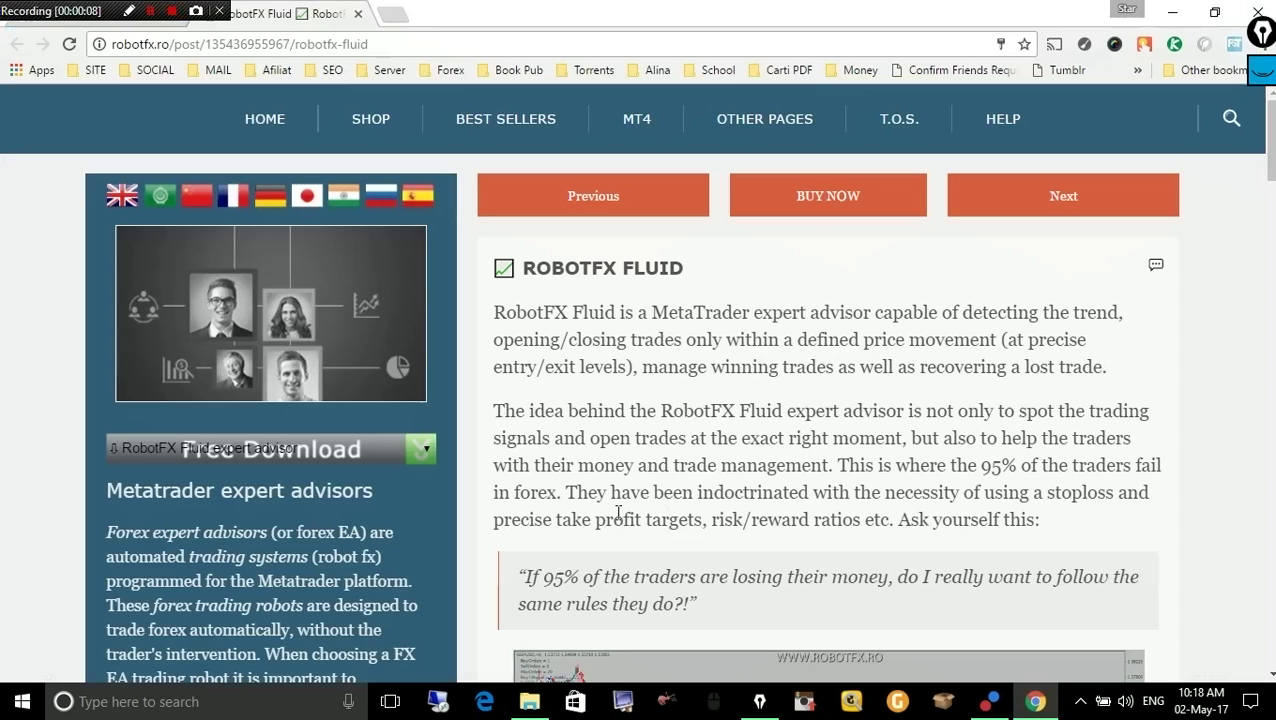
triple_click(586, 357)
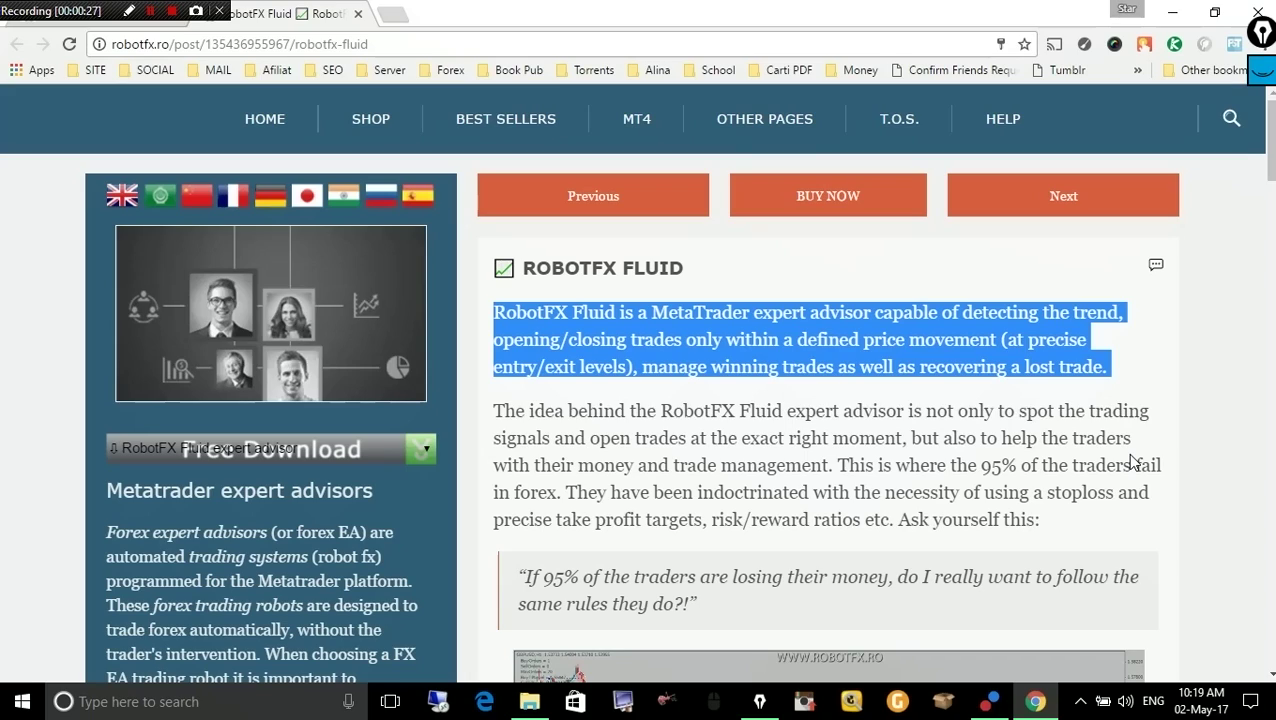
click(840, 333)
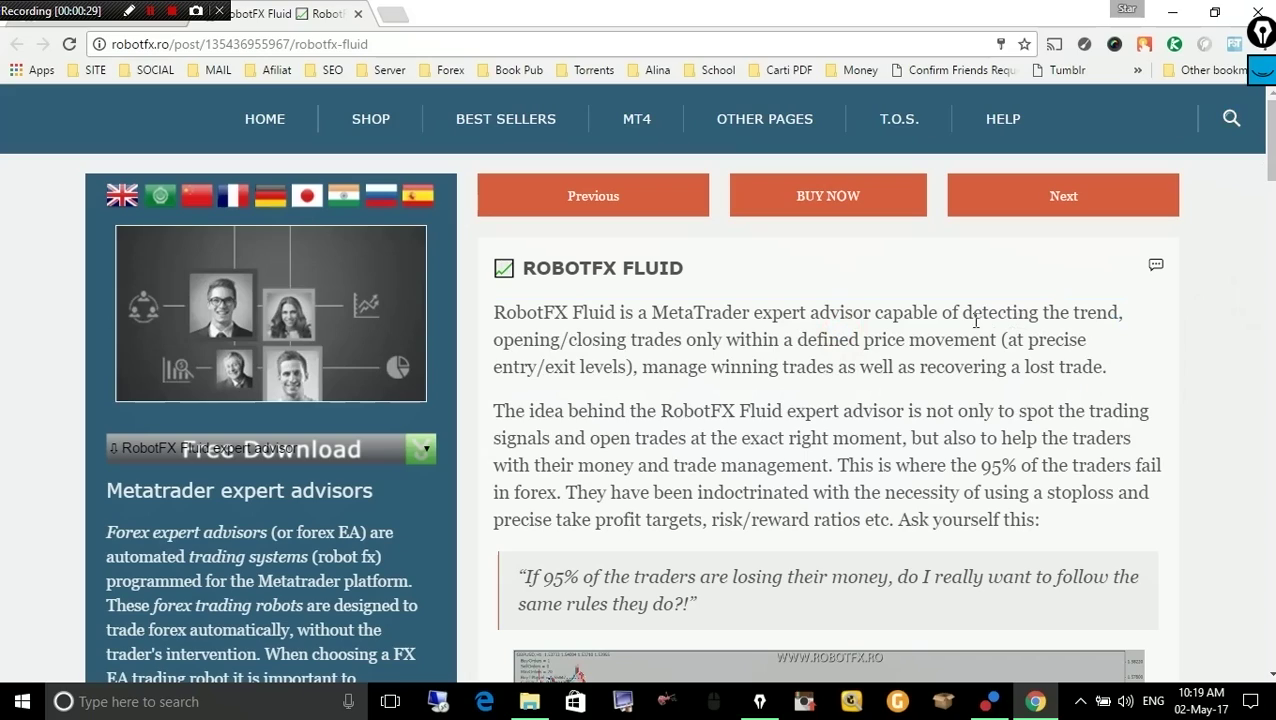
drag(964, 313, 1122, 309)
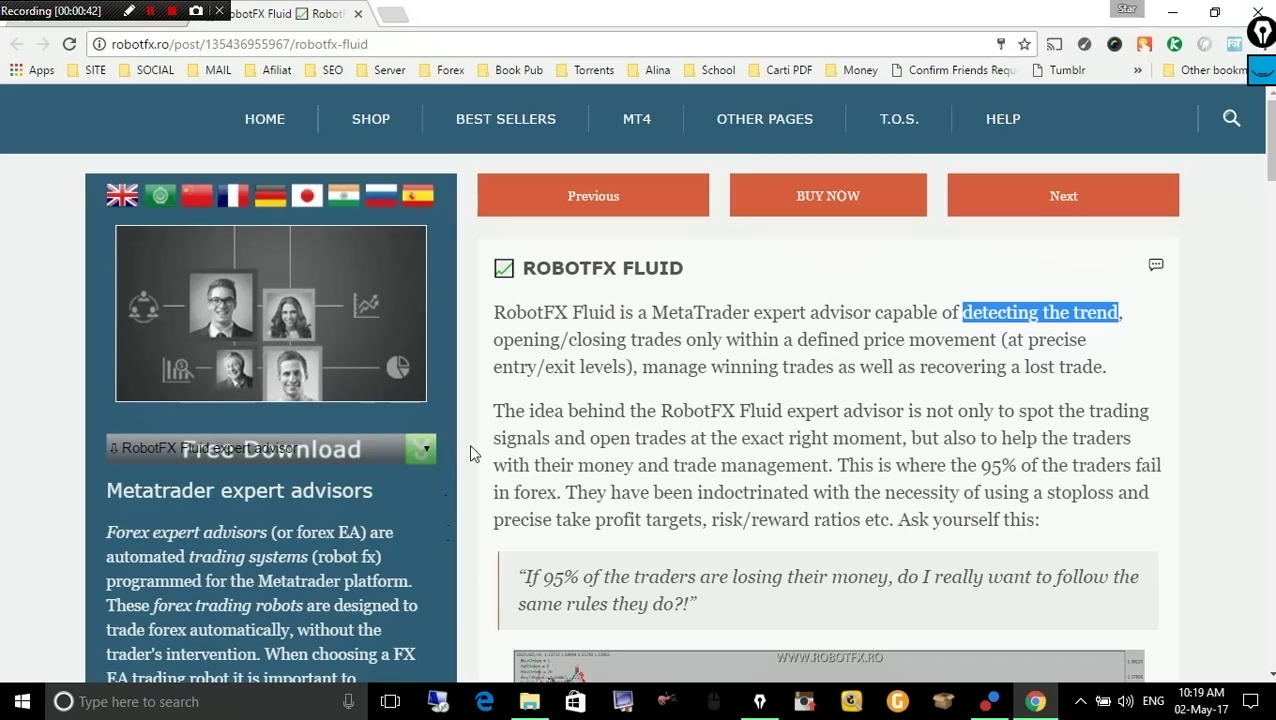
- Look over the free expert advisor downloads and the RobotFX Fluid manual link, then highlight "detecting the trend" again
click(423, 452)
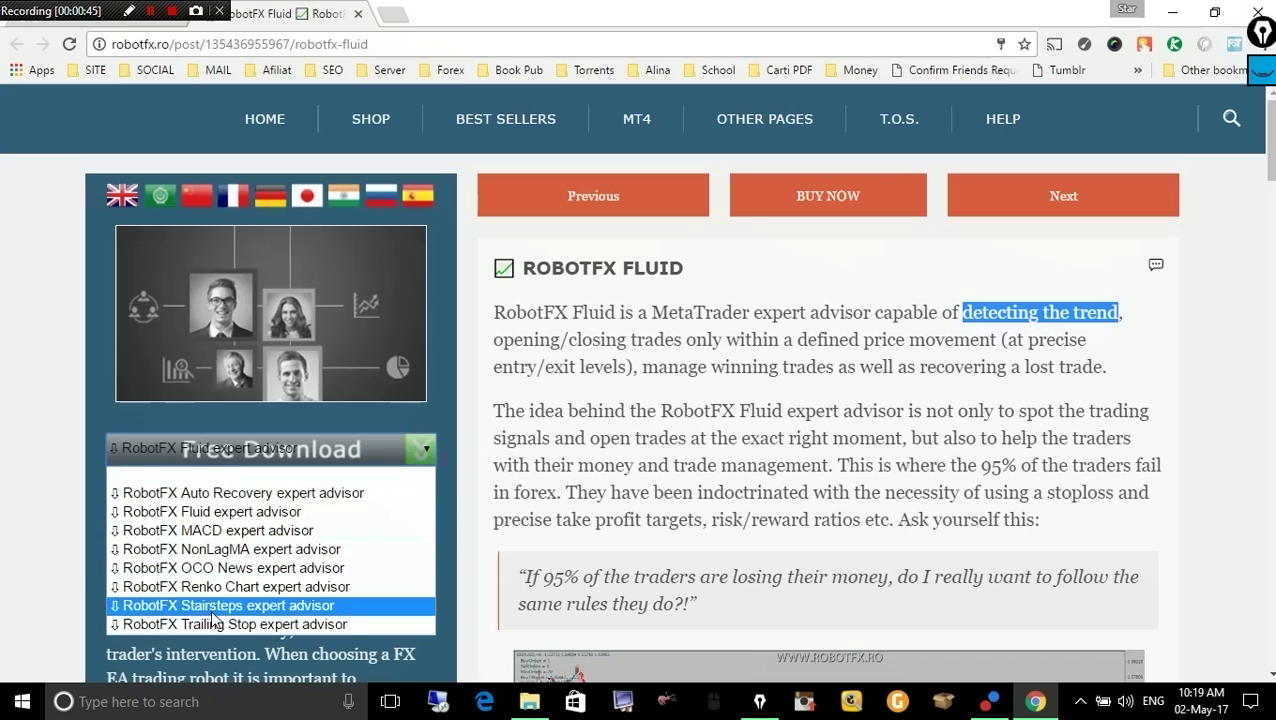
click(780, 430)
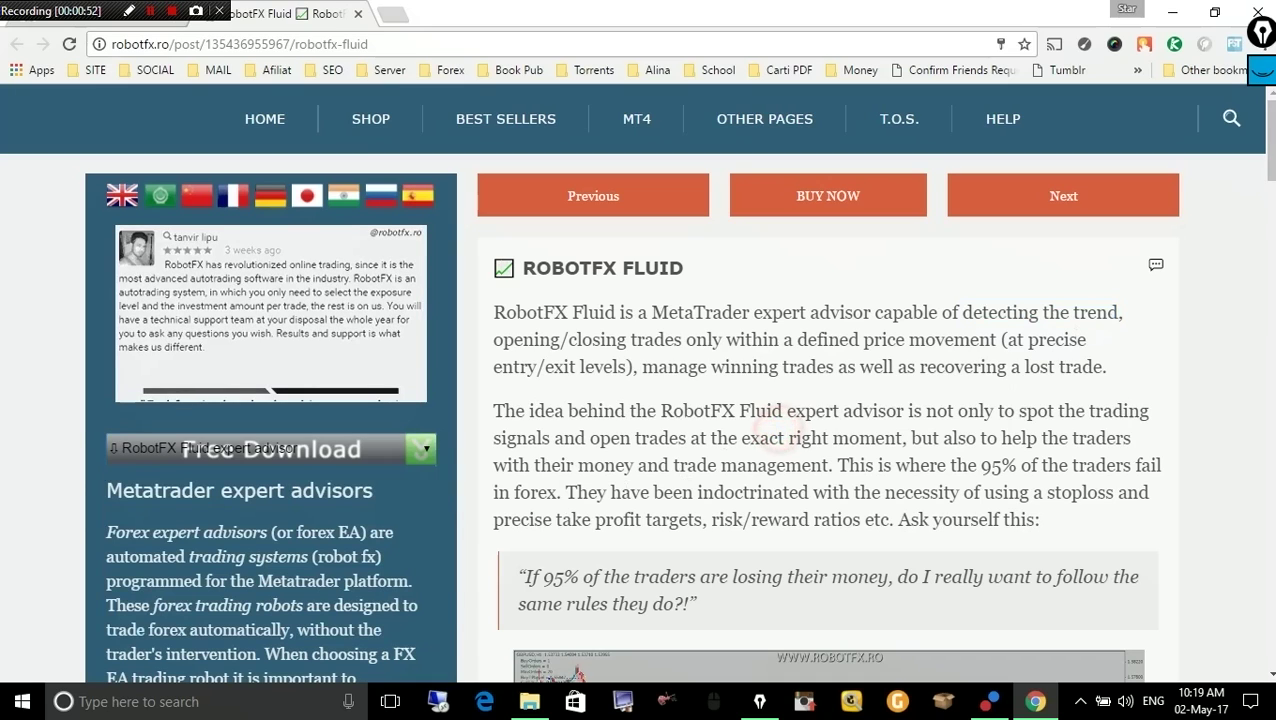
drag(1268, 140, 1272, 358)
scroll(1268, 350, up, 4)
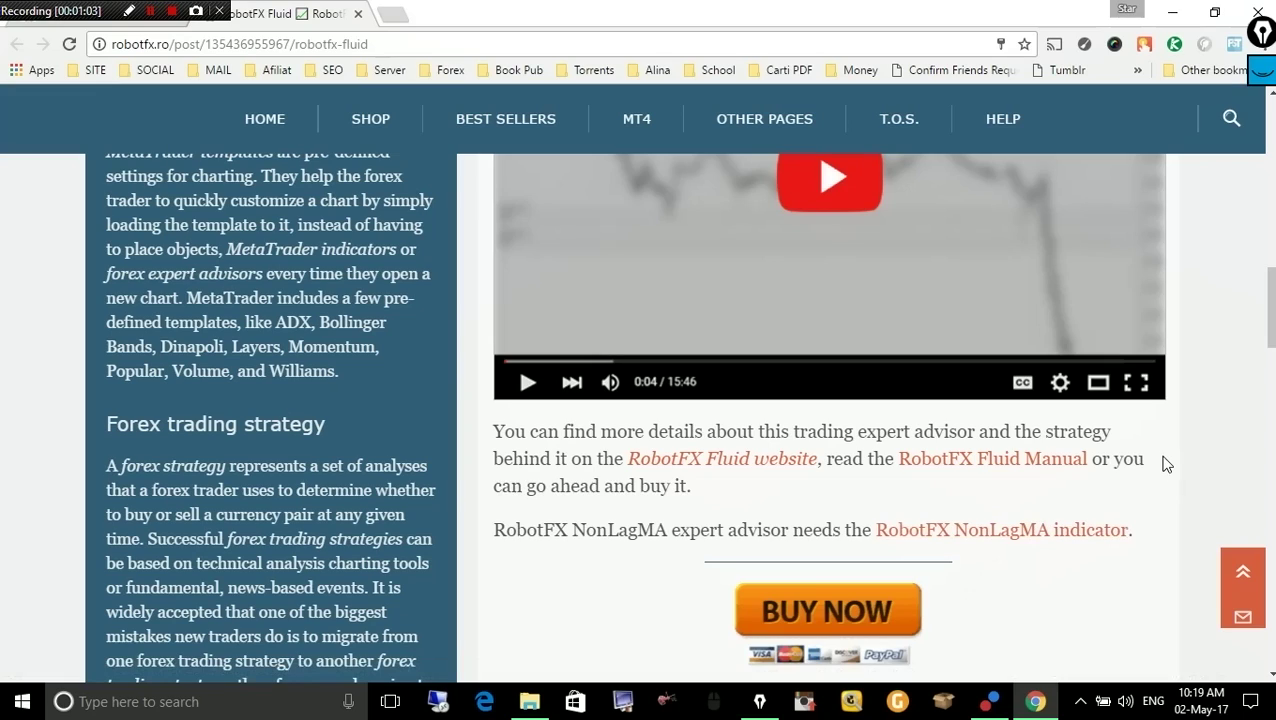
drag(1268, 306, 1268, 135)
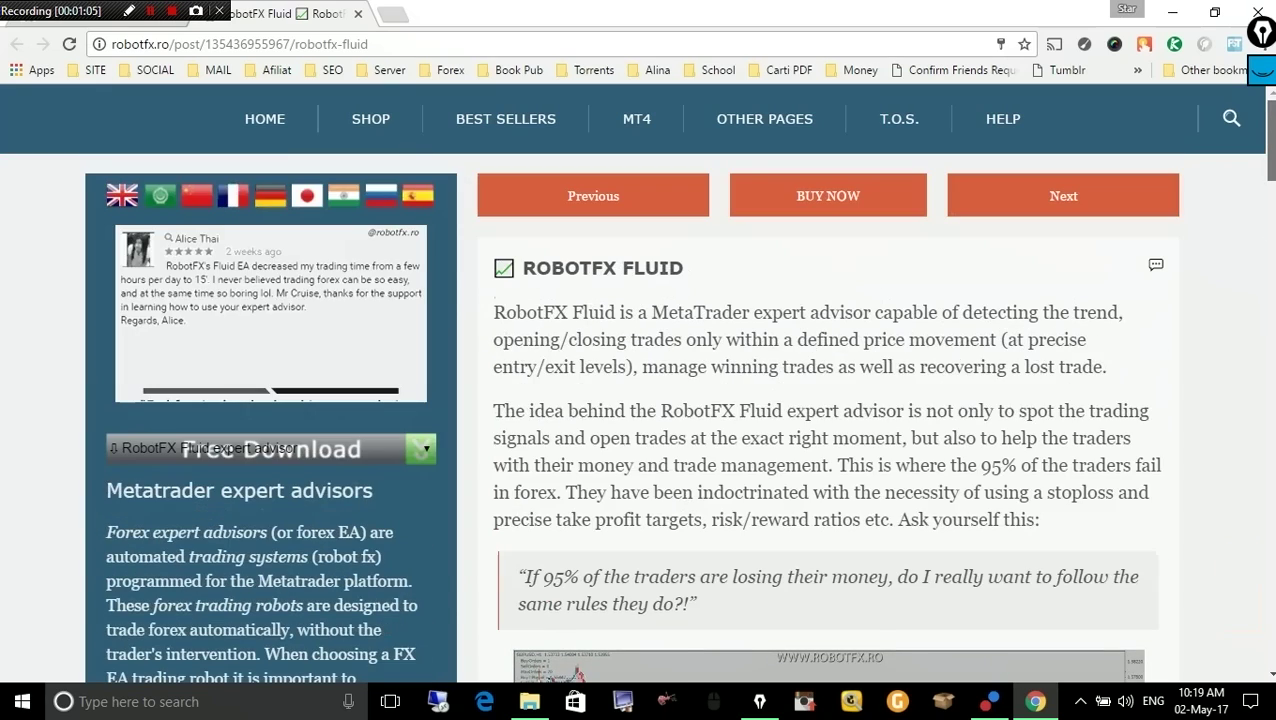
drag(966, 306, 1122, 303)
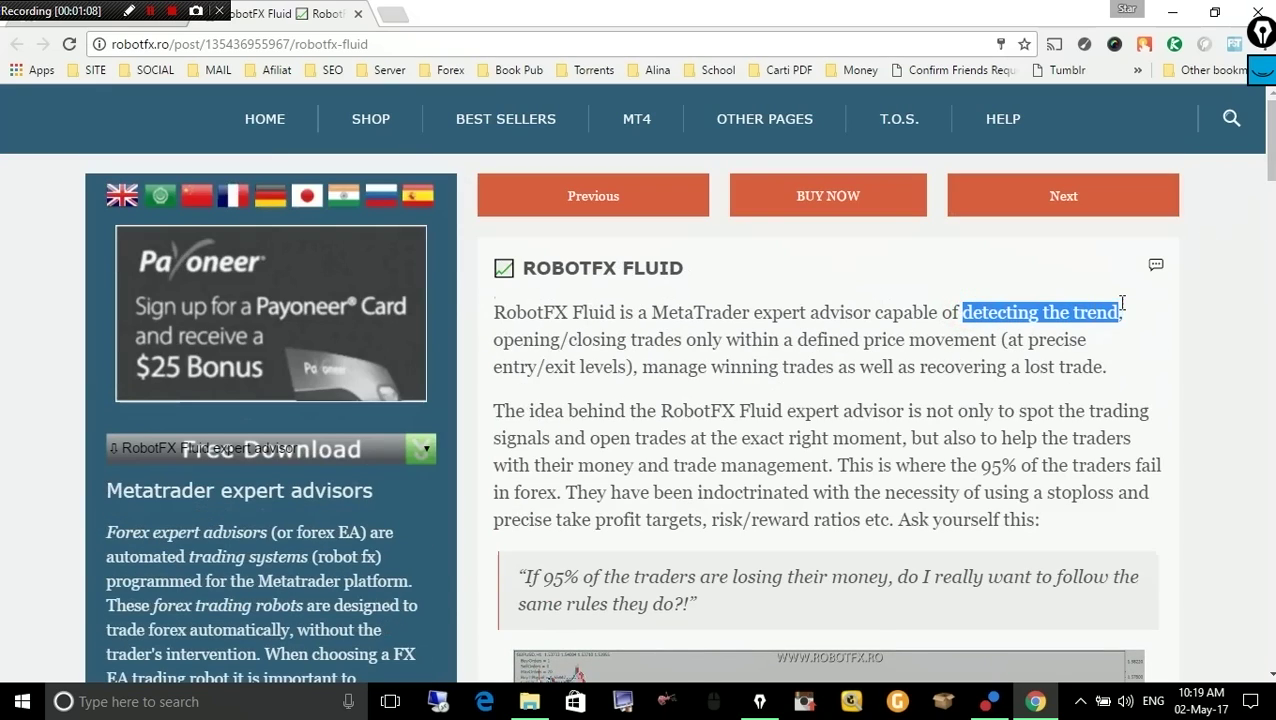
- Switch to MetaTrader and view the second CHFJPY,H1 chart, pointing out its 30EMA and 55EMA labels
click(990, 701)
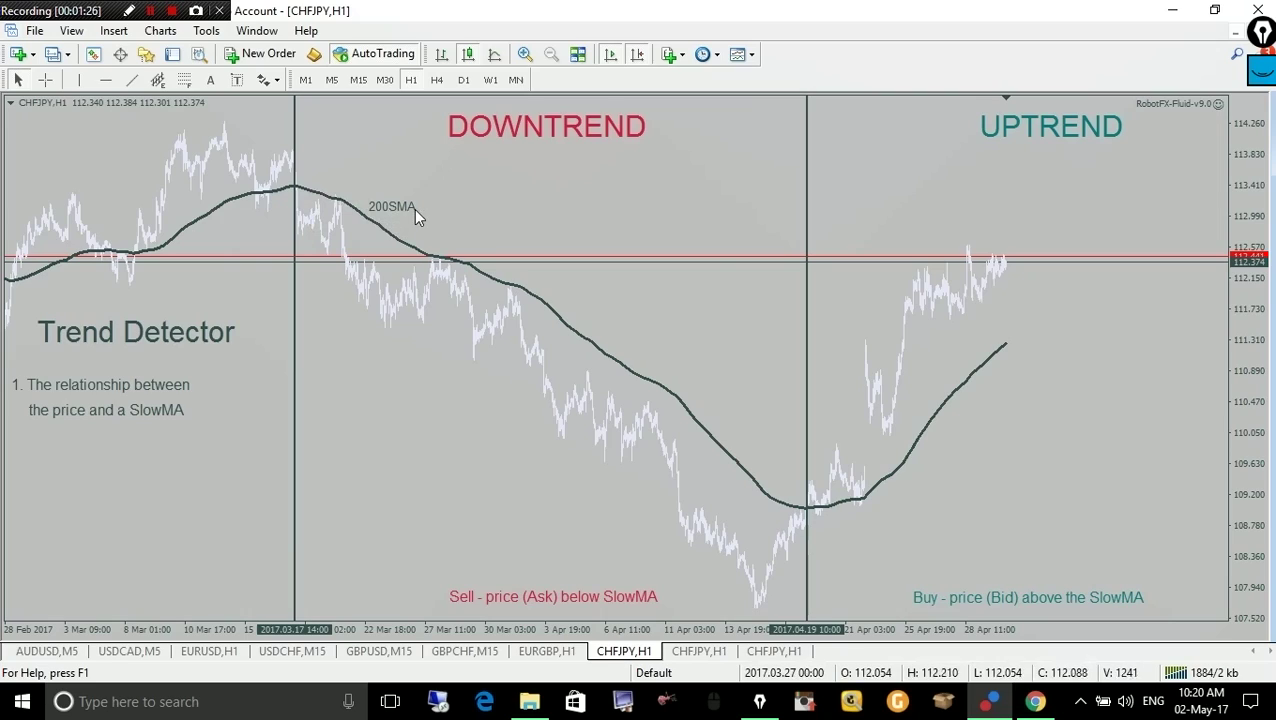
click(701, 654)
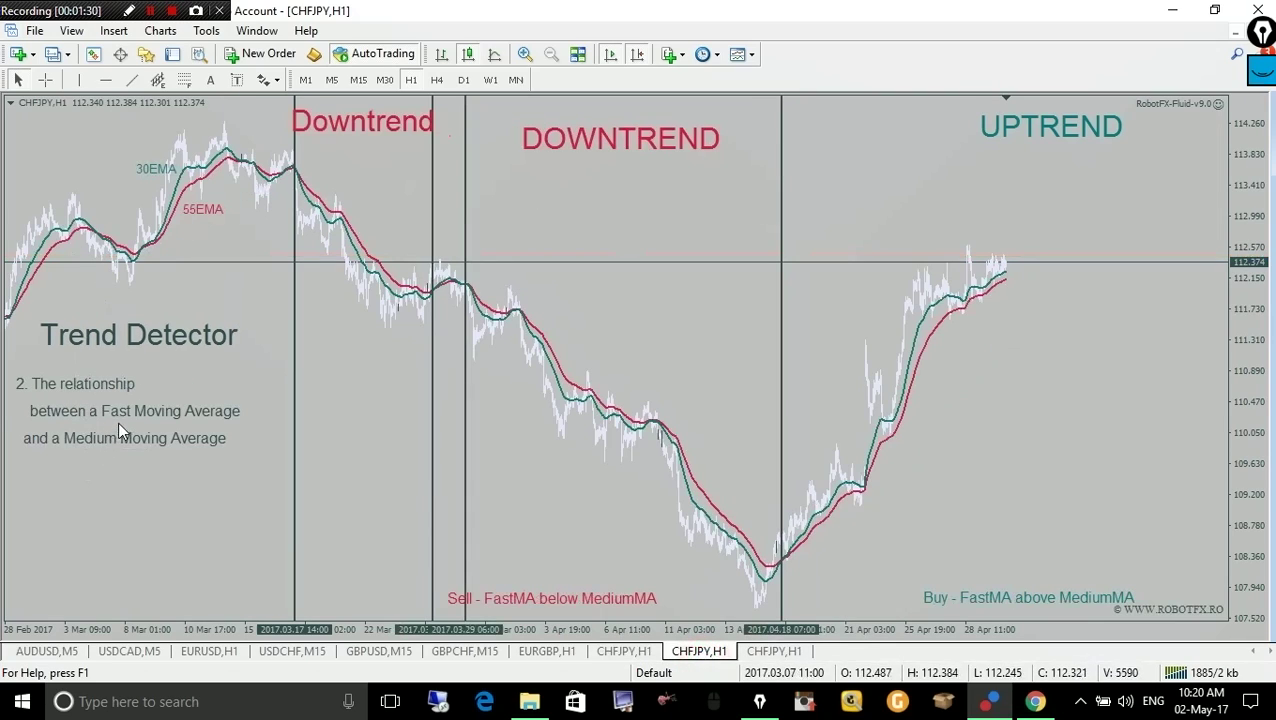
click(151, 418)
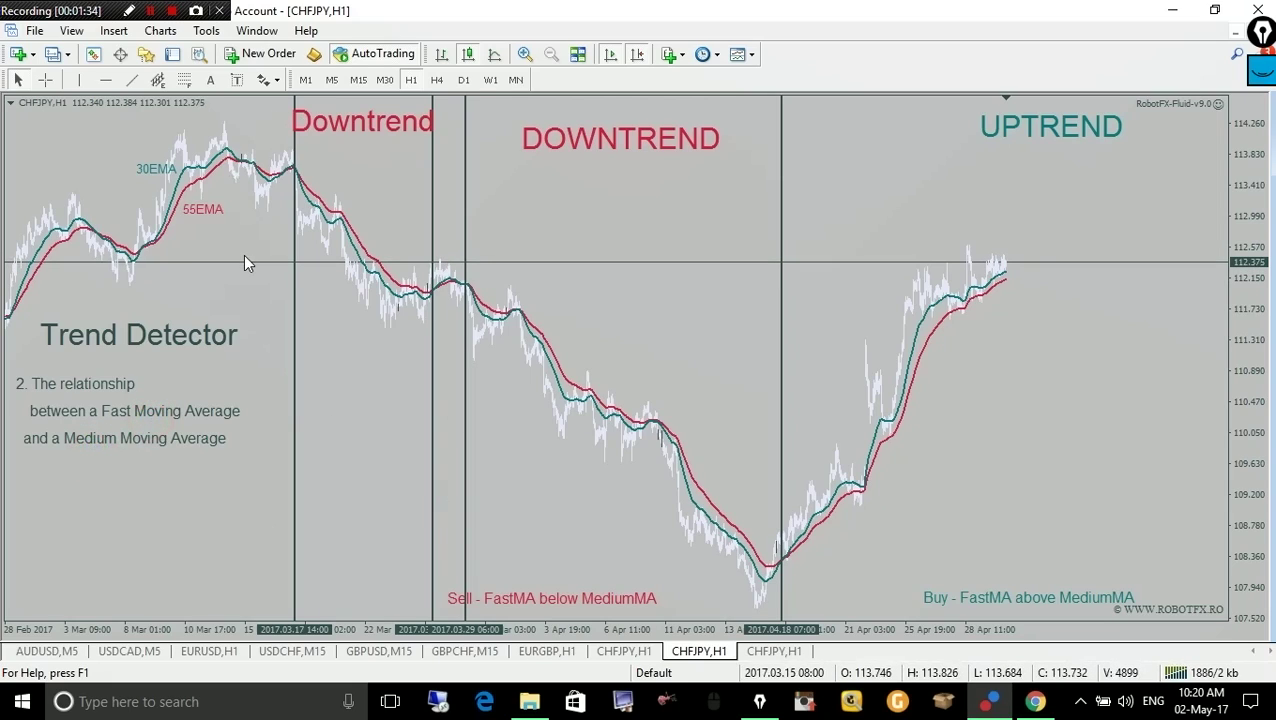
double_click(145, 170)
double_click(196, 218)
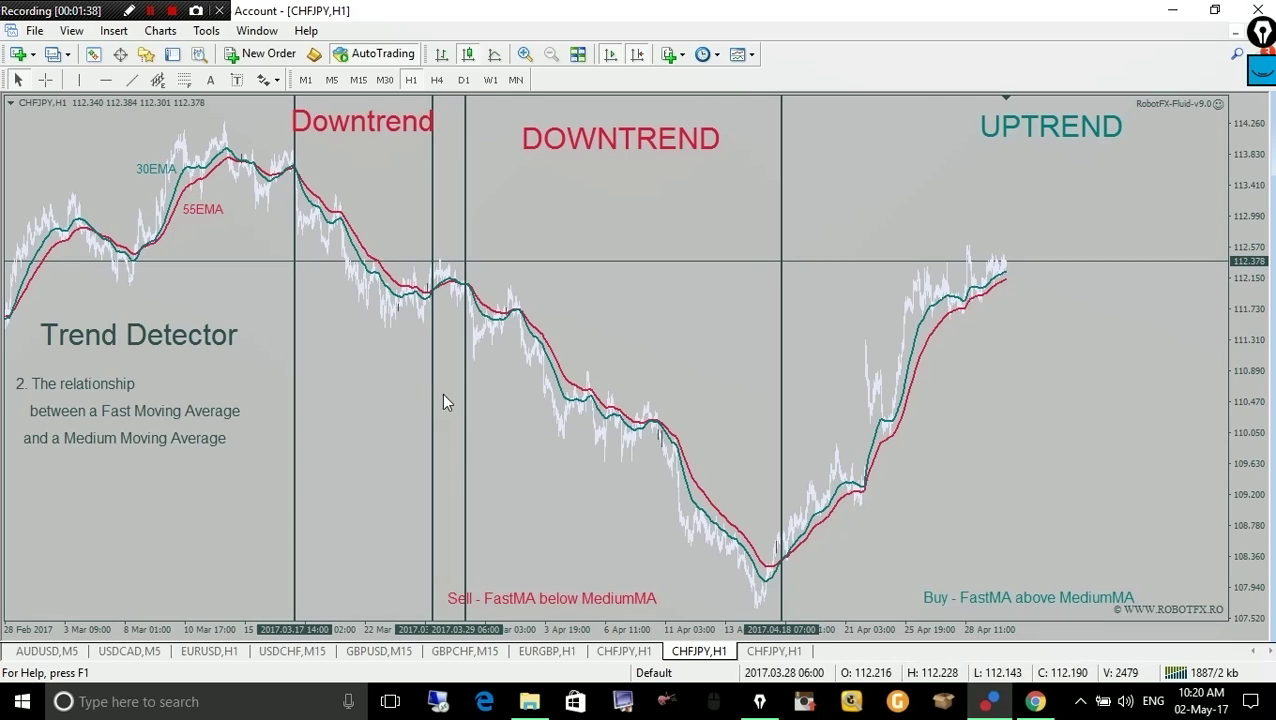
- On the 200SMA chart, measure the downtrend between the two vertical lines and the uptrend from the second line to the latest price
click(626, 652)
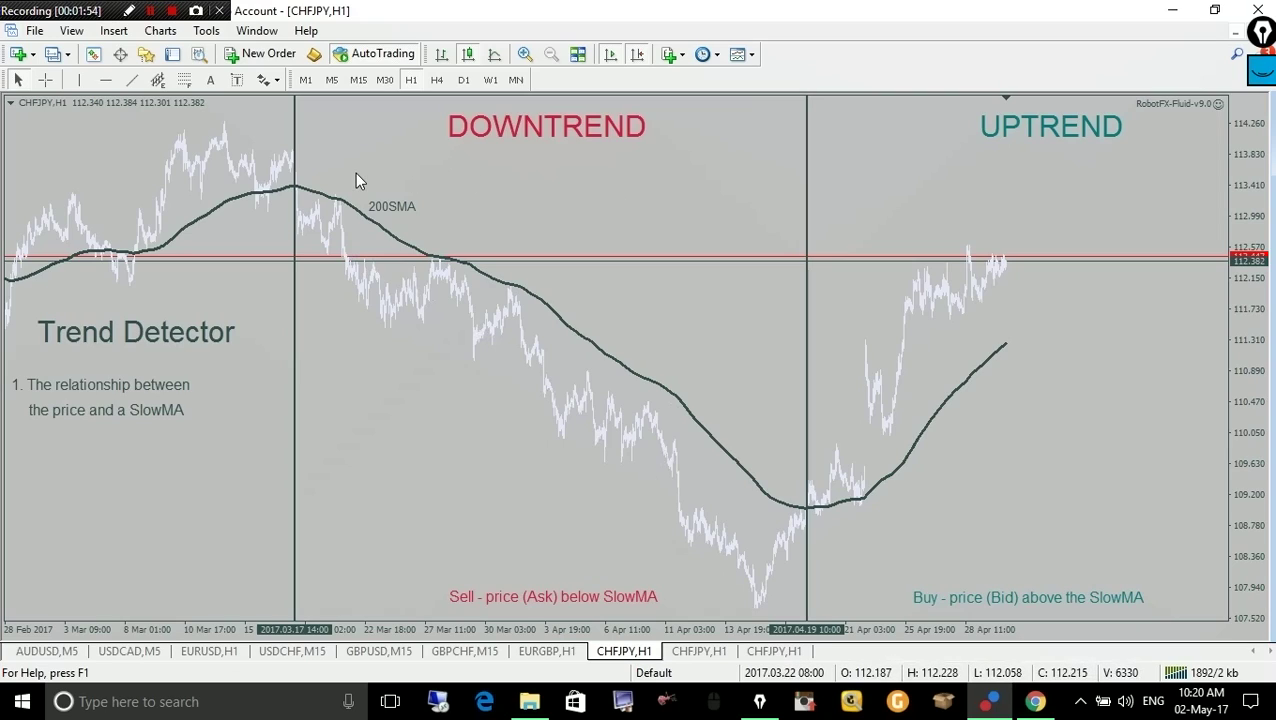
middle_click(308, 153)
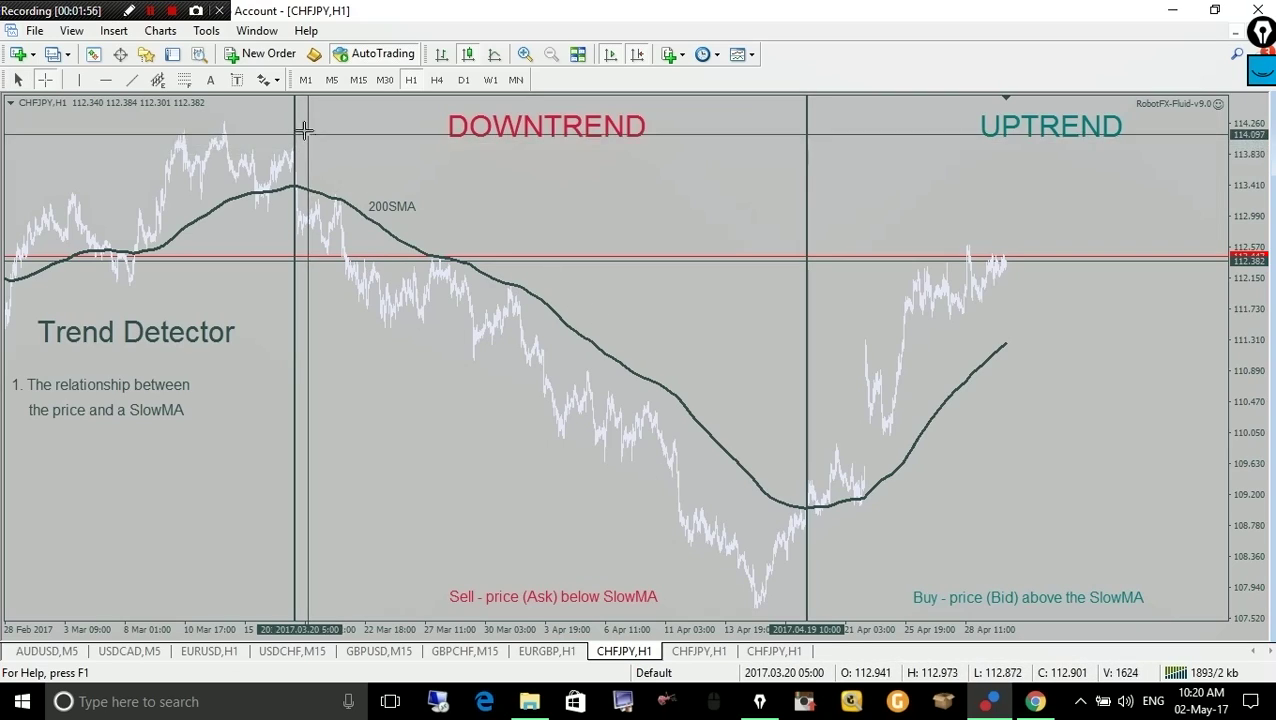
drag(299, 126, 806, 444)
middle_click(290, 124)
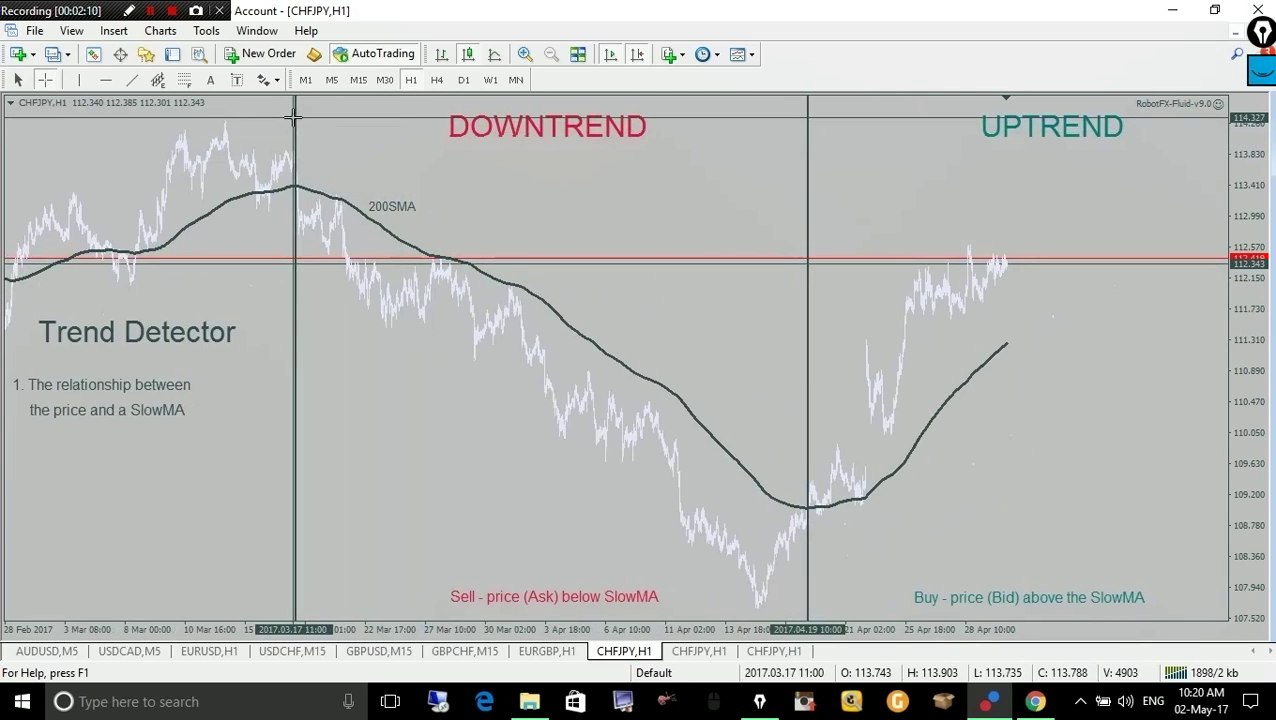
drag(292, 117, 807, 409)
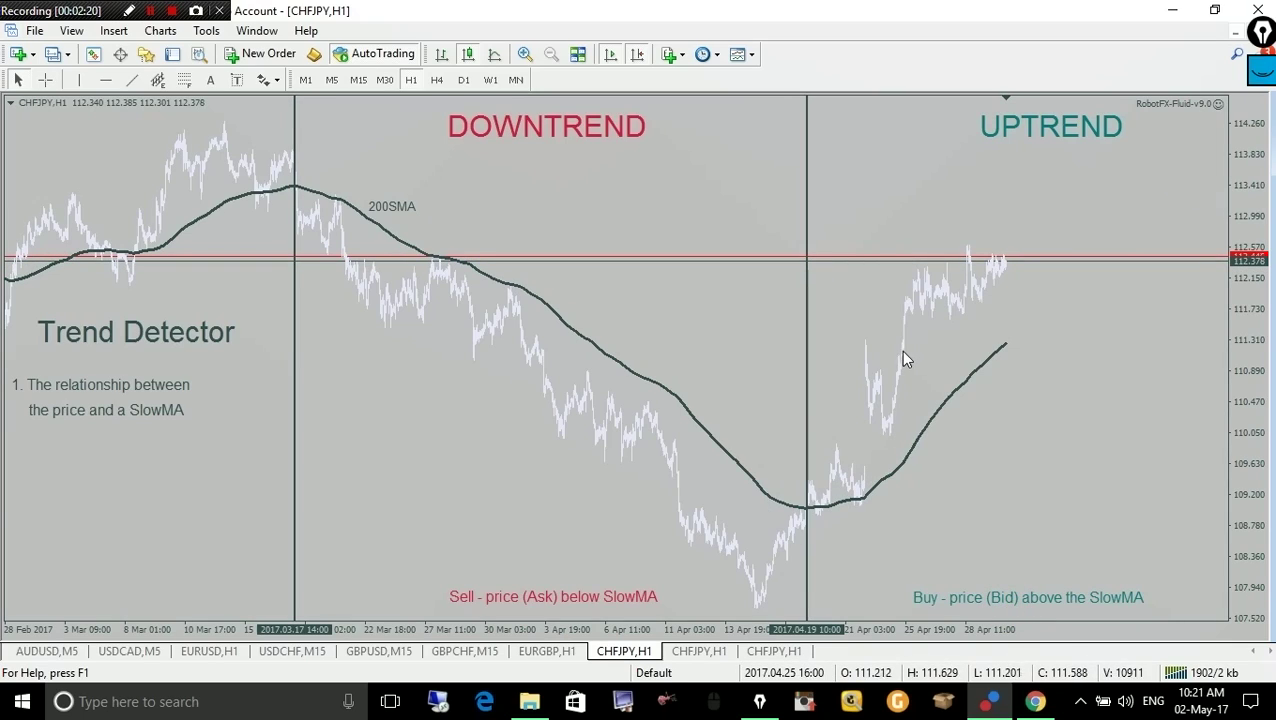
middle_click(815, 515)
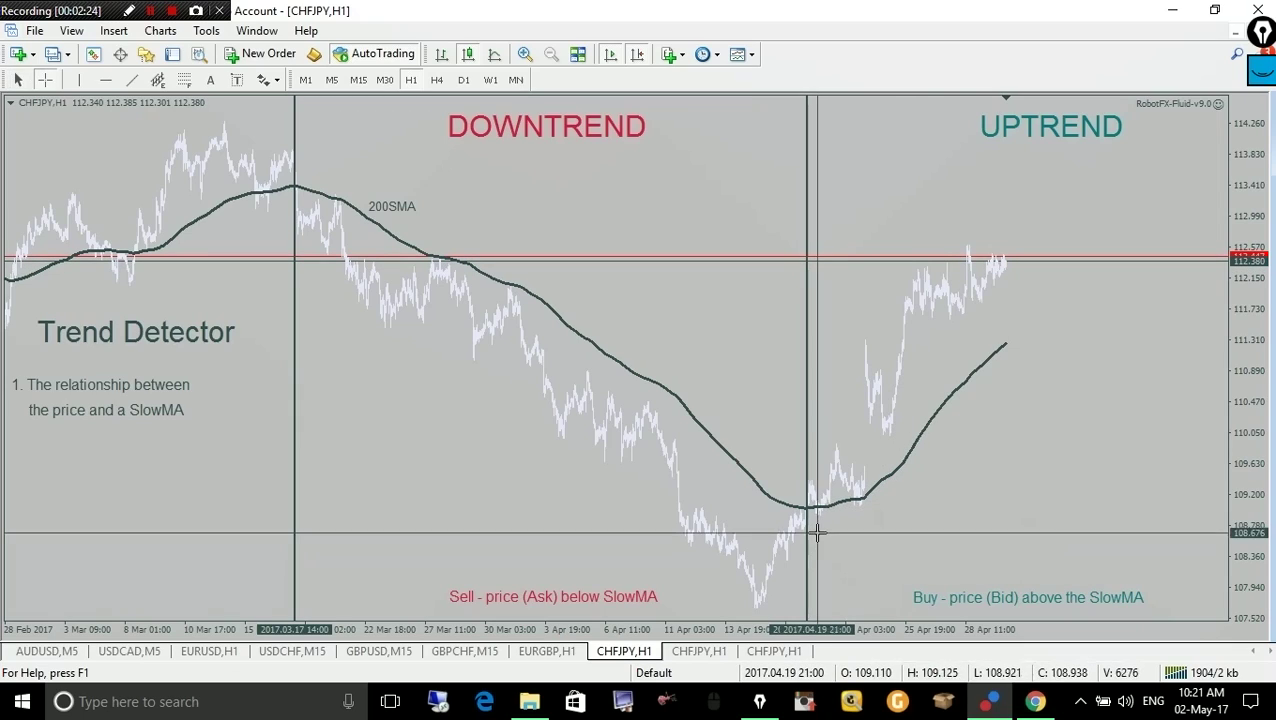
drag(808, 515, 1134, 246)
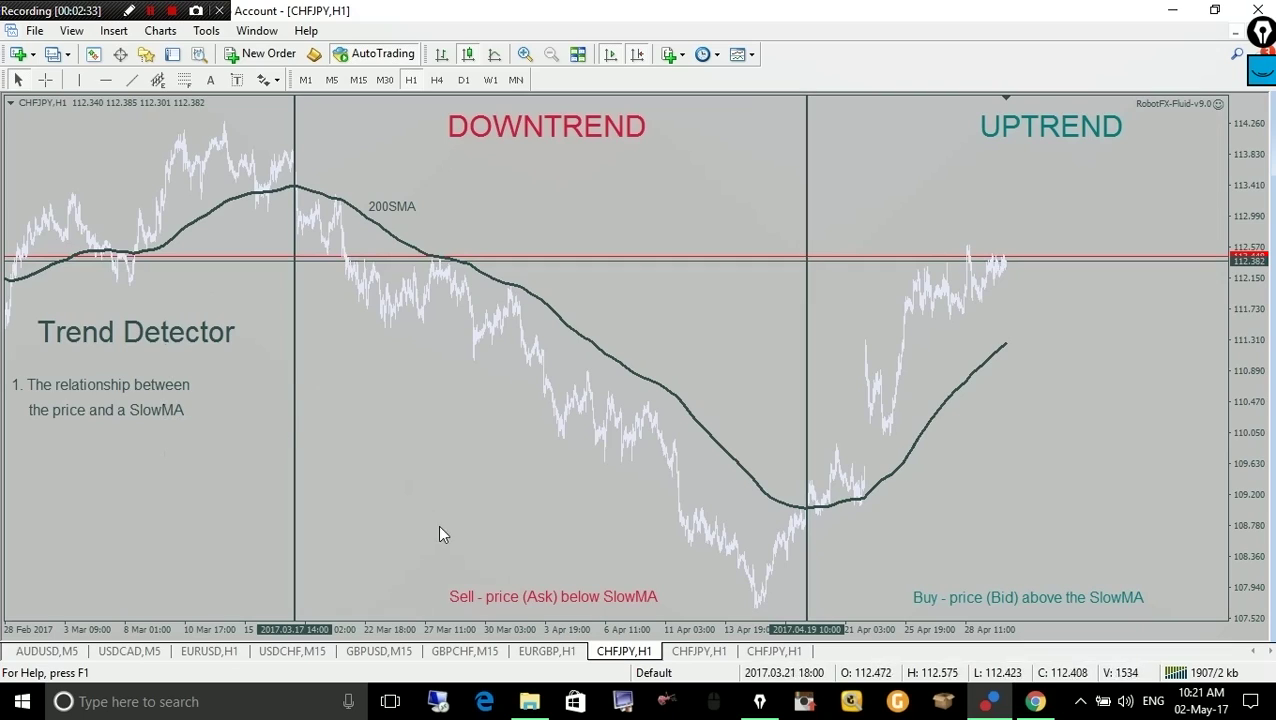
- On the 30EMA and 55EMA chart, measure the first downtrend and the short gap up to the third vertical line
click(697, 651)
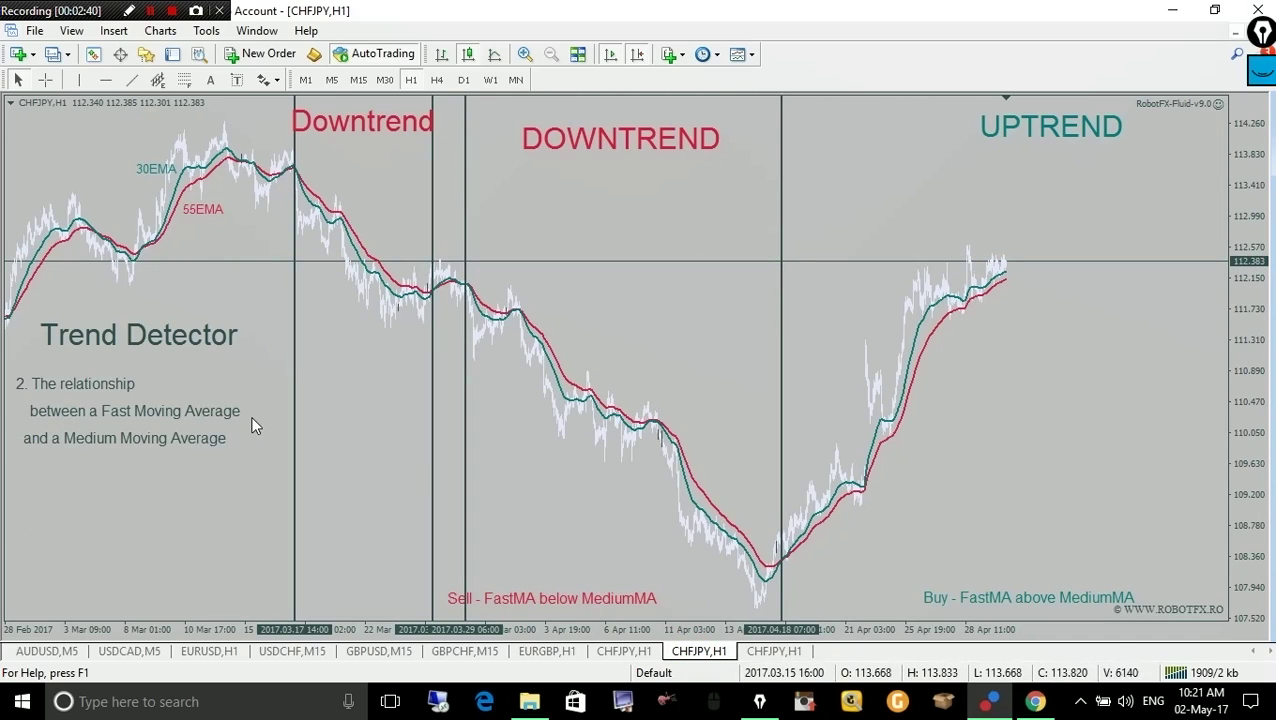
click(137, 173)
click(186, 215)
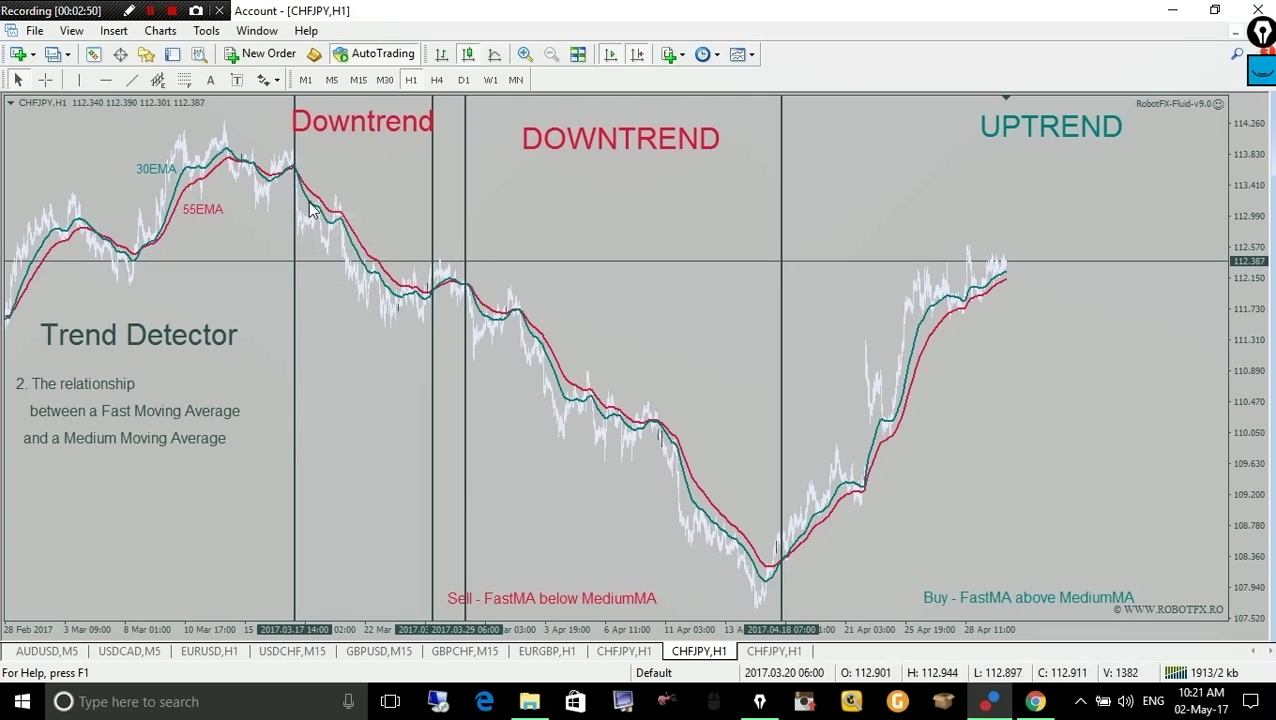
mouse_move(322, 220)
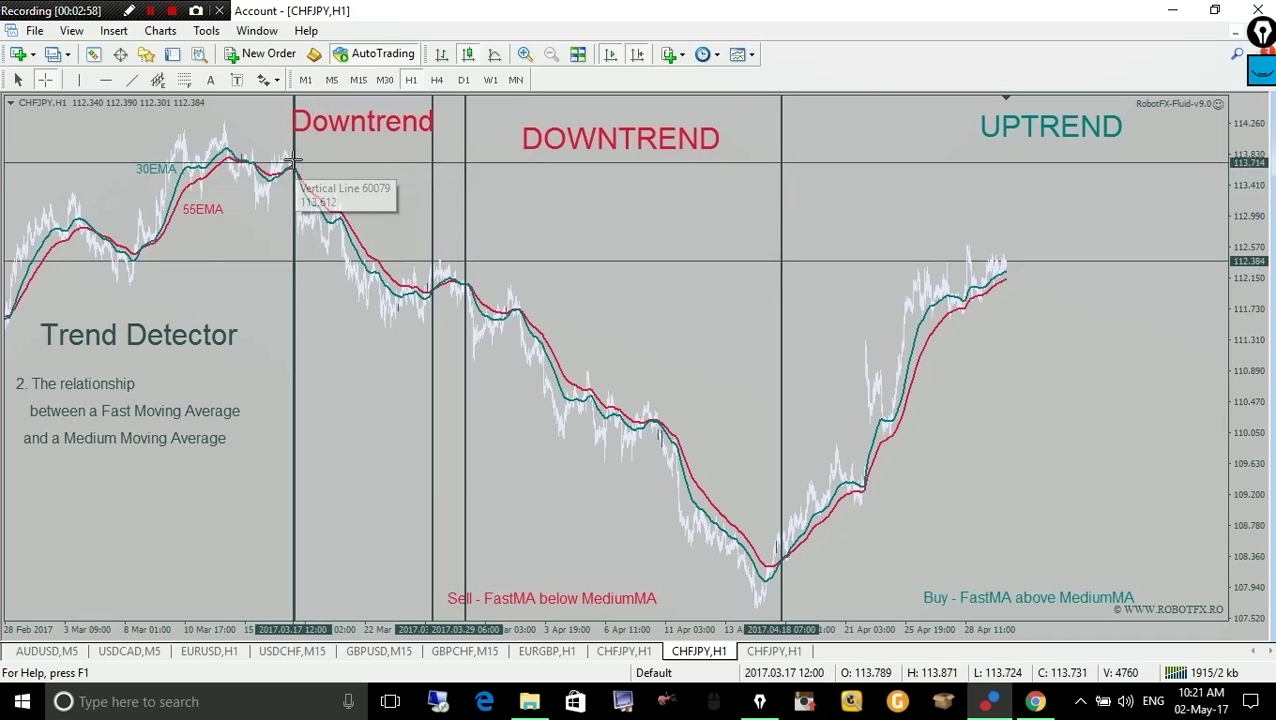
drag(293, 157, 436, 290)
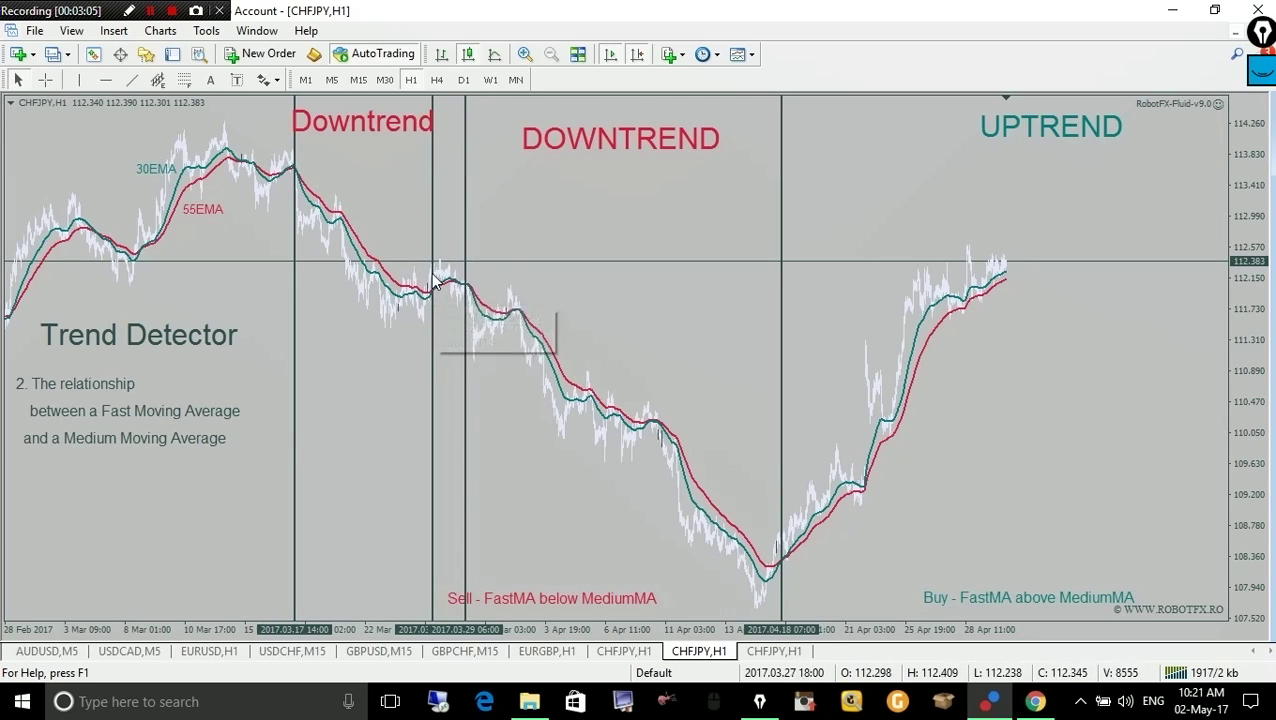
mouse_move(455, 303)
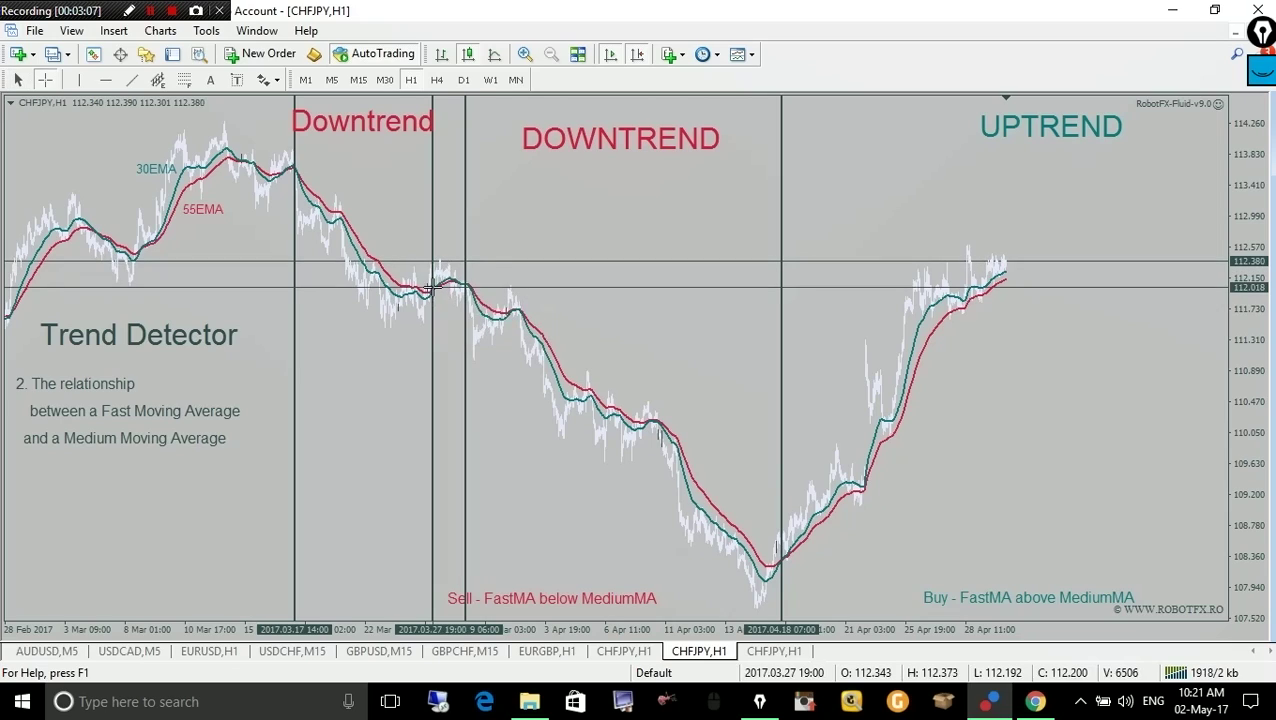
middle_click(433, 287)
drag(433, 287, 476, 260)
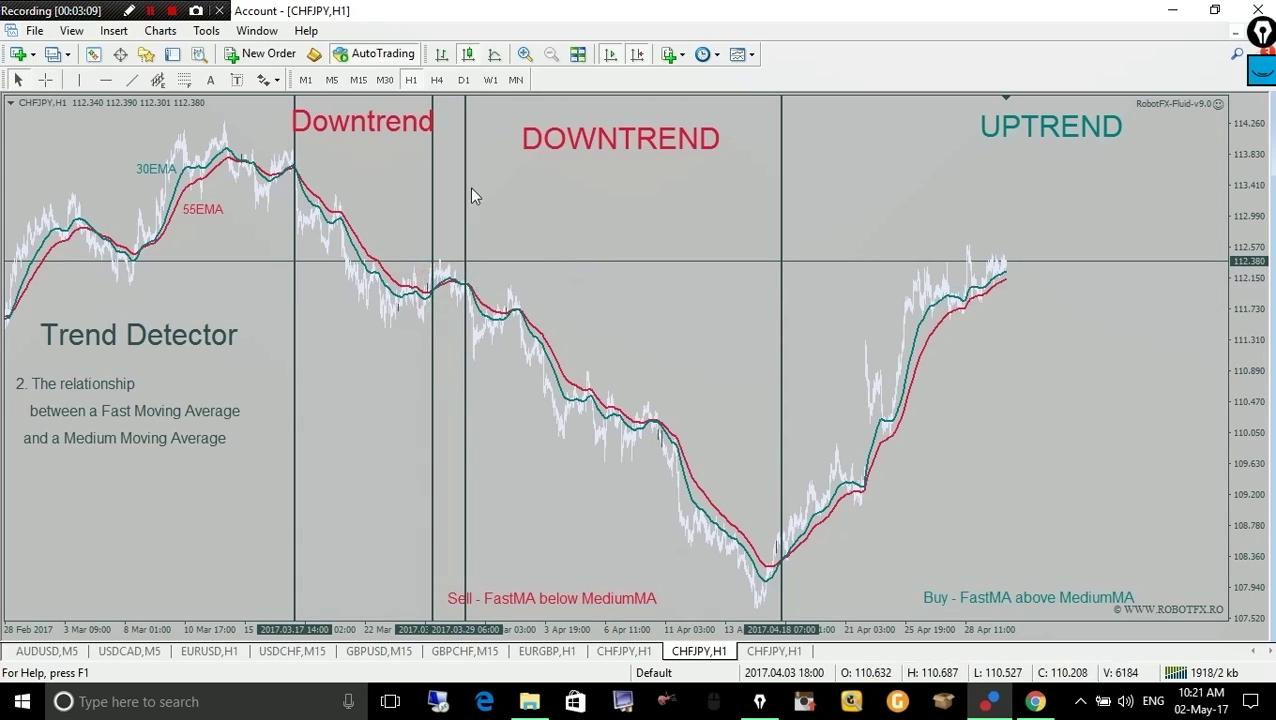
- Measure the second downtrend between the last two vertical lines and the uptrend following it
middle_click(466, 290)
drag(466, 290, 780, 563)
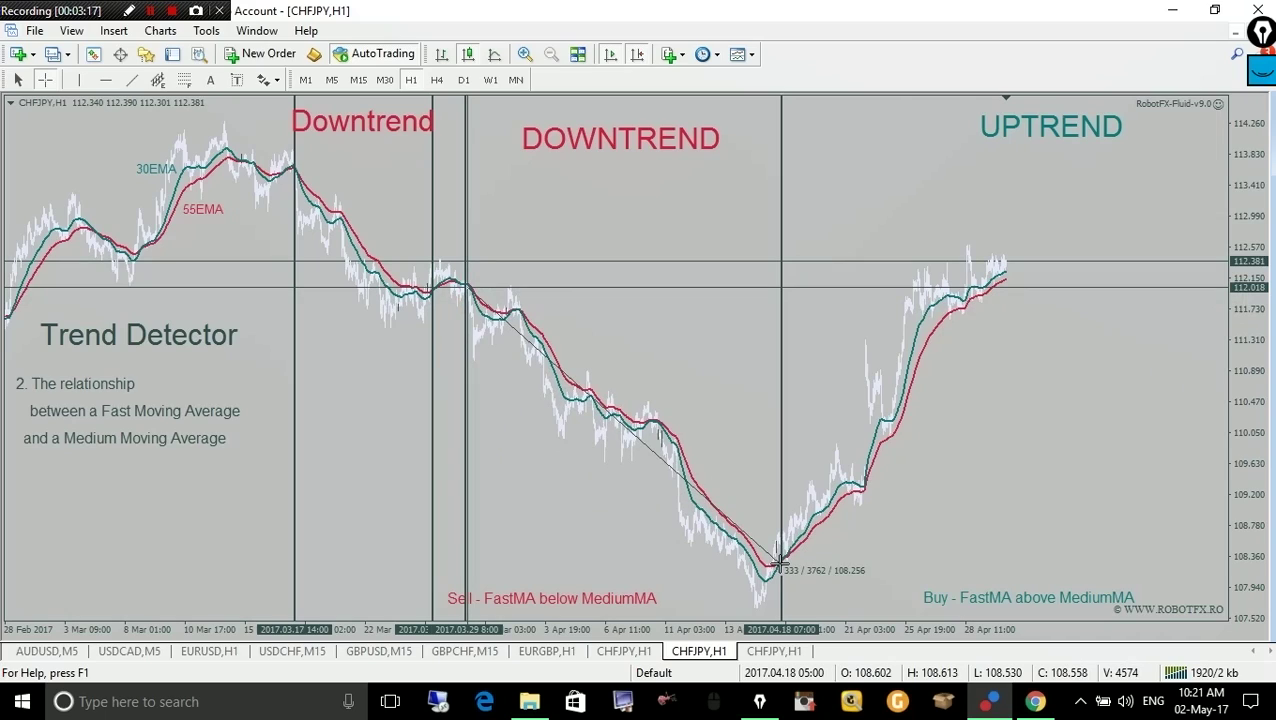
drag(779, 562, 778, 562)
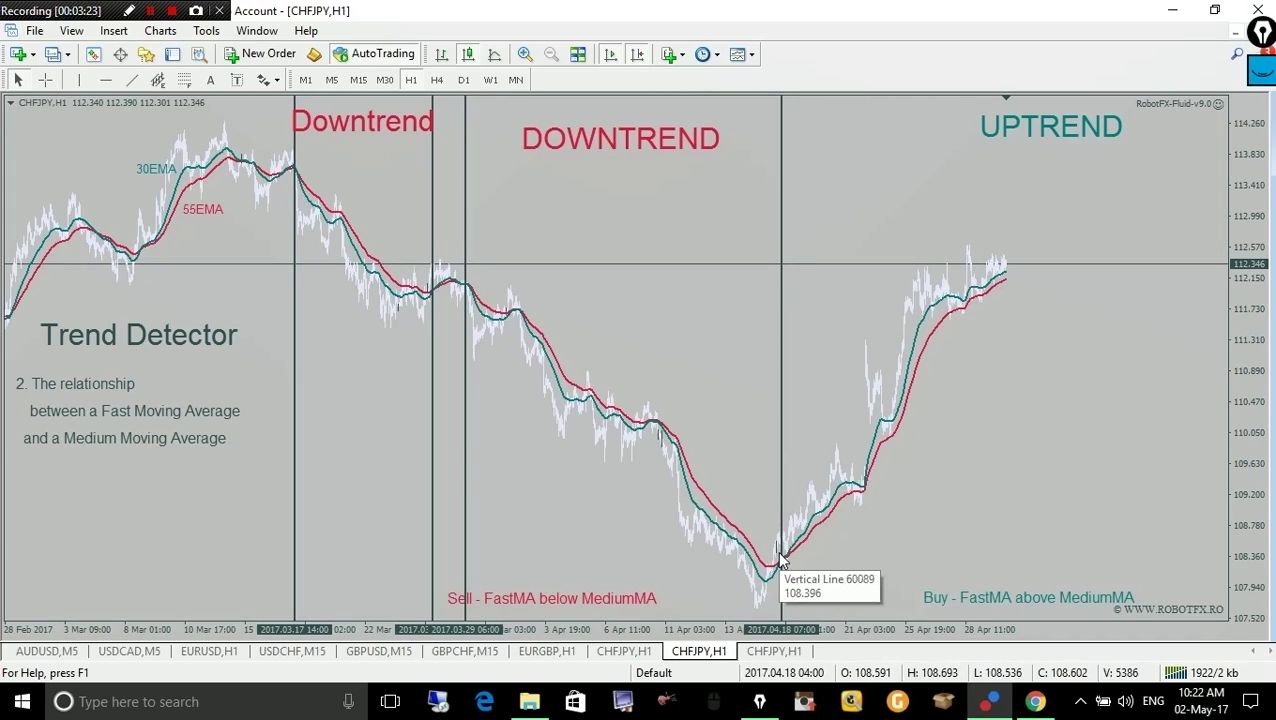
middle_click(782, 557)
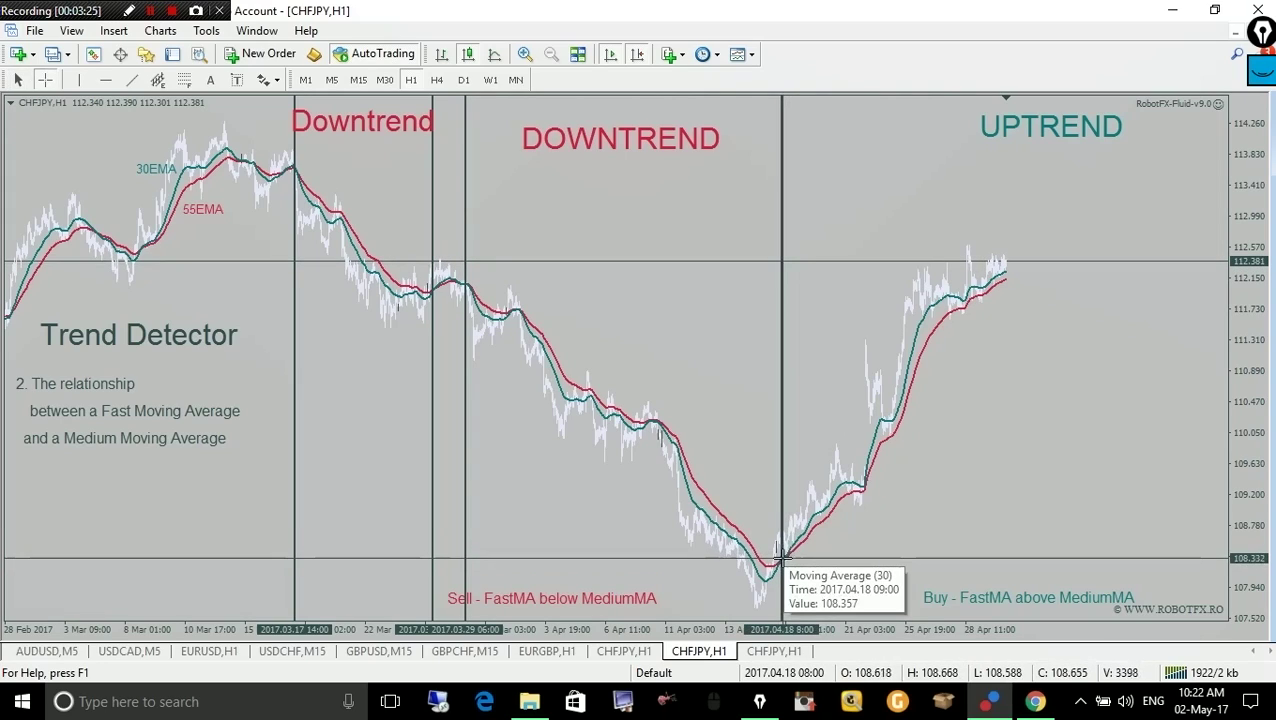
drag(782, 557, 1030, 268)
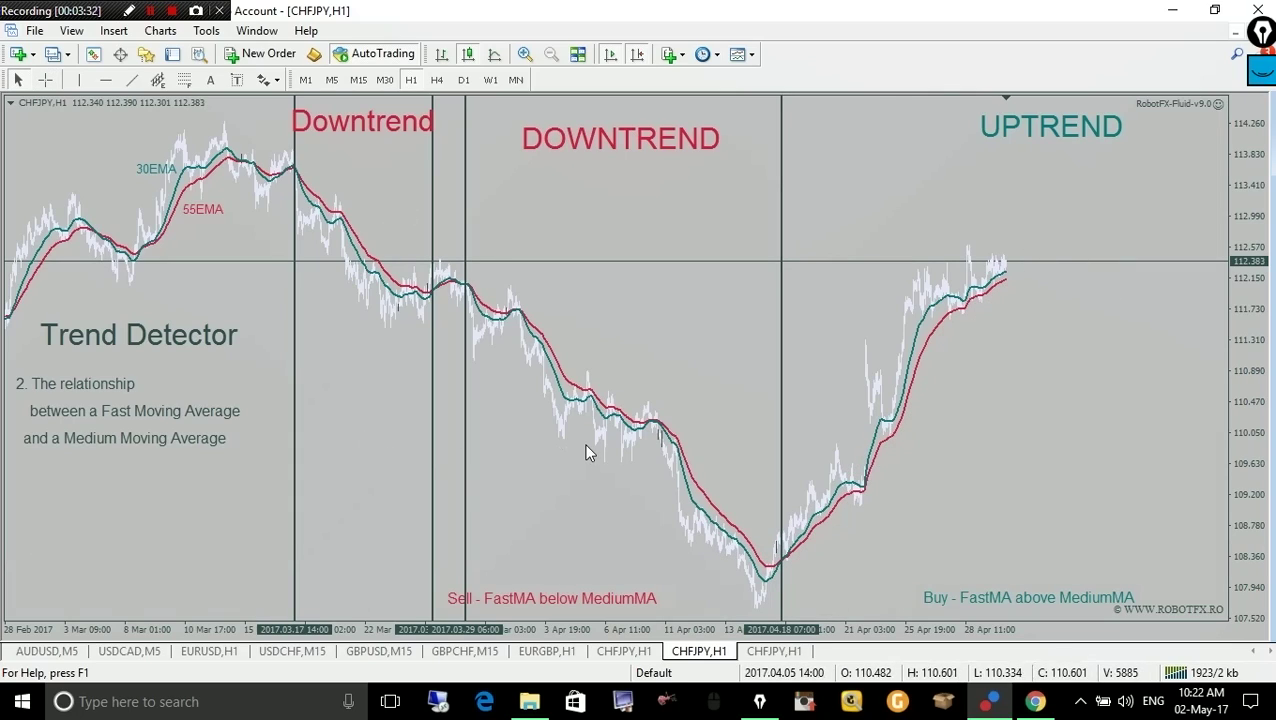
- Compare the chart combining all three moving averages with the two single-rule charts and inspect its first vertical line
click(793, 653)
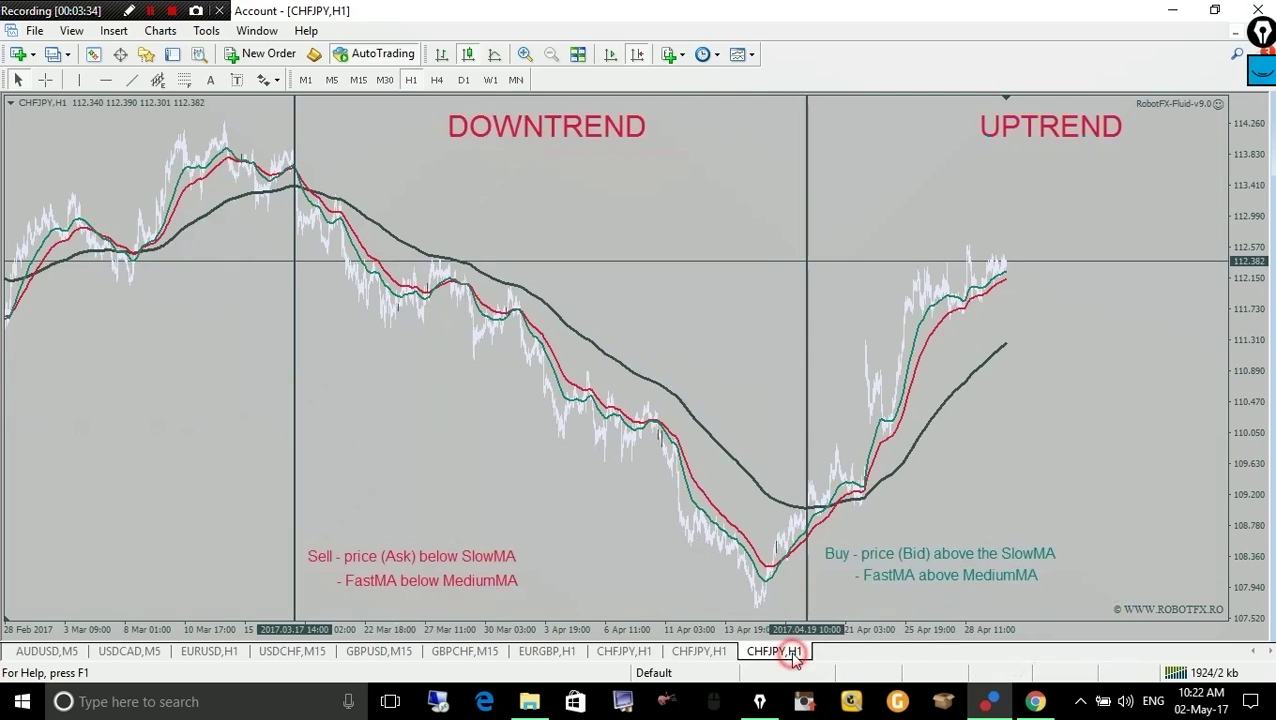
click(618, 653)
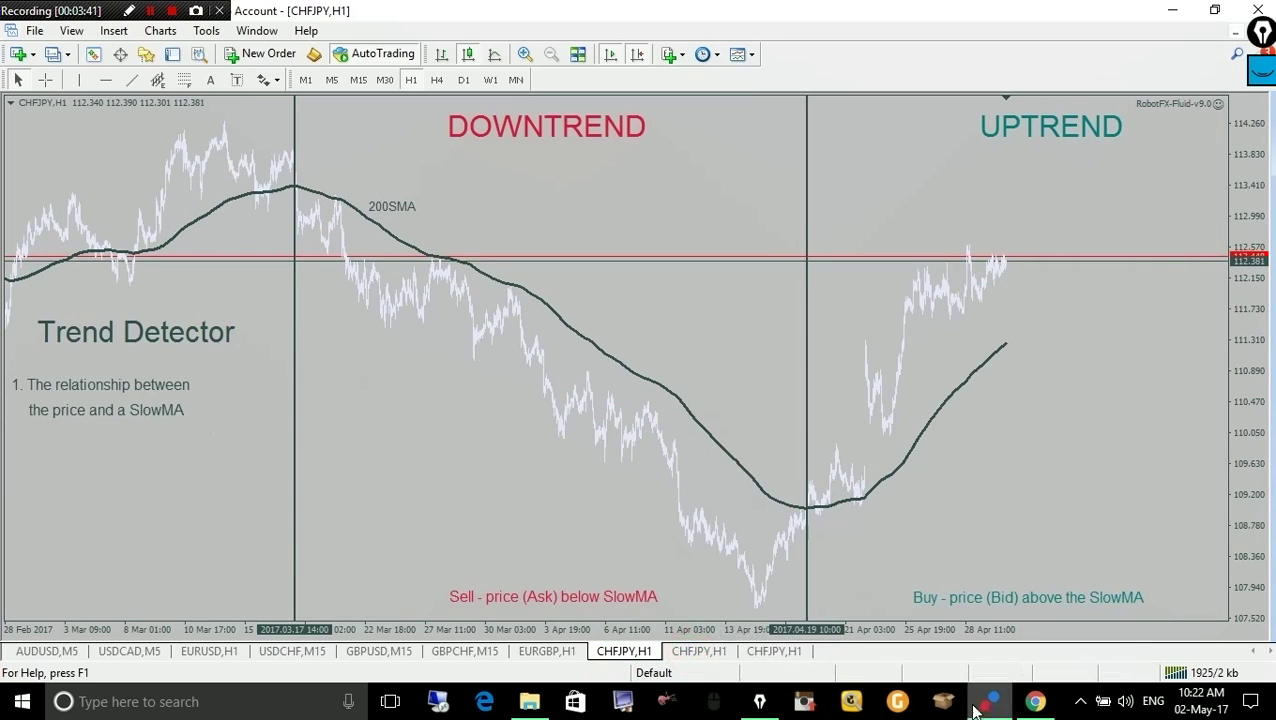
click(718, 656)
click(774, 651)
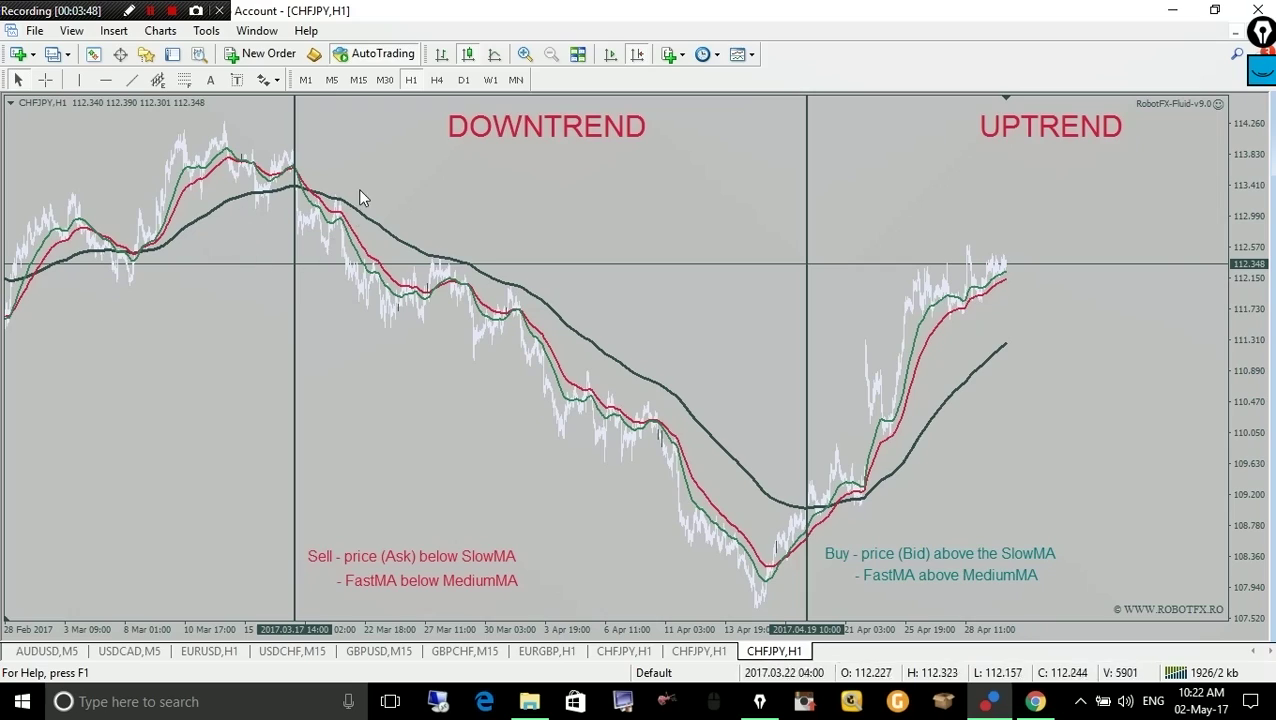
middle_click(298, 188)
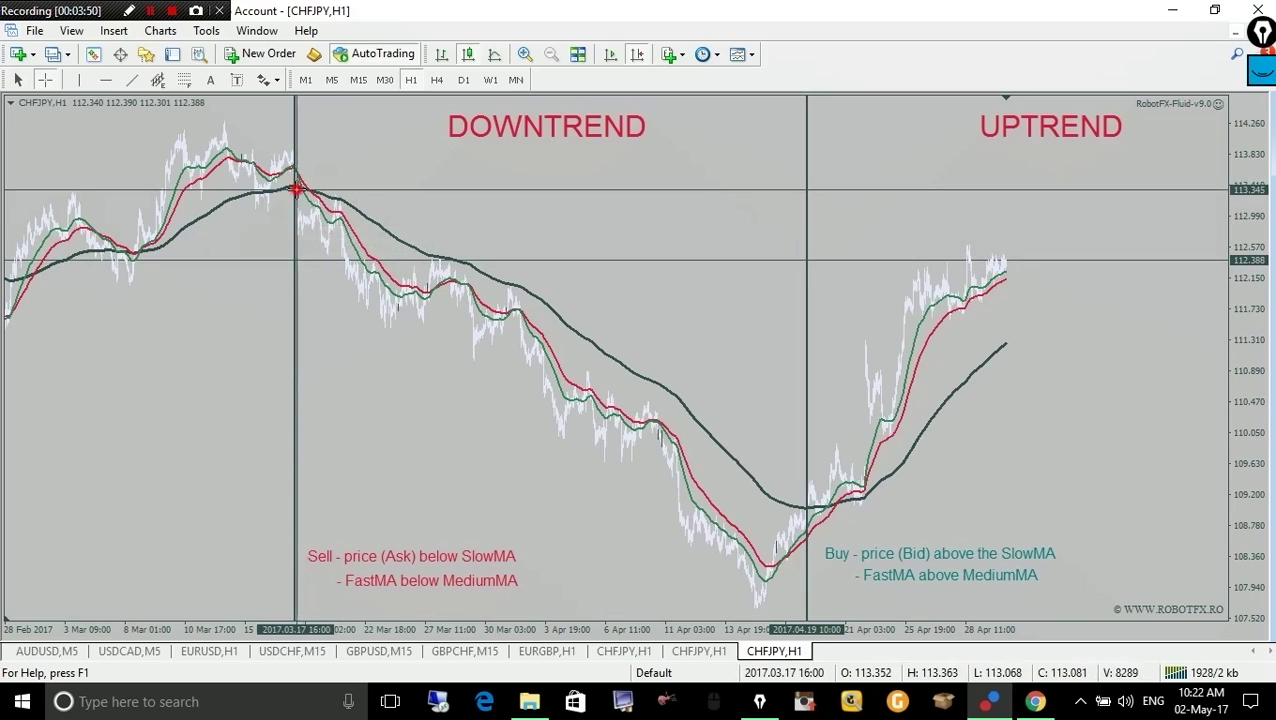
- Using the screen annotation pen, mark the moving-average crossover at the first vertical line in pink, finishing with a dot in the thickest size
click(1263, 34)
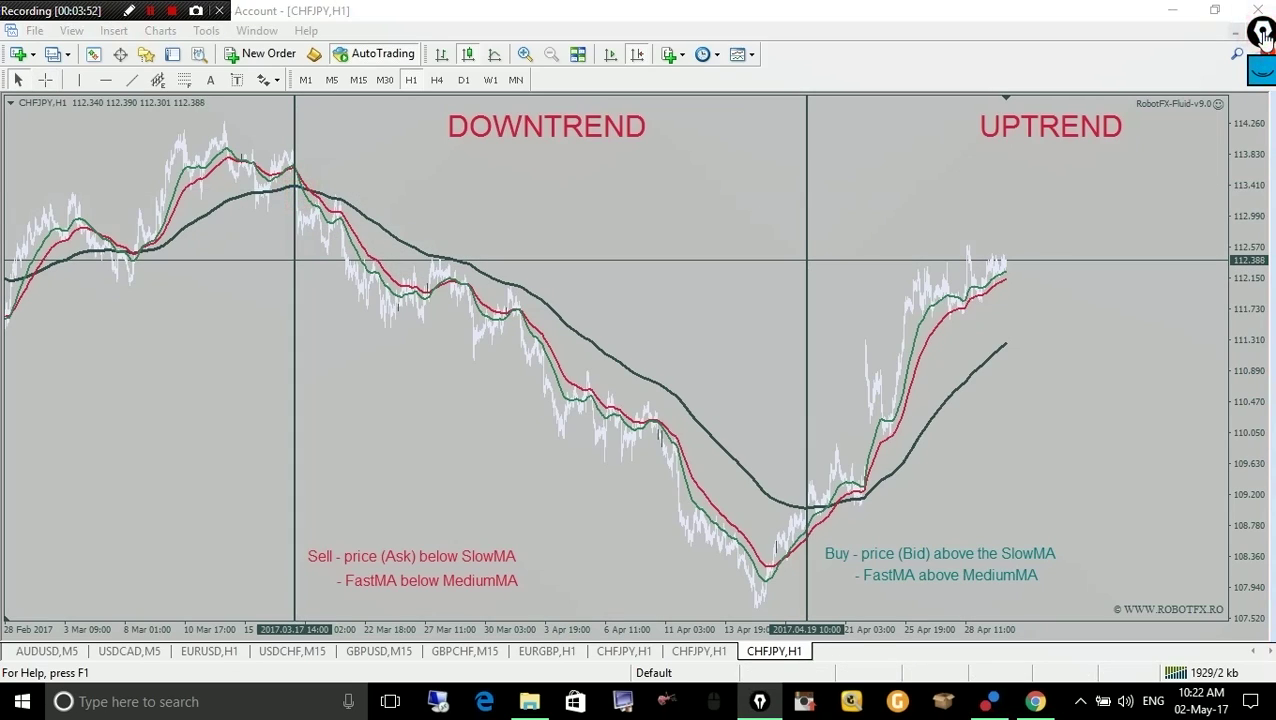
click(1263, 34)
click(1262, 183)
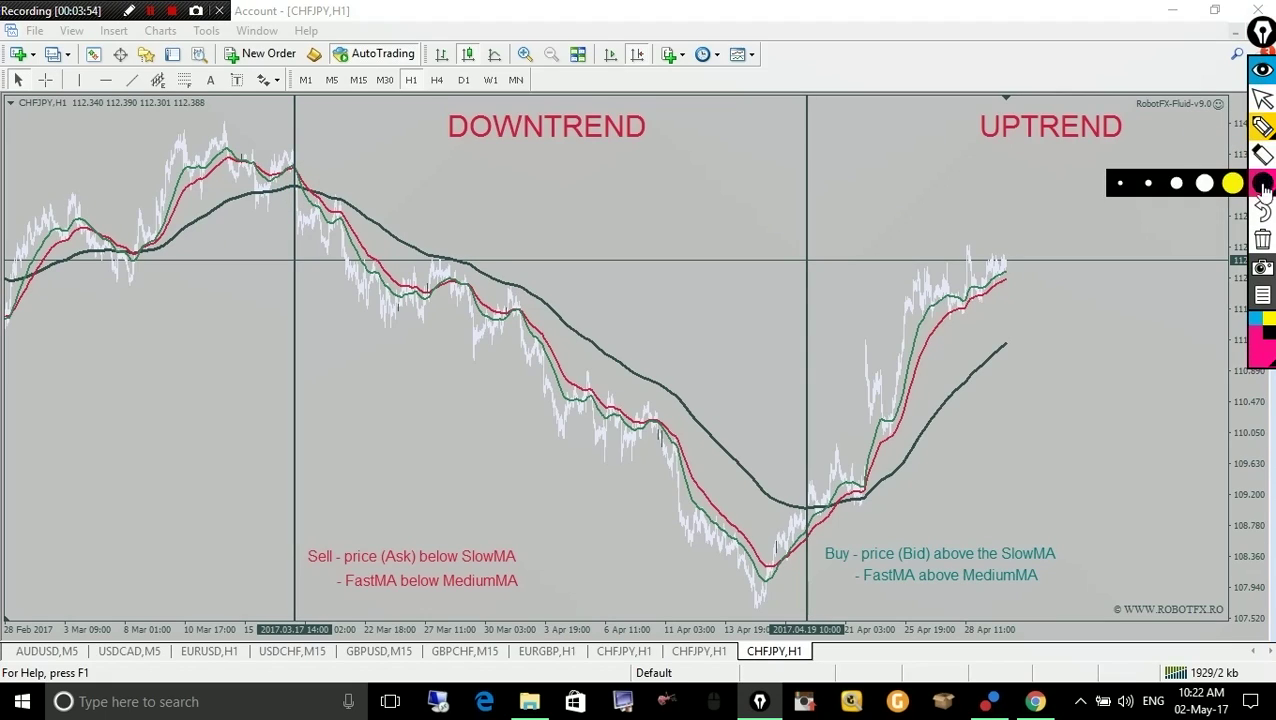
click(1148, 183)
click(1263, 136)
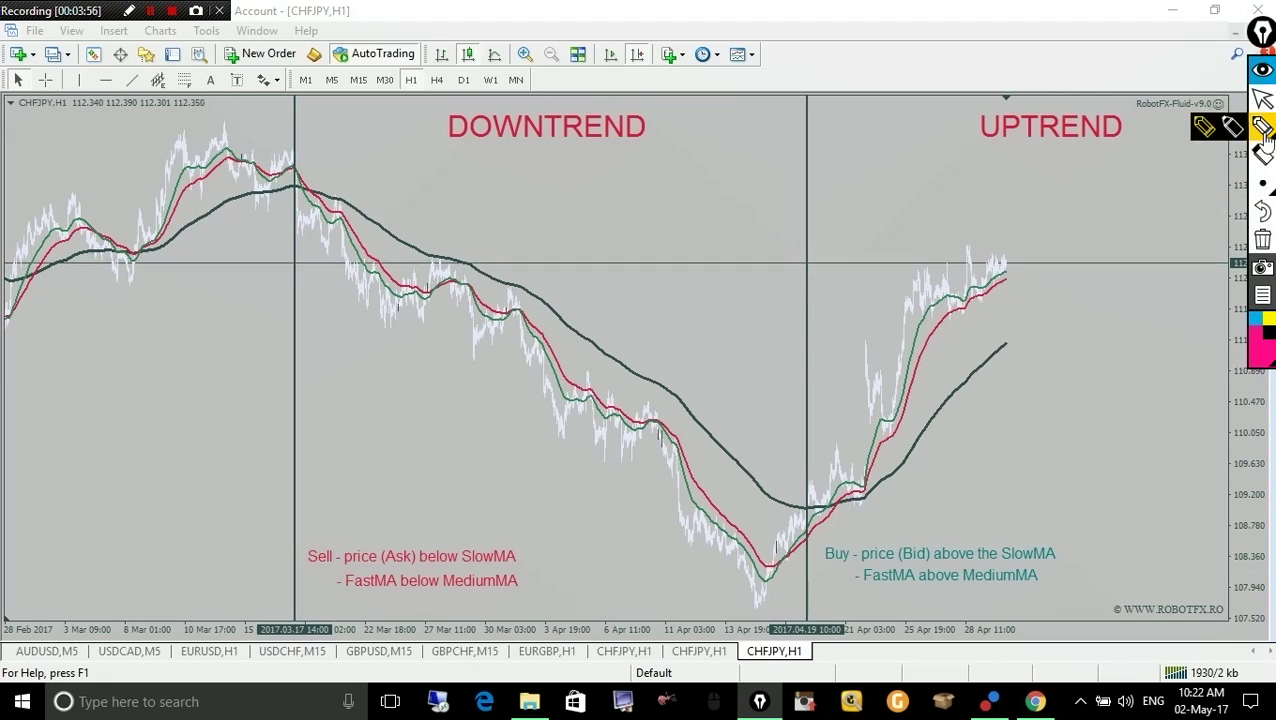
click(1263, 130)
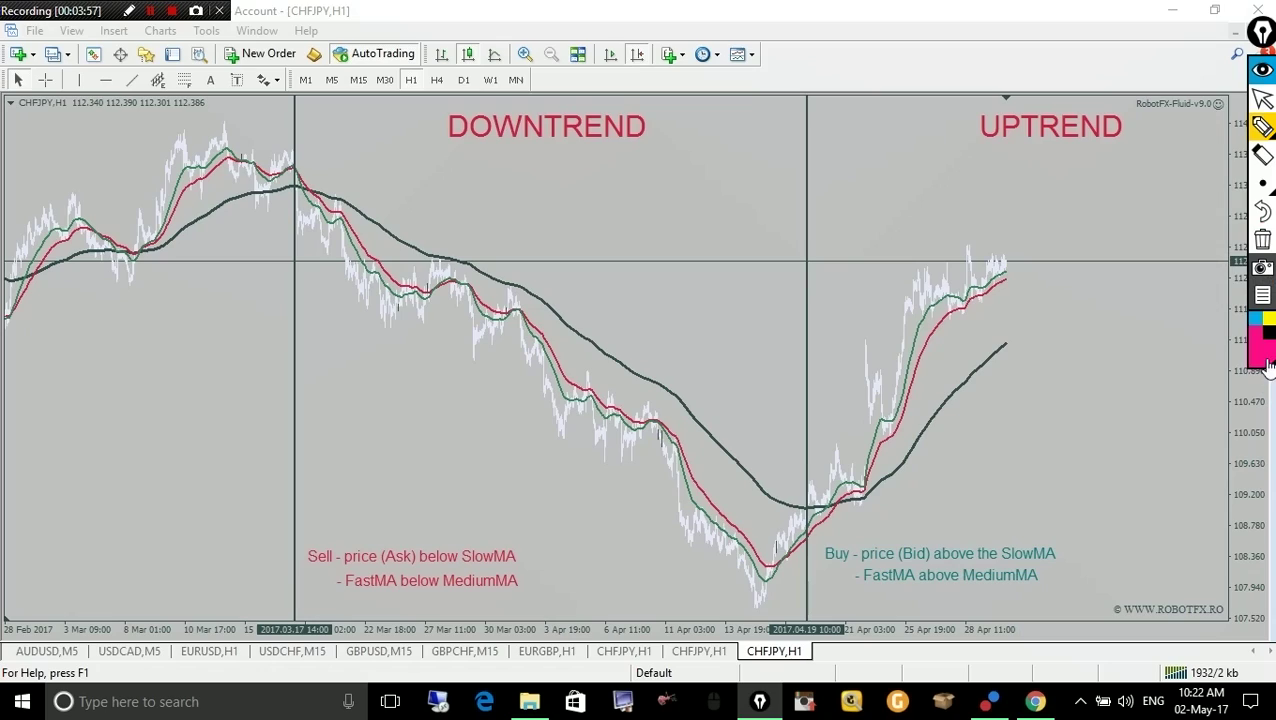
click(1263, 128)
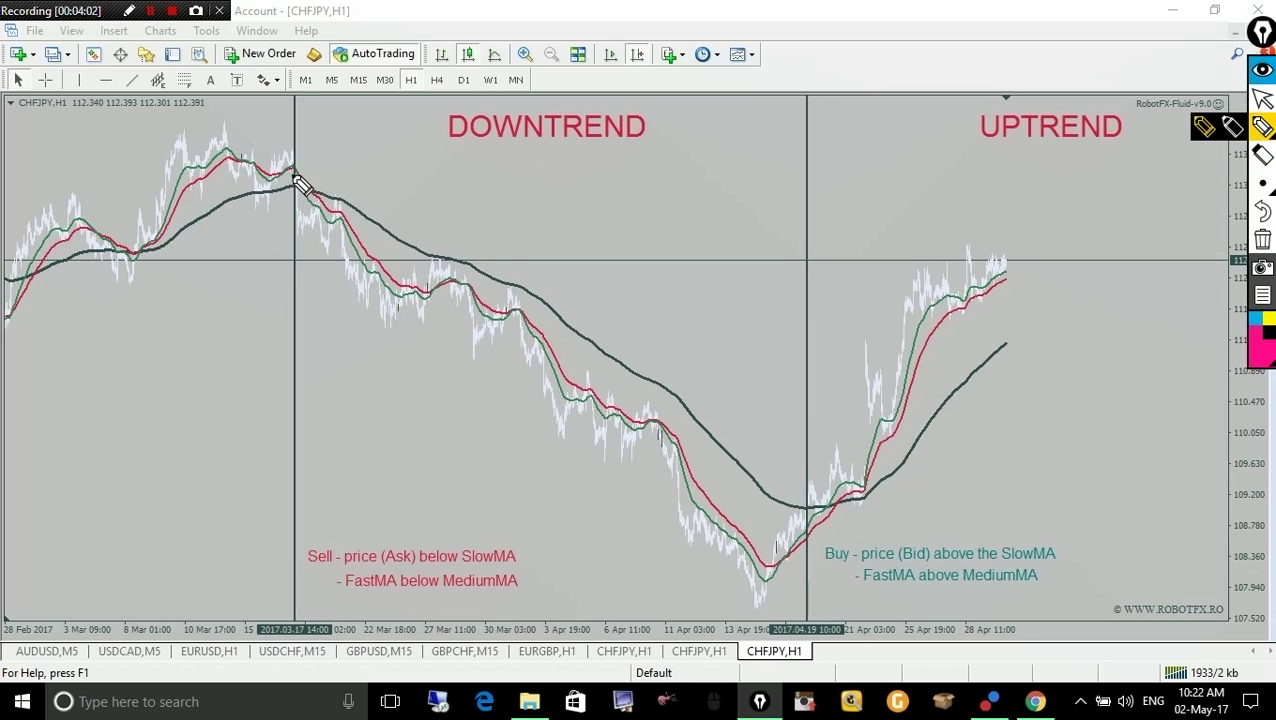
click(296, 176)
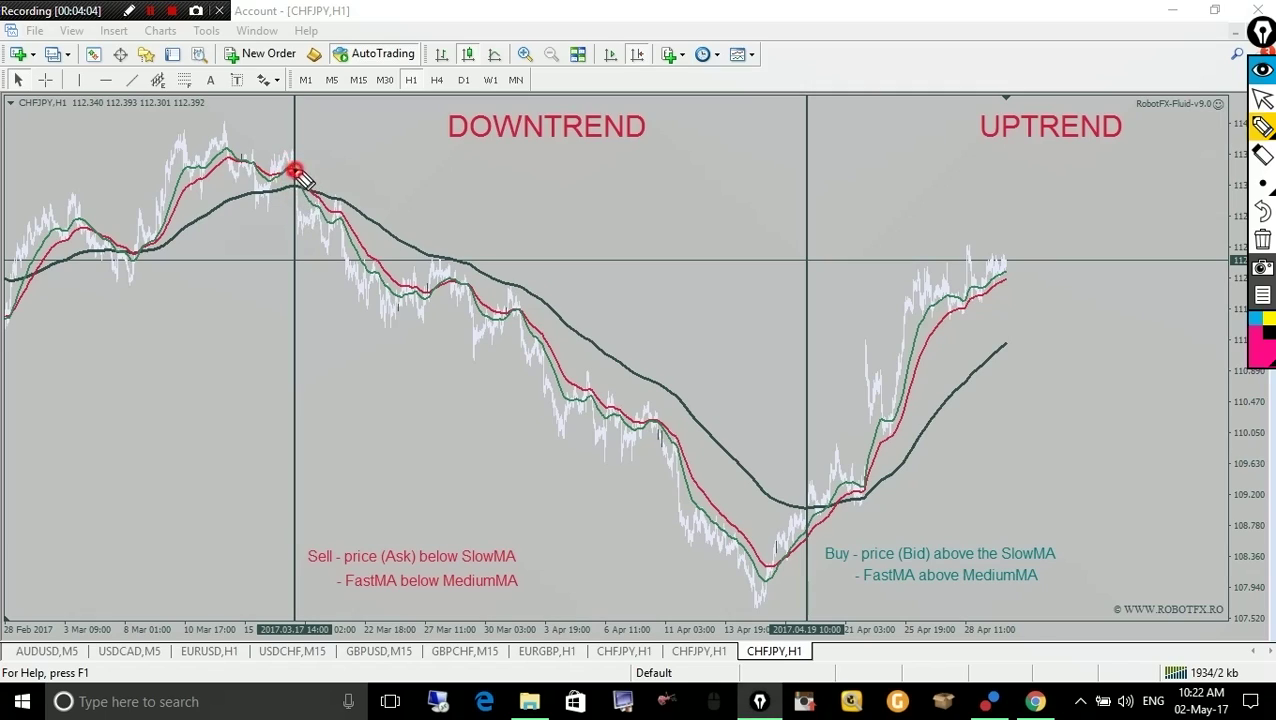
click(300, 175)
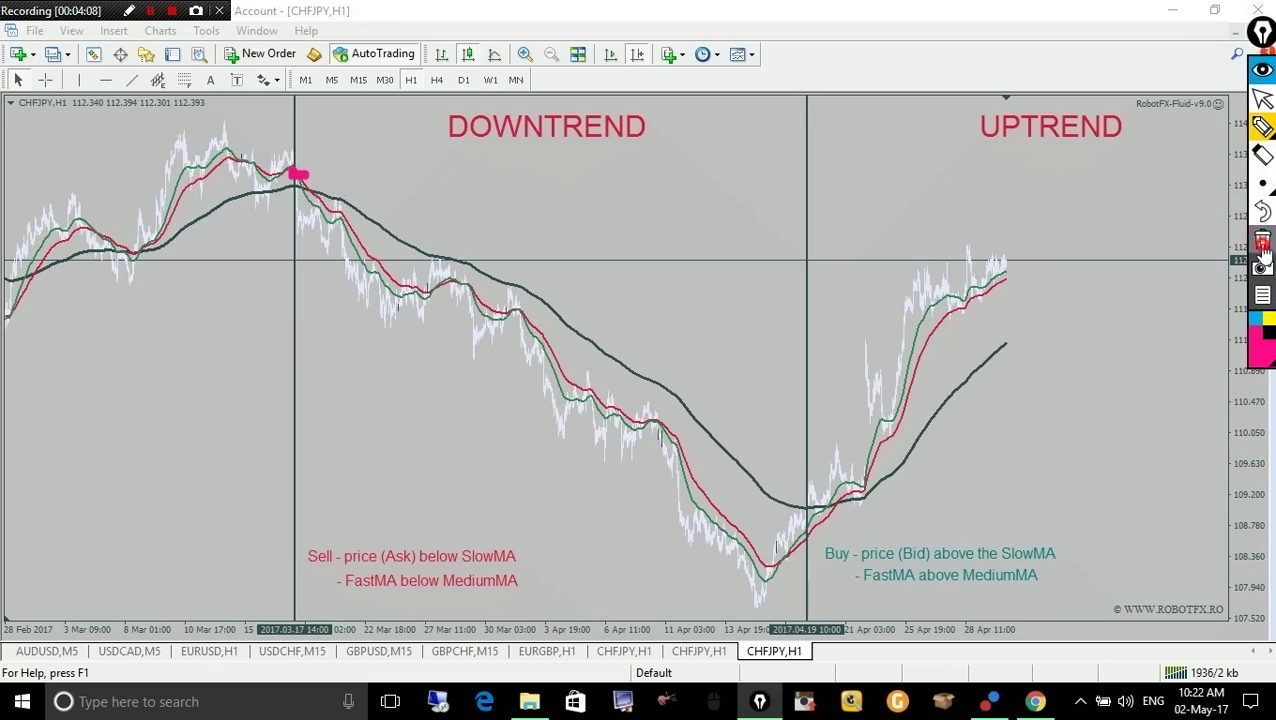
click(1265, 186)
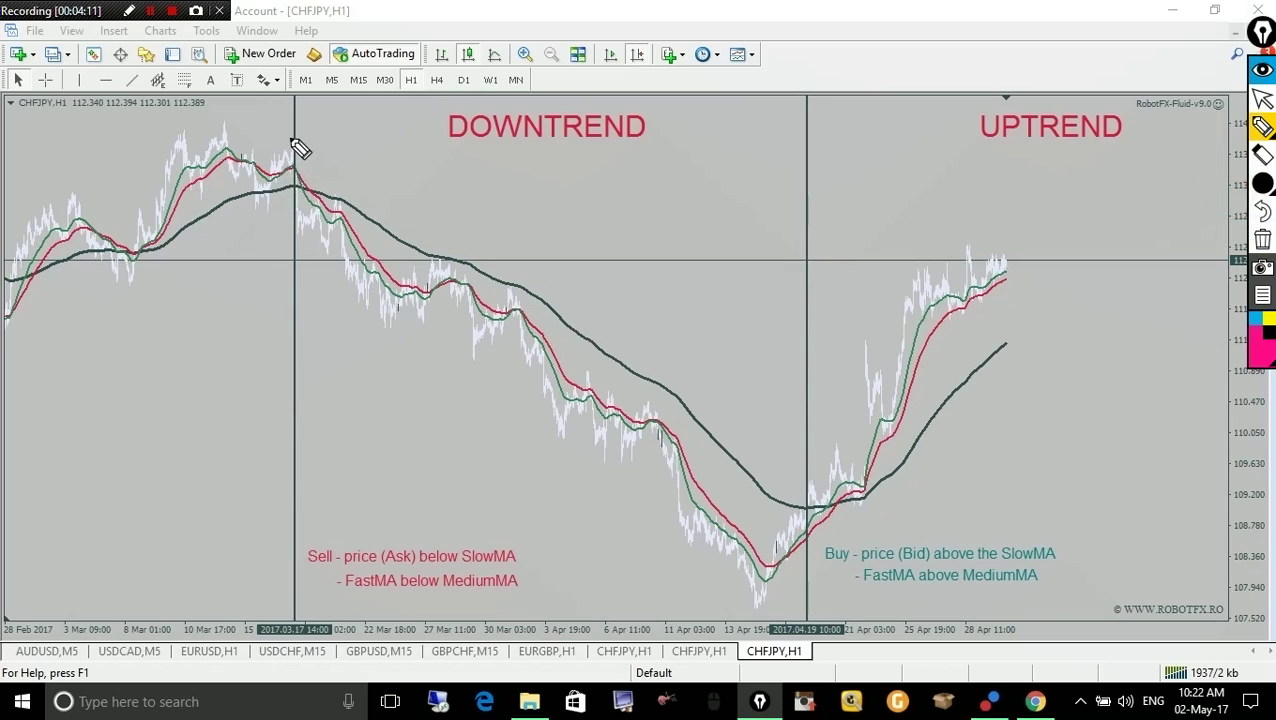
click(293, 189)
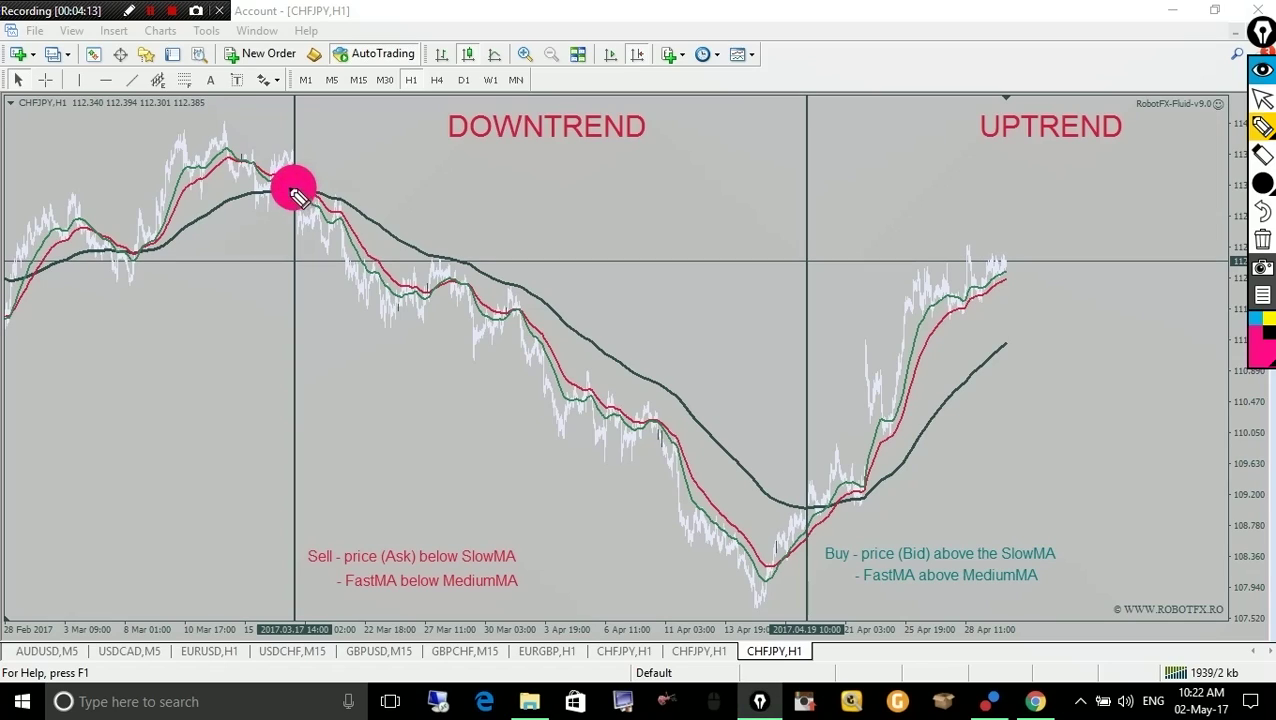
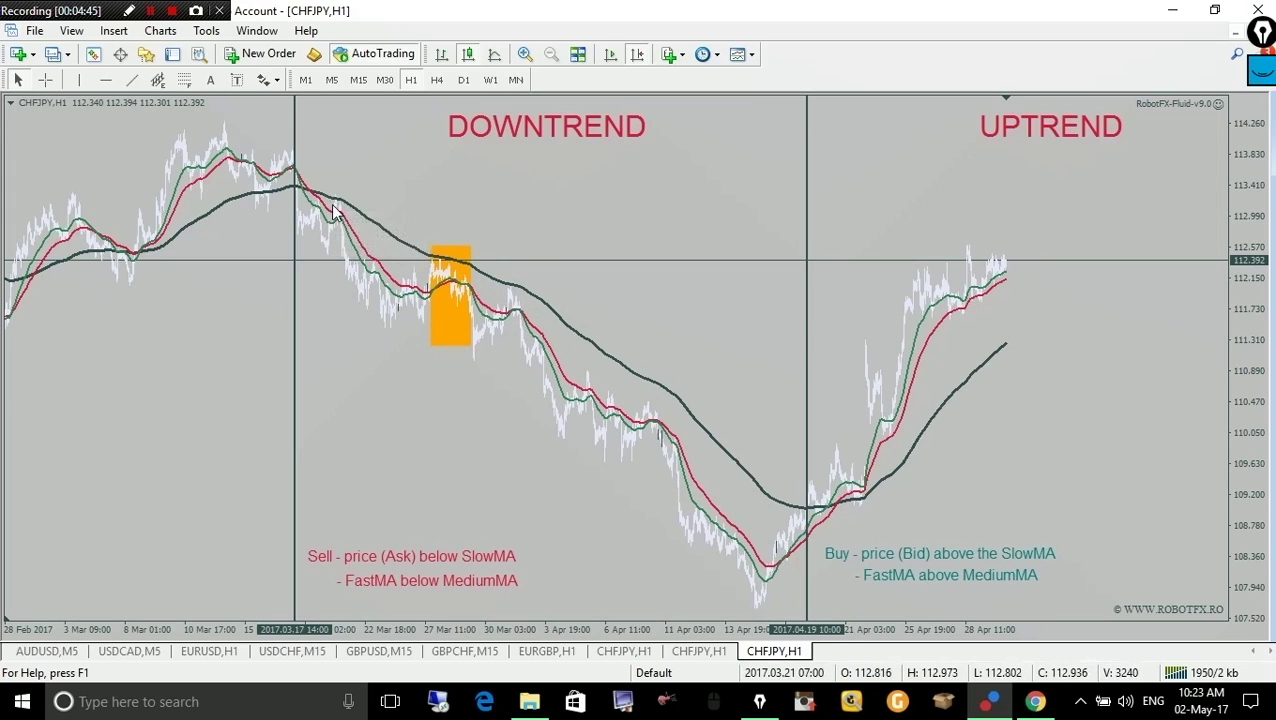
- Inspect the orange-highlighted zone and measure the downtrend from its end to the moving-average crossover on 18 April 2017
mouse_move(362, 218)
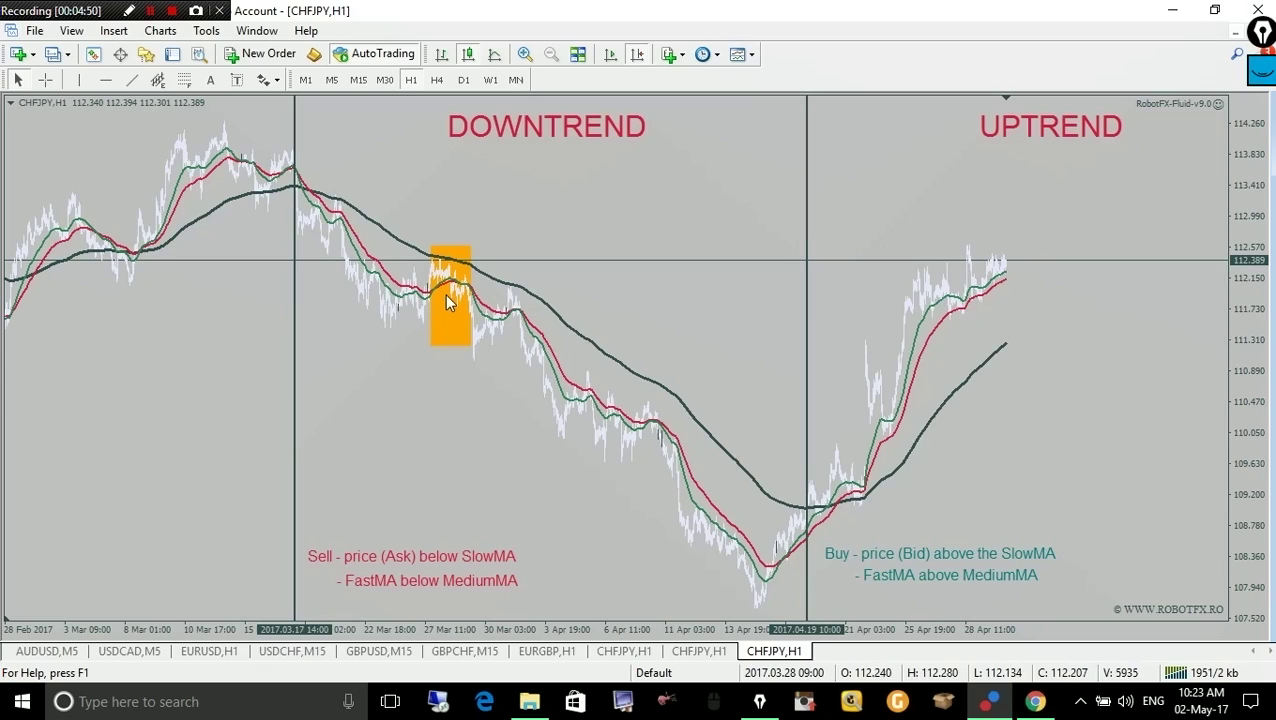
mouse_move(451, 289)
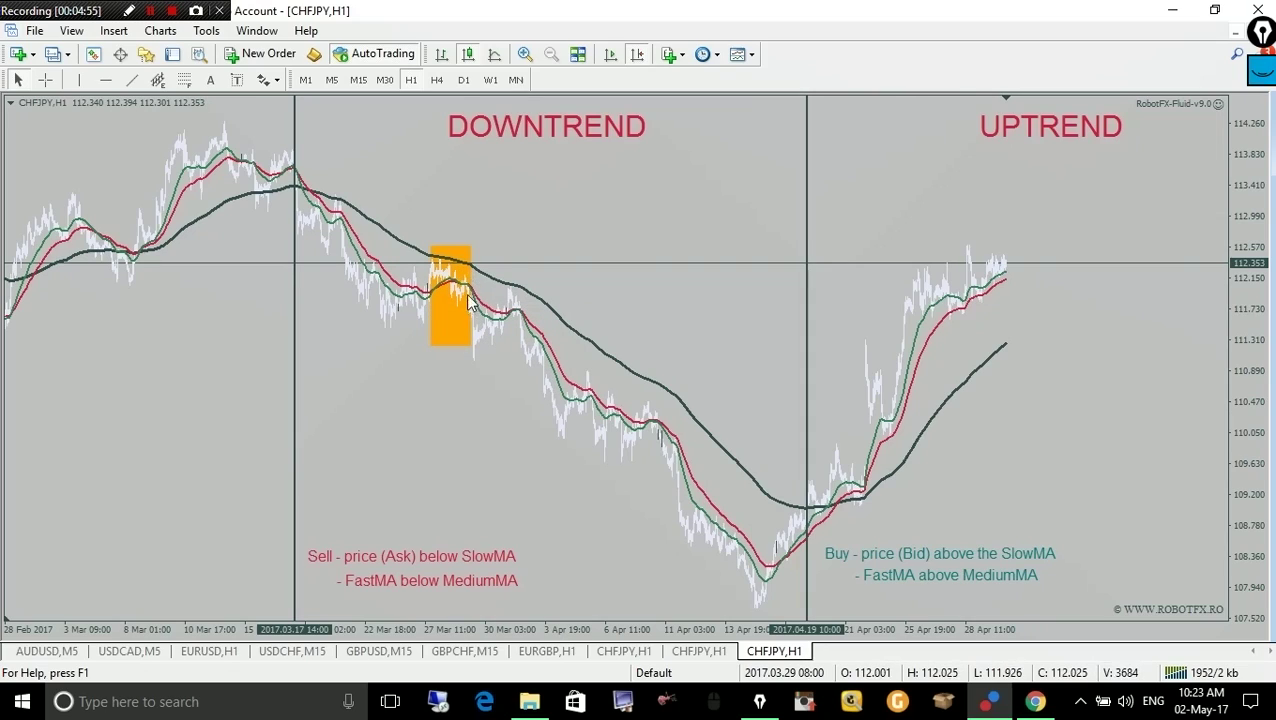
key(ctrl+f)
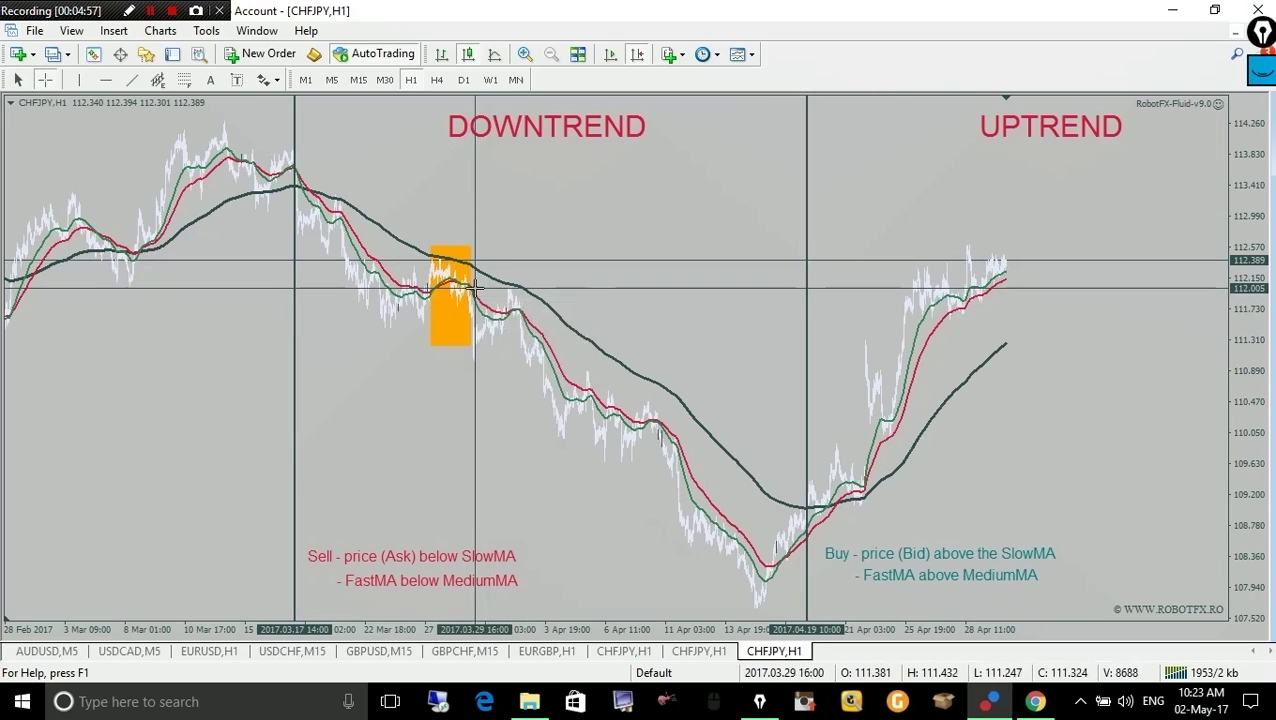
key(Escape)
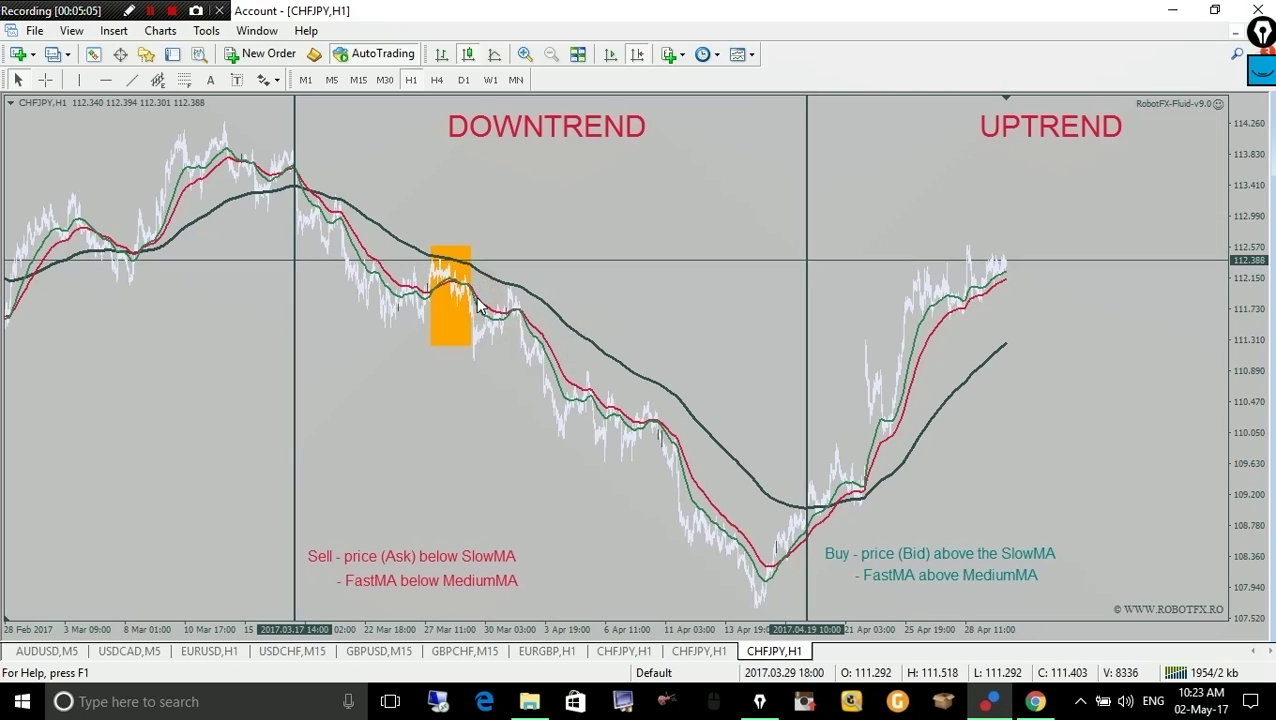
middle_click(477, 297)
drag(477, 297, 782, 565)
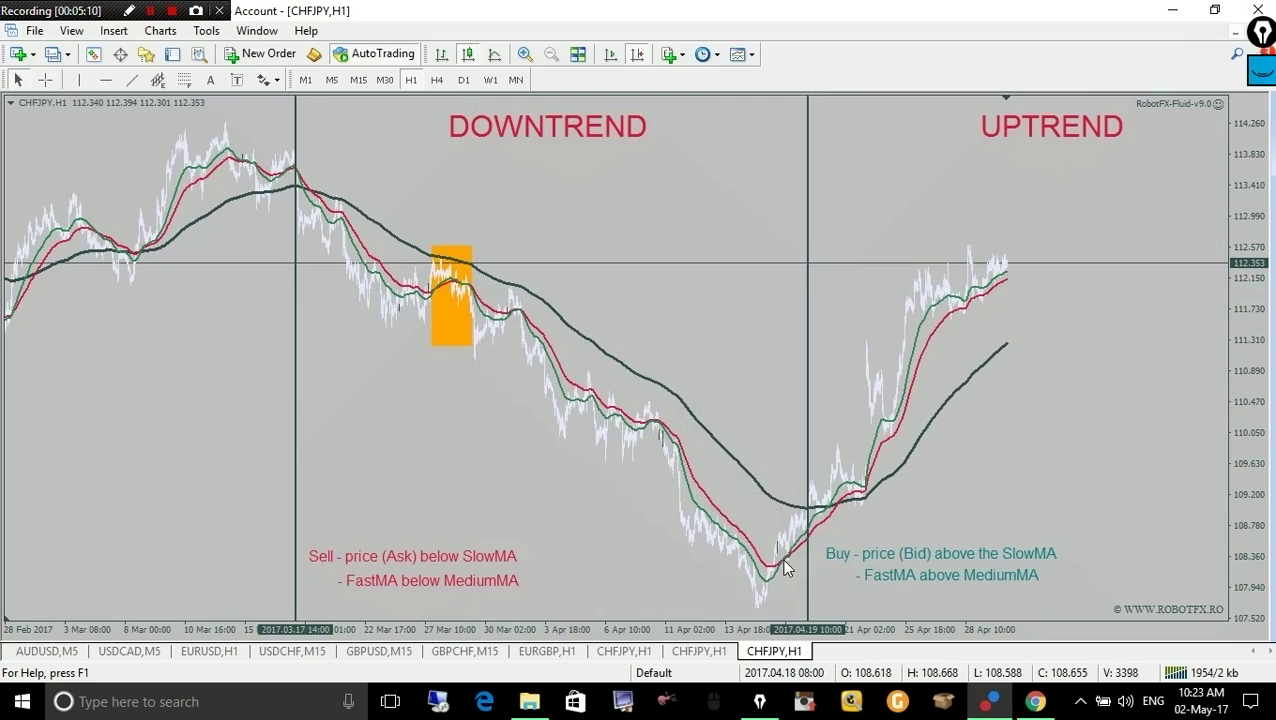
- Draw a rectangle over the price bars from the 18 April crossover up to the second vertical line
click(113, 30)
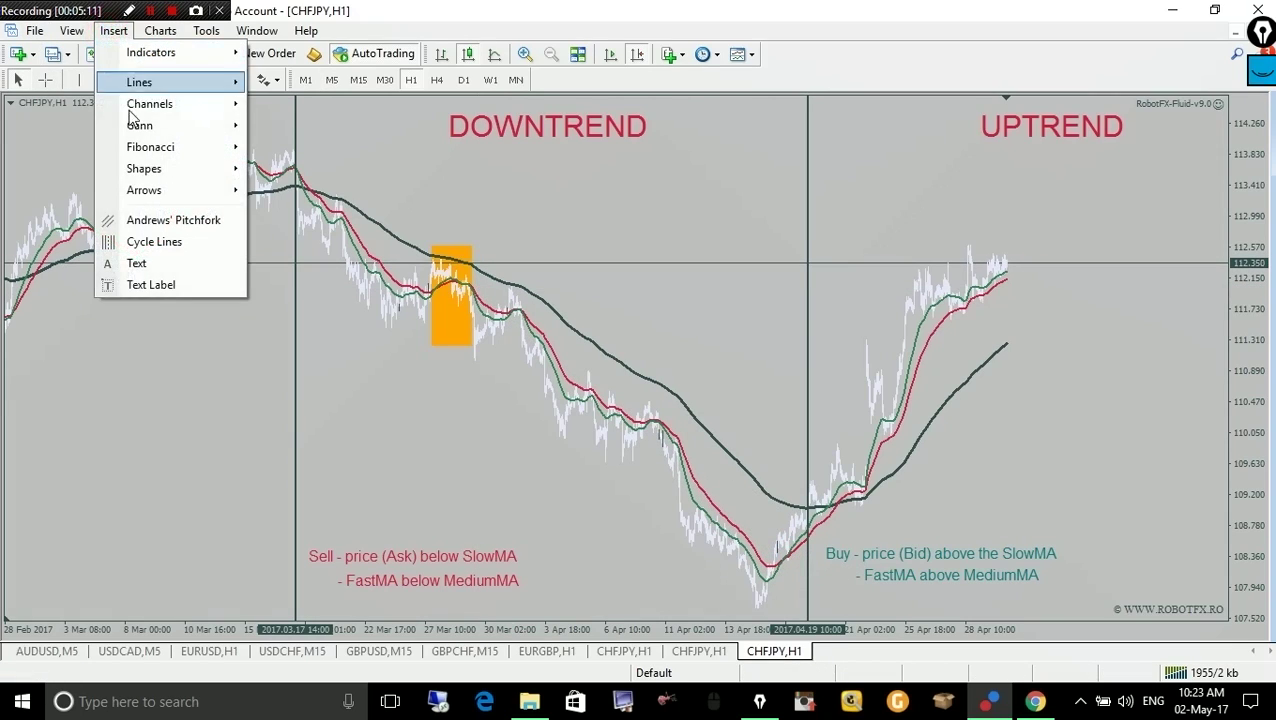
mouse_move(153, 170)
click(292, 168)
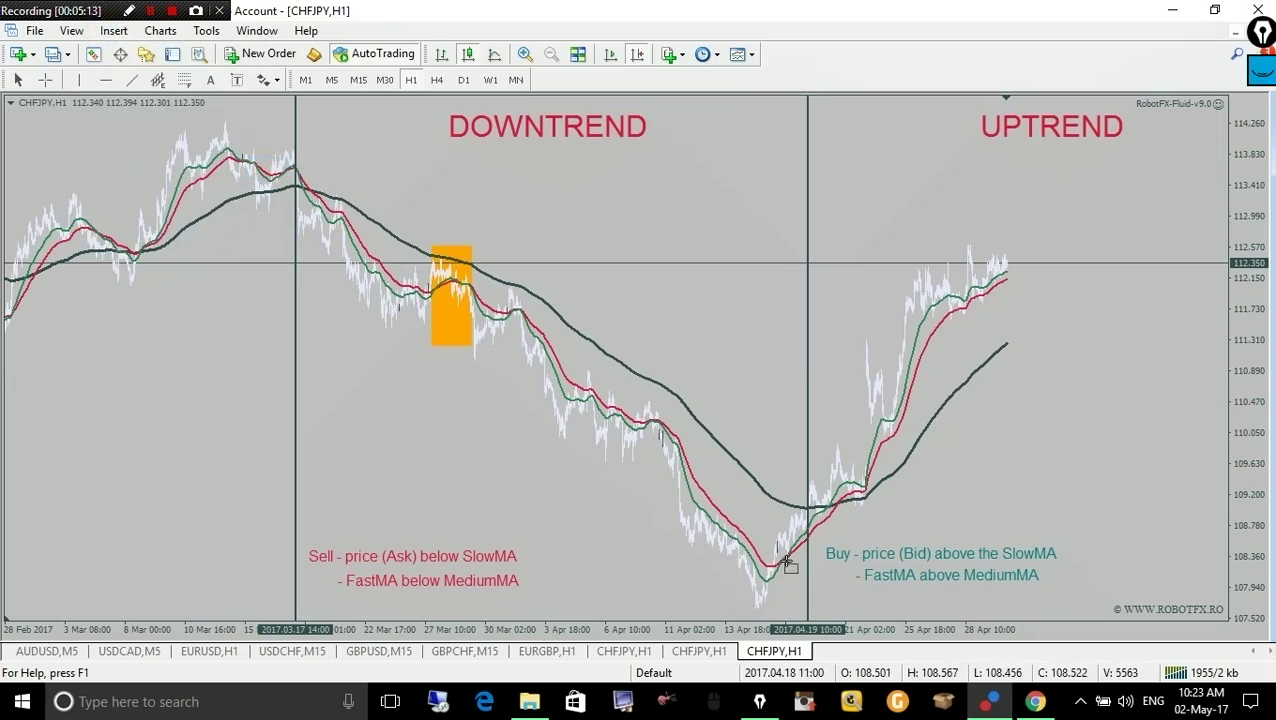
drag(777, 486, 806, 606)
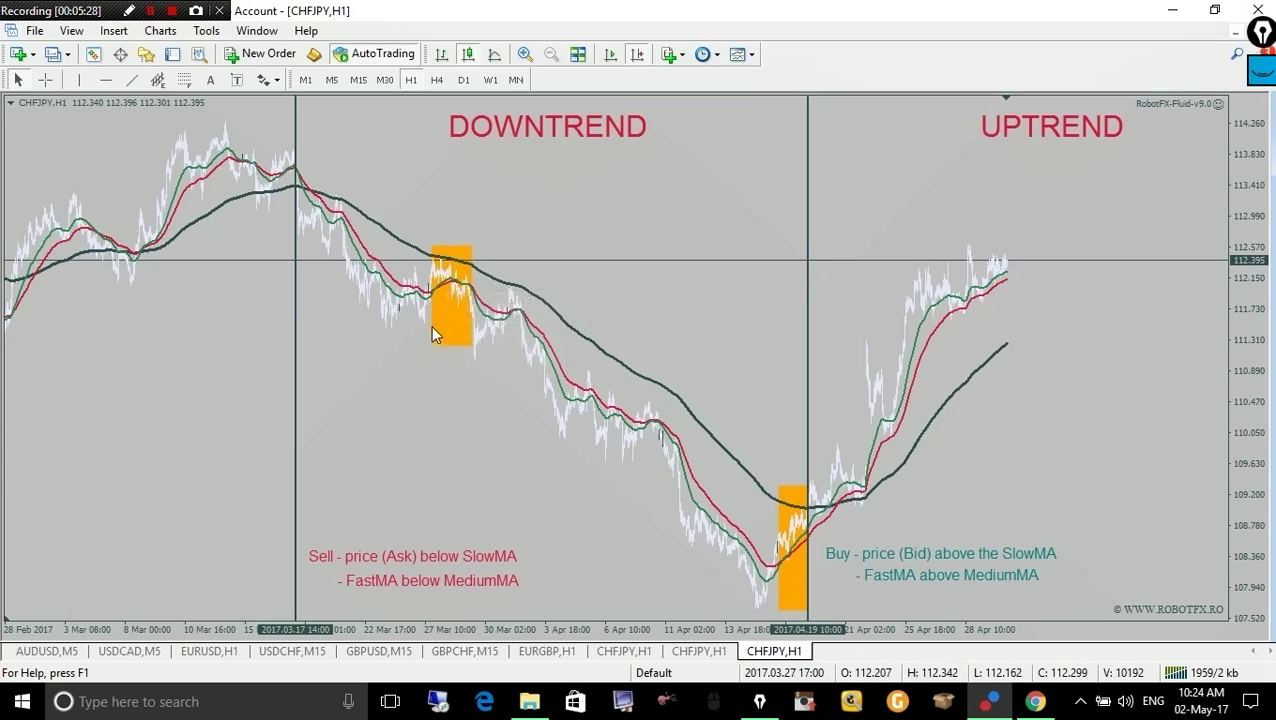
- Inspect the price crossing at the second vertical line and measure the uptrend from there to the latest price
middle_click(812, 535)
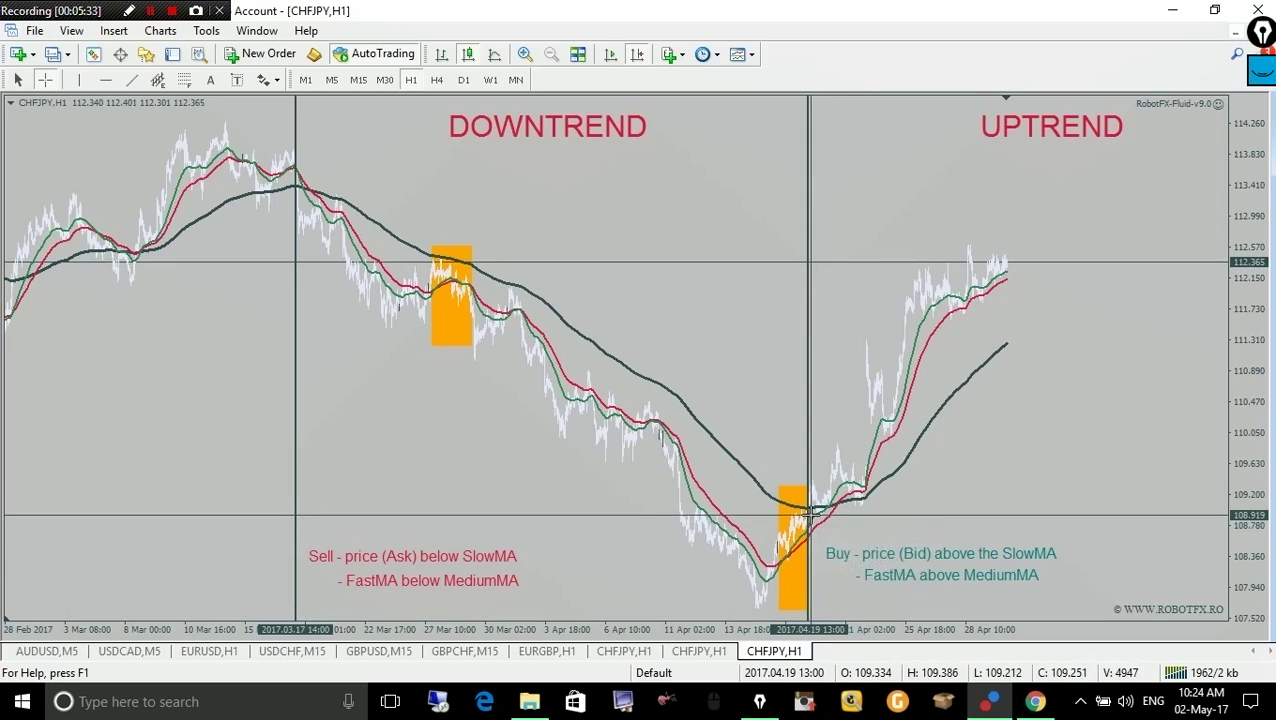
middle_click(894, 425)
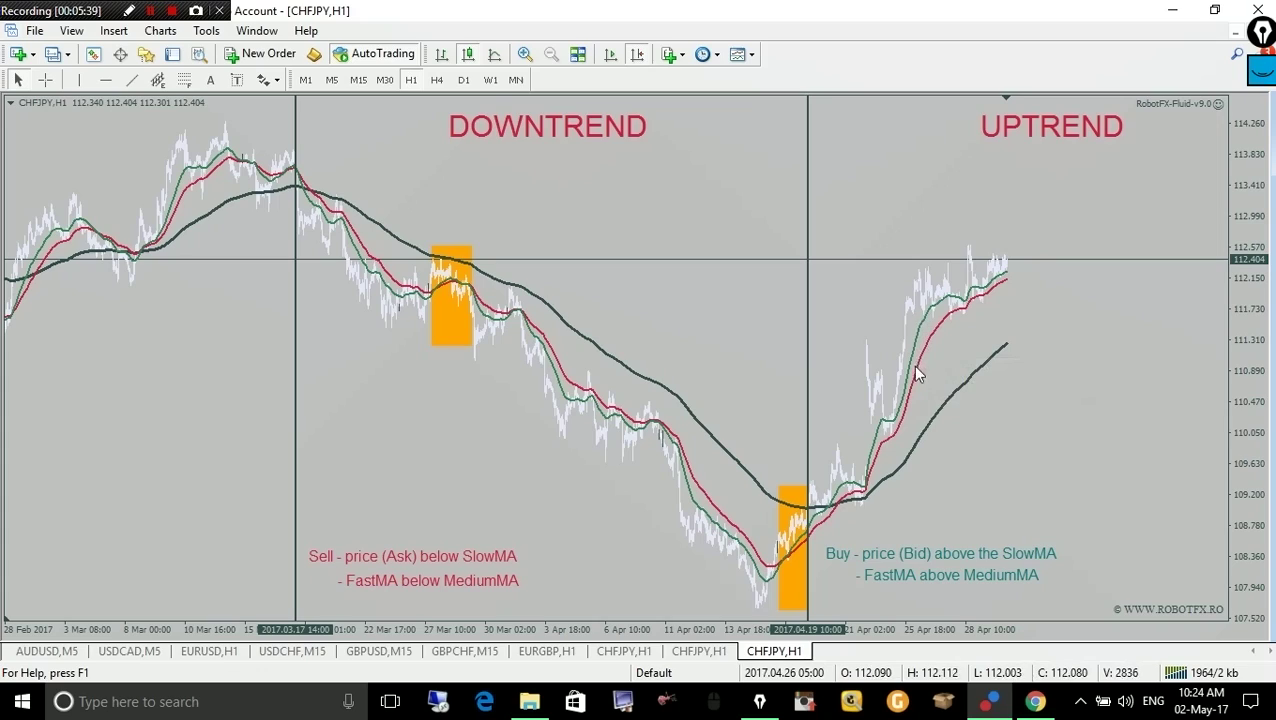
middle_click(812, 505)
drag(806, 505, 1040, 275)
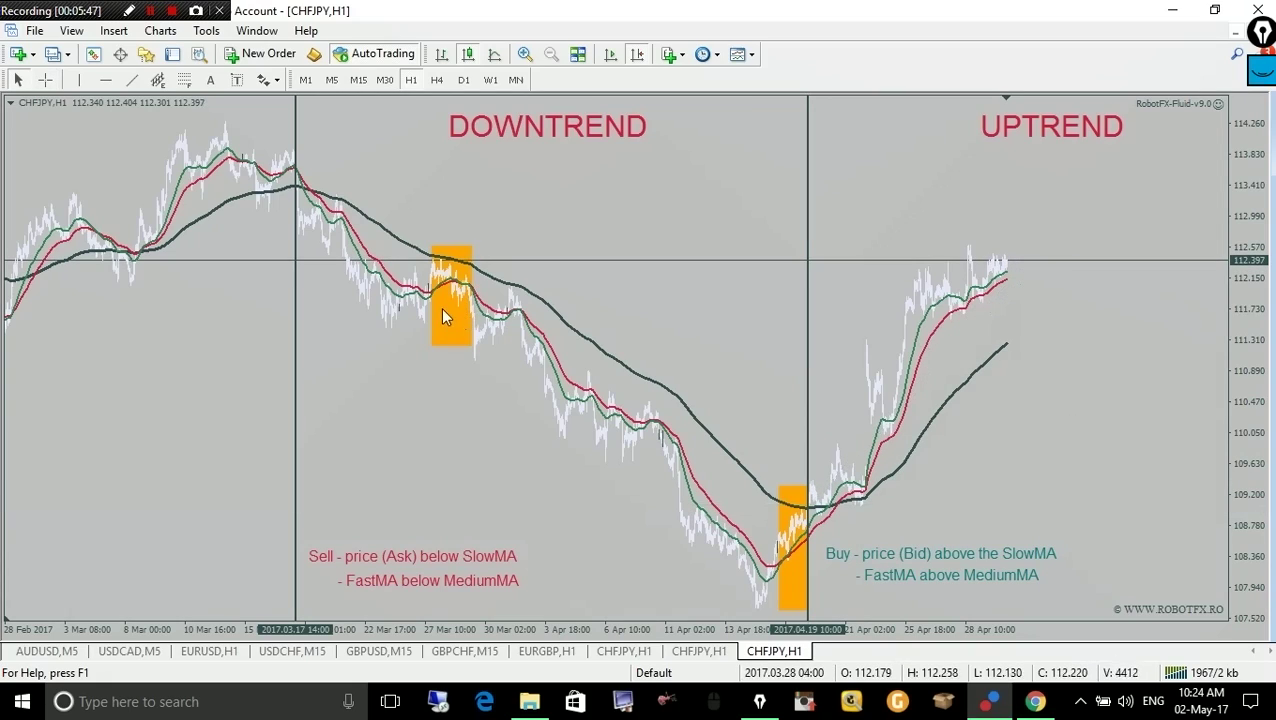
- Open the RobotFX-Fluid-v9.0 expert inputs and examine TrendDetector and the trend settings against the highlighted chart zones
double_click(450, 310)
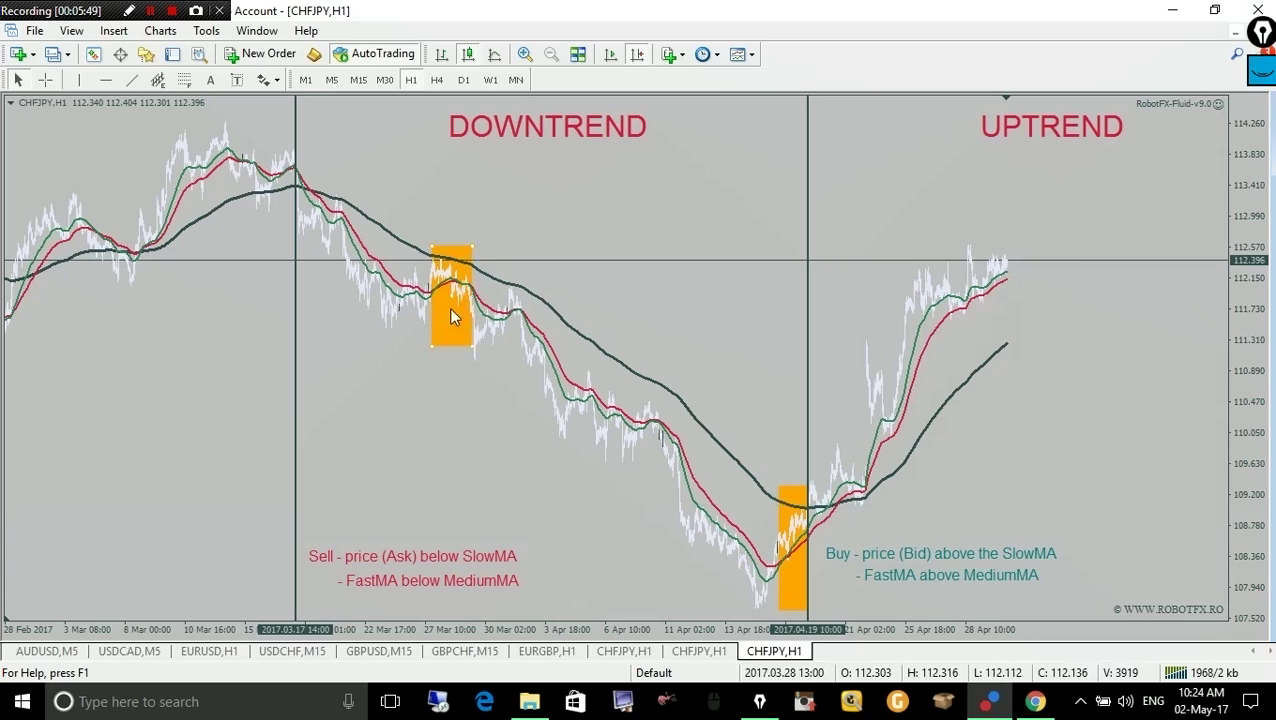
key(F7)
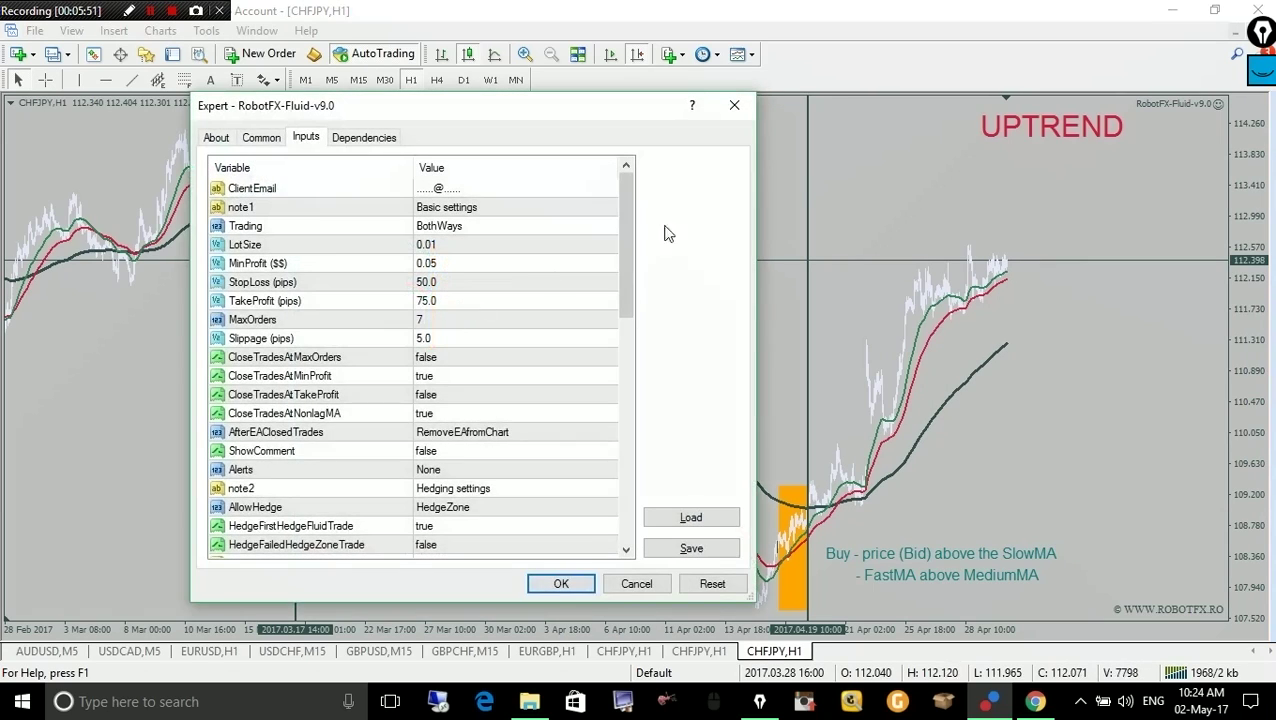
drag(623, 230, 634, 416)
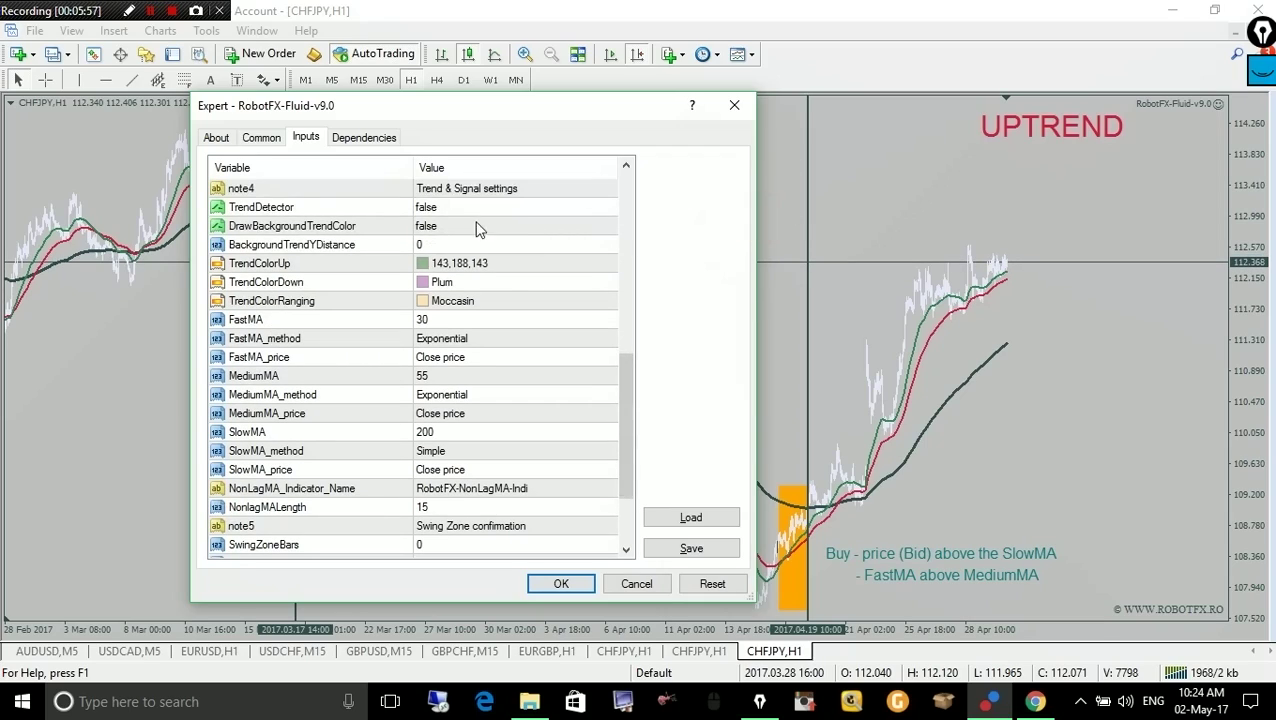
click(272, 210)
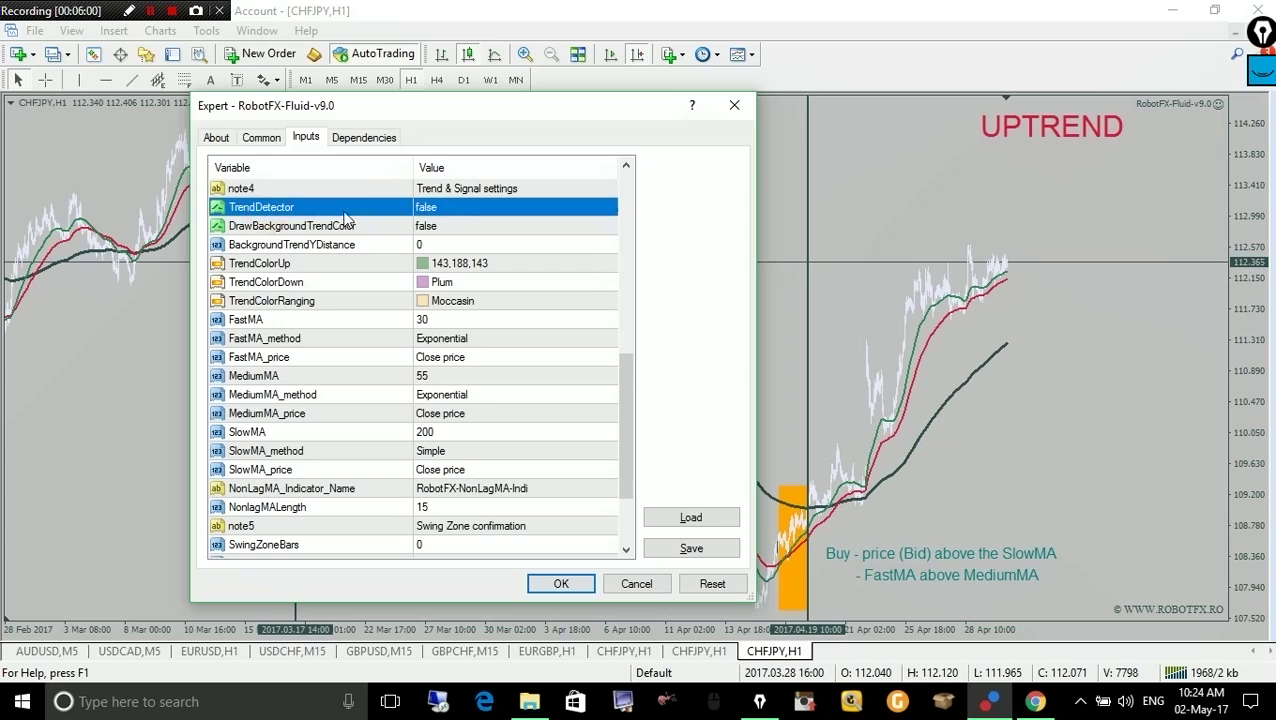
drag(601, 110, 477, 441)
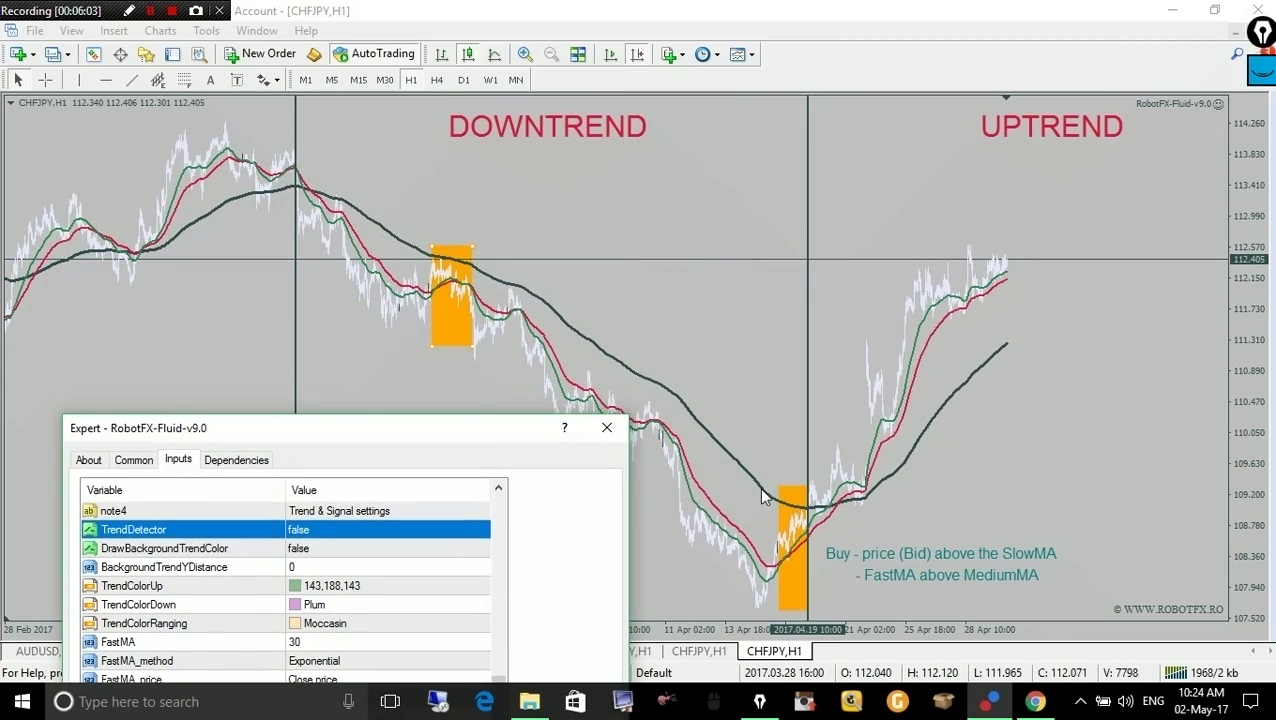
drag(367, 430, 307, 38)
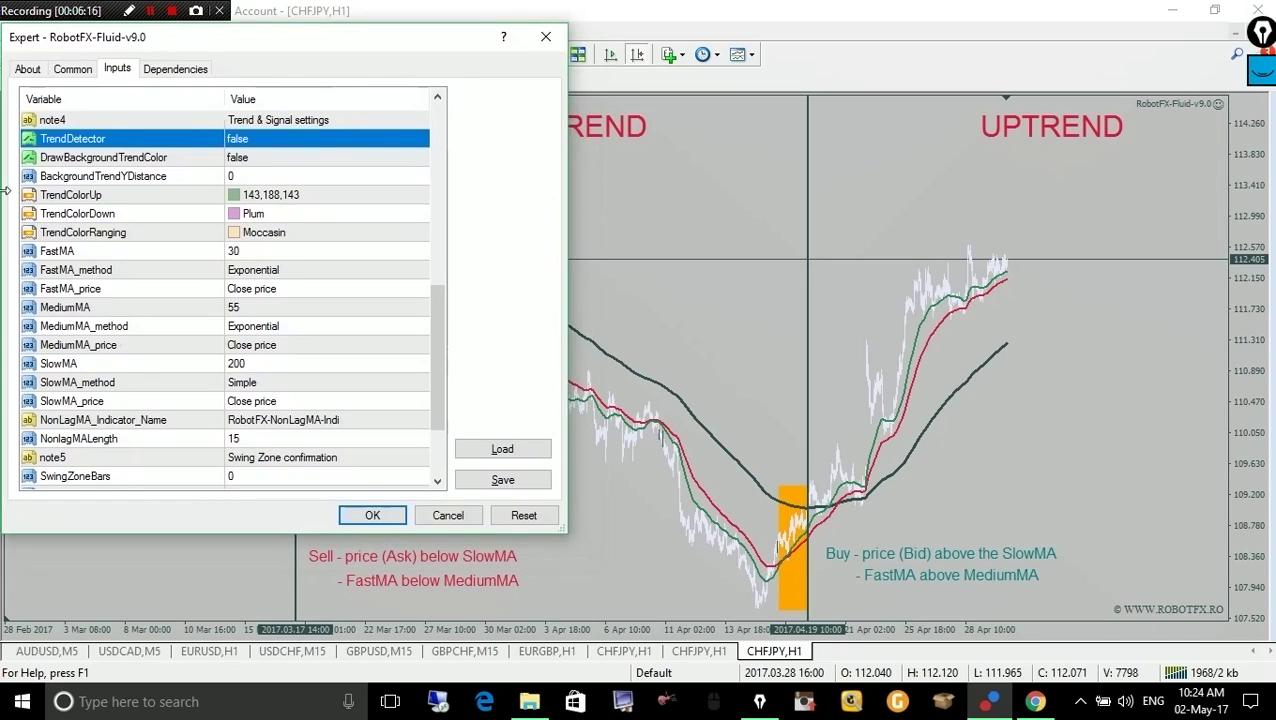
- Switch to the RobotFX Fluid page in Chrome and enlarge its GBPUSD,H1 chart screenshot
click(1035, 701)
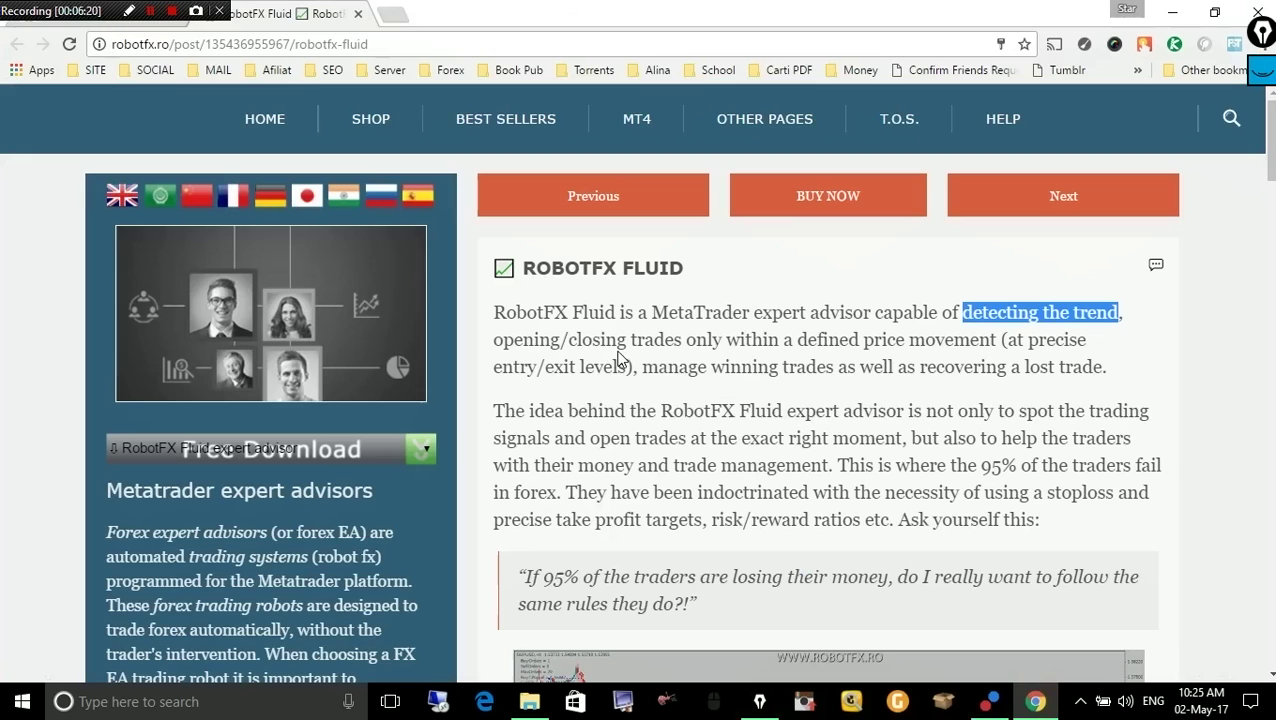
scroll(697, 398, down, 5)
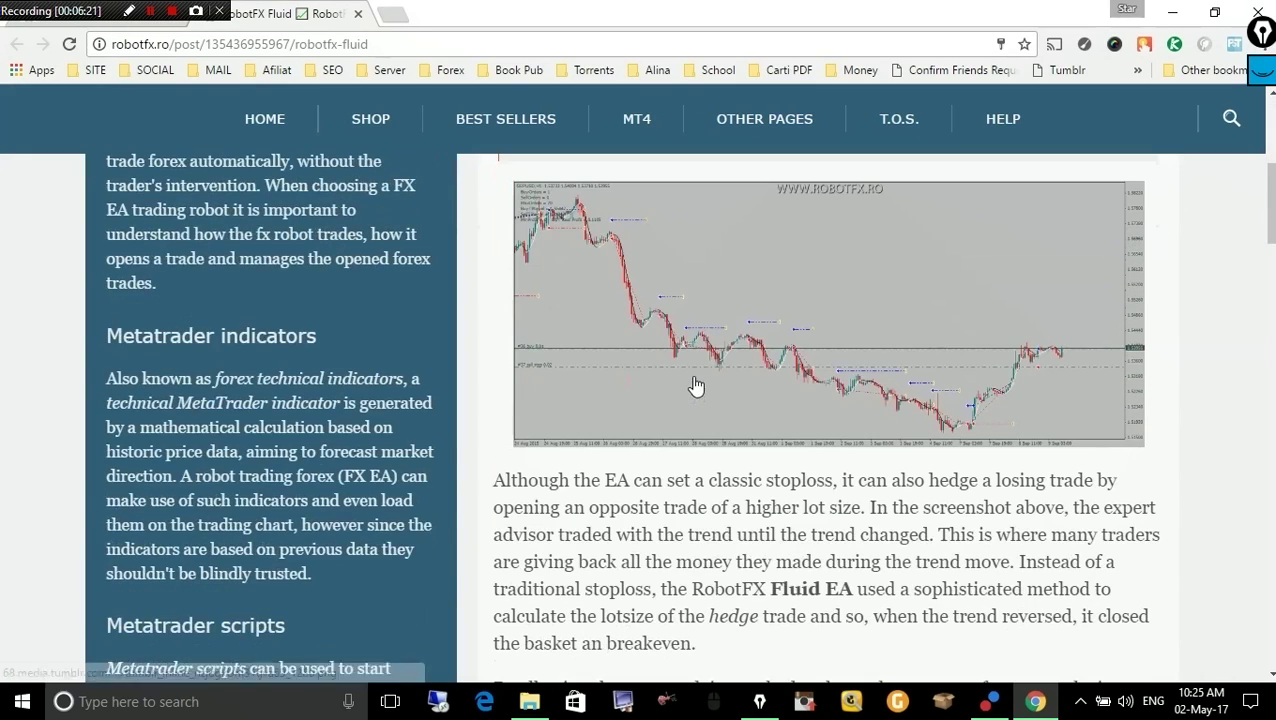
click(766, 309)
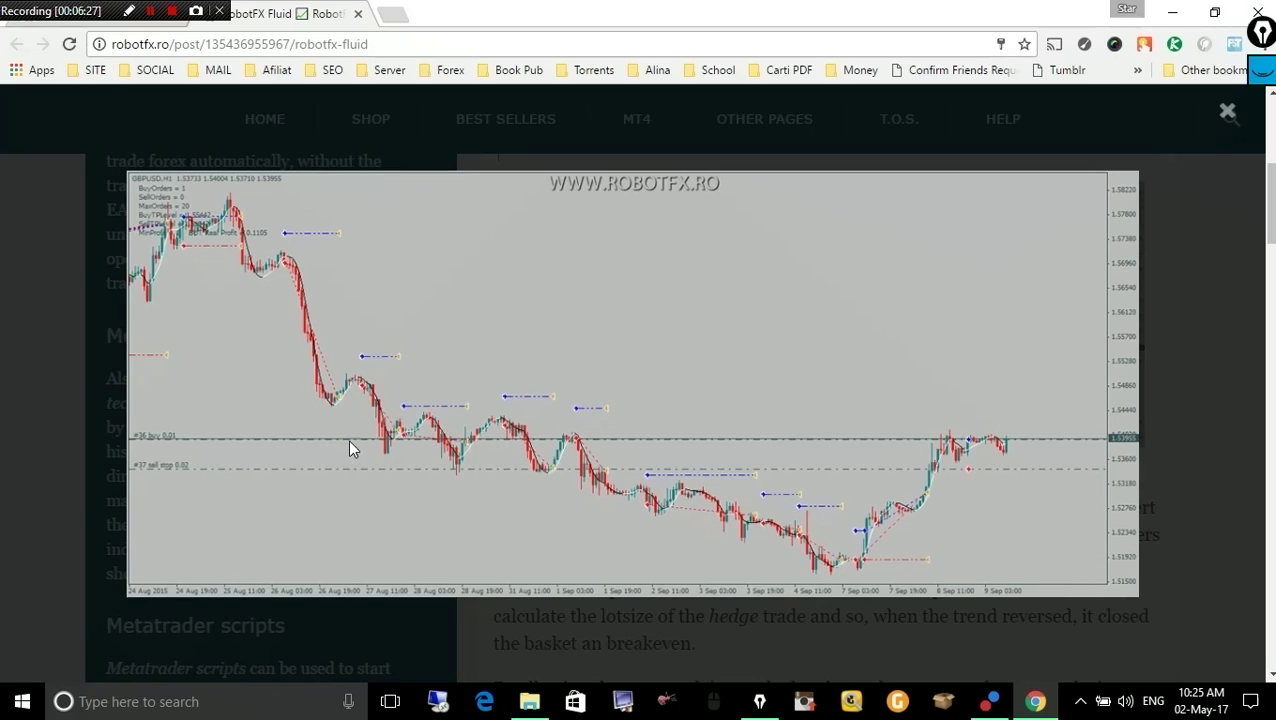
- Draw a yellow arrow along the falling price on the enlarged screenshot, using the annotation pen's second-thinnest size
click(1261, 44)
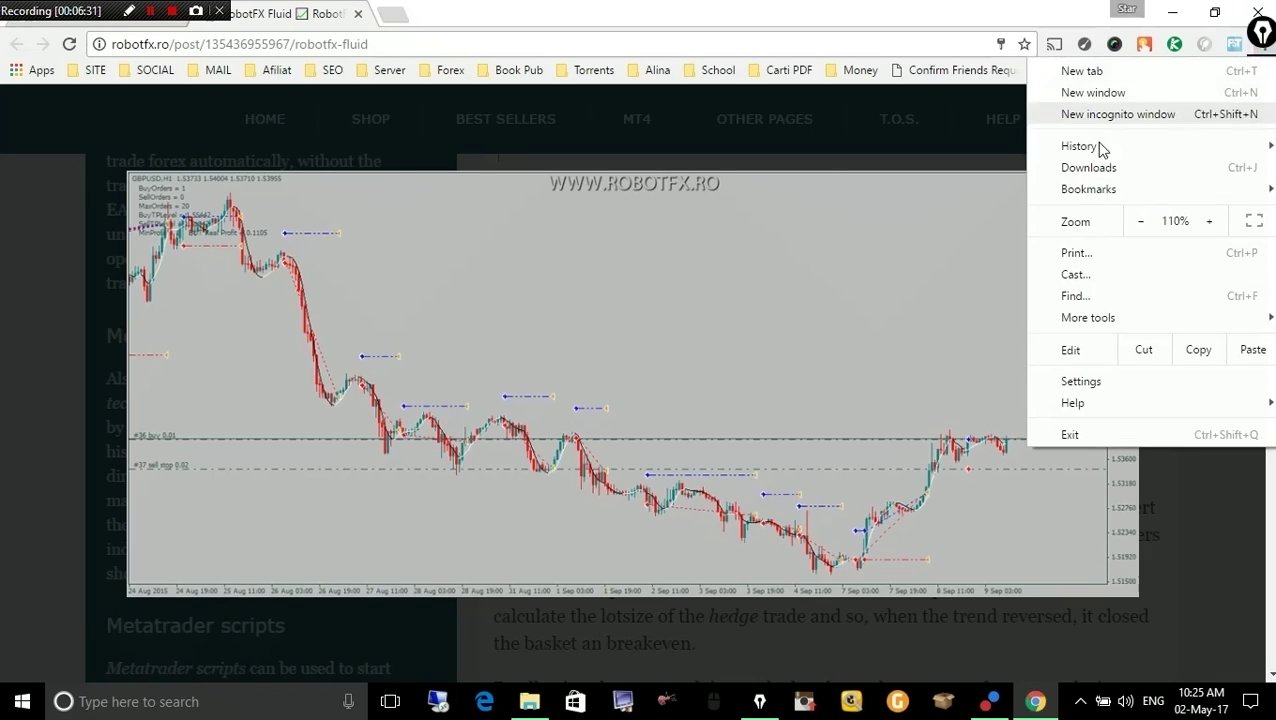
click(1262, 30)
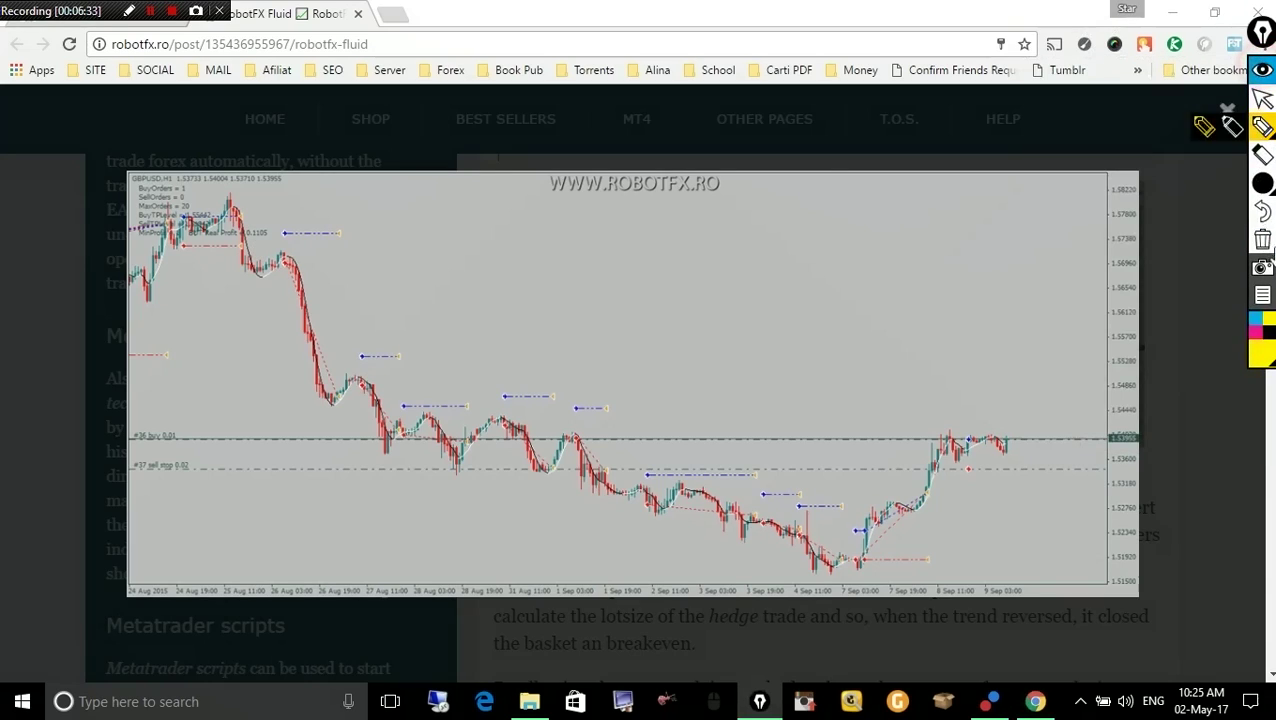
click(1262, 183)
click(1146, 185)
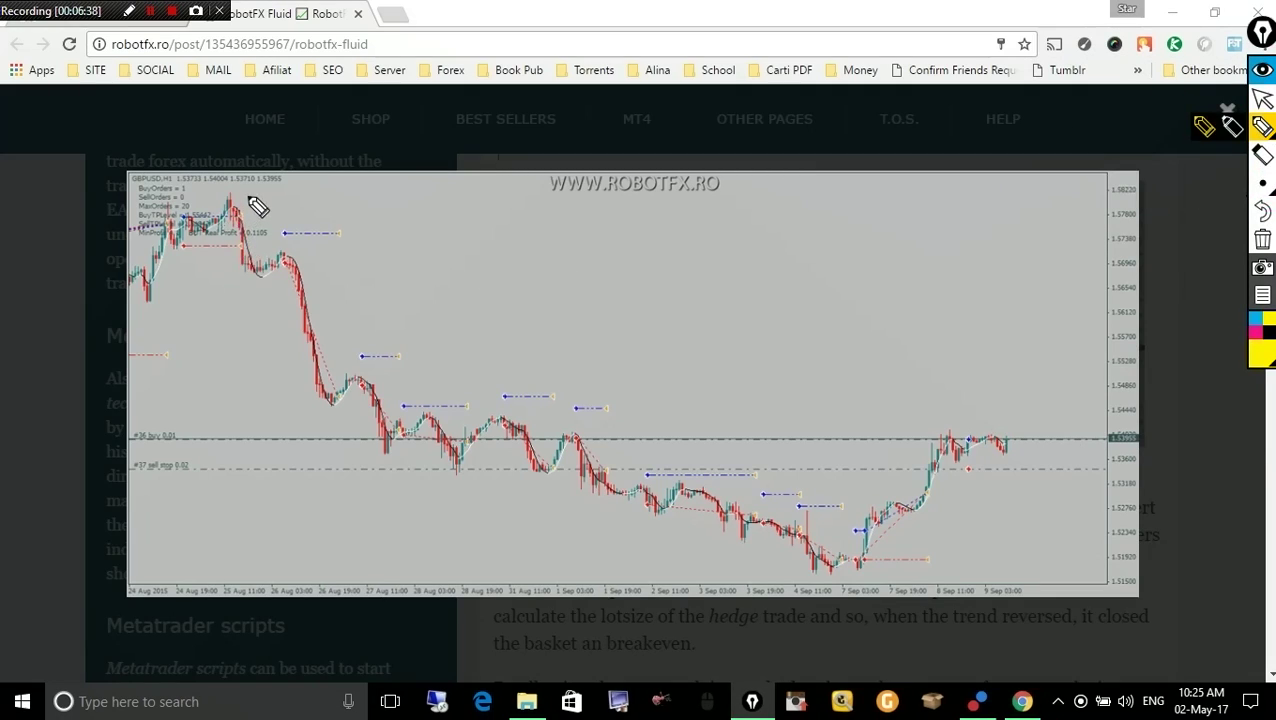
mouse_move(234, 185)
mouse_down()
mouse_move(602, 384)
mouse_move(810, 447)
mouse_move(712, 464)
mouse_move(763, 405)
mouse_move(835, 425)
mouse_up()
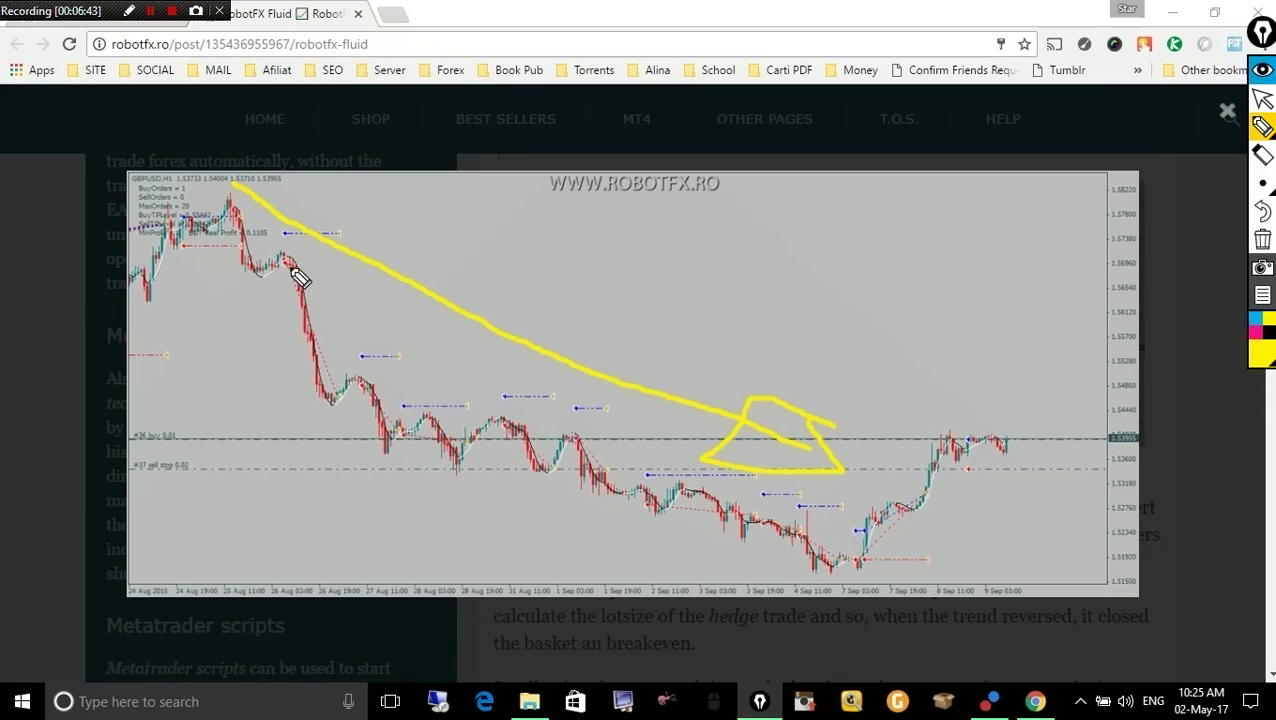
- Mark six pullback peaks along the GBPUSD,H1 downtrend with yellow dots in the pen's second-largest size, and hide the annotations
click(1262, 183)
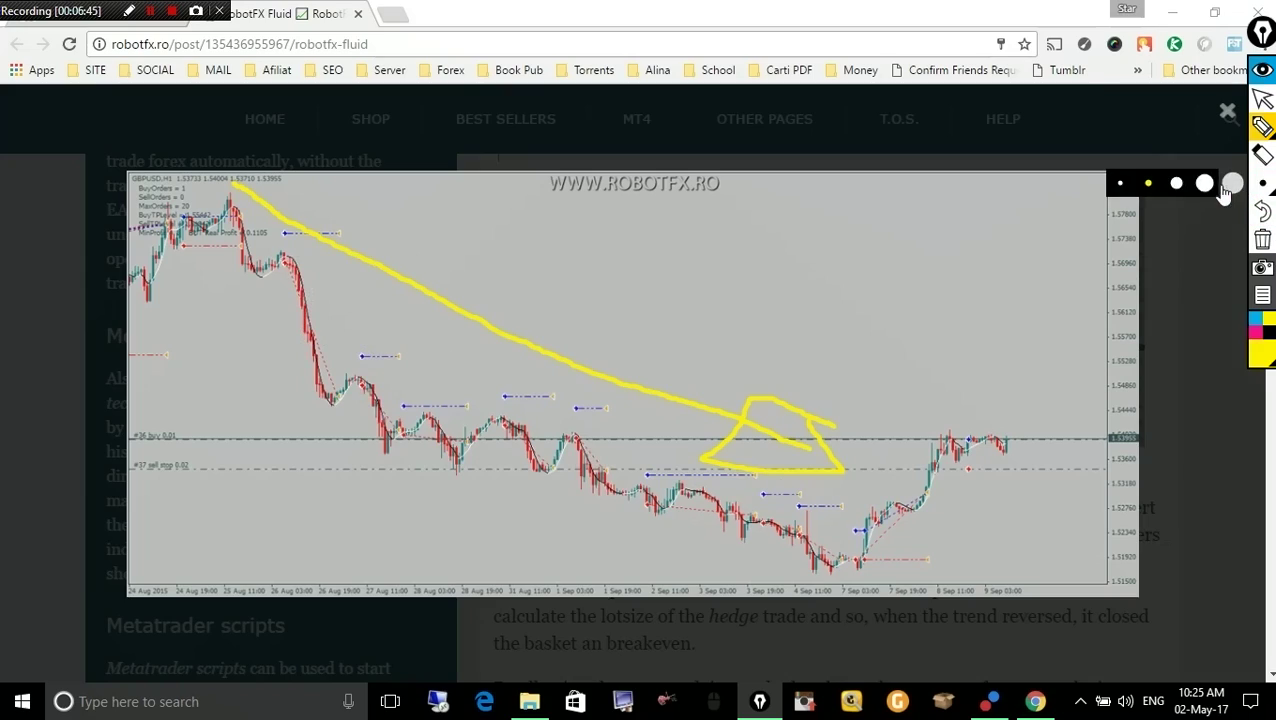
click(1214, 185)
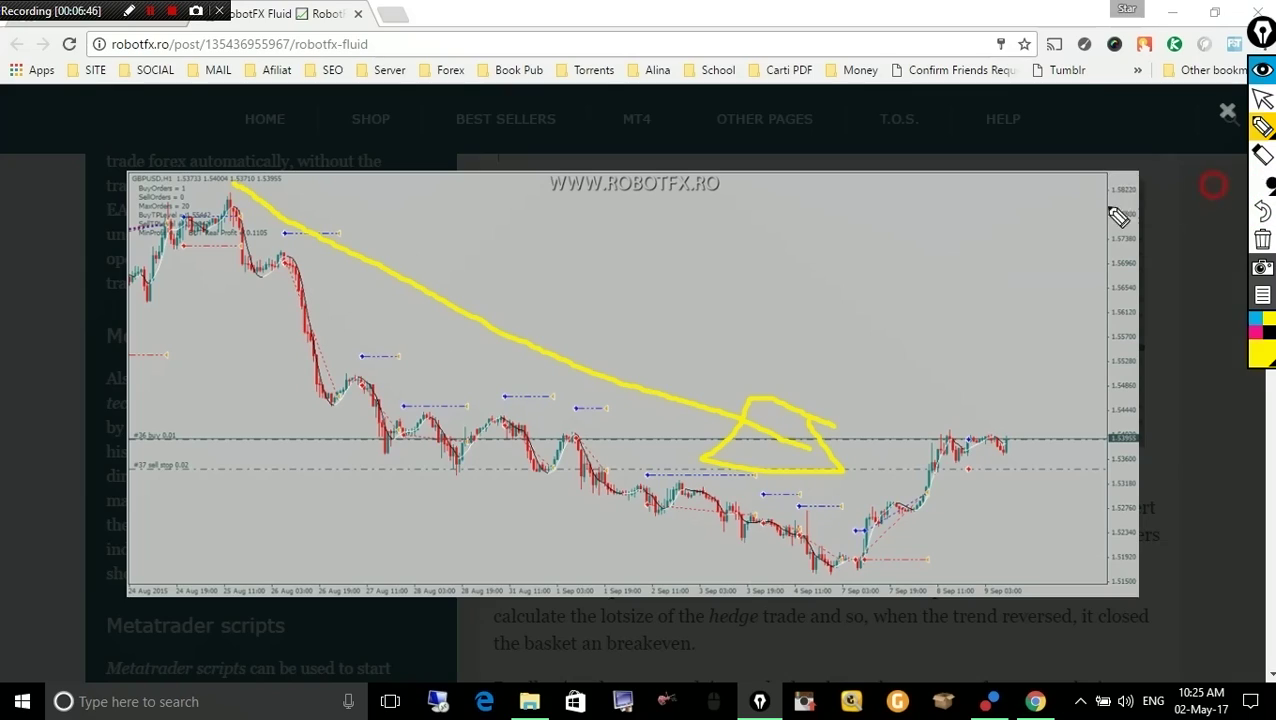
click(285, 255)
click(355, 376)
click(430, 415)
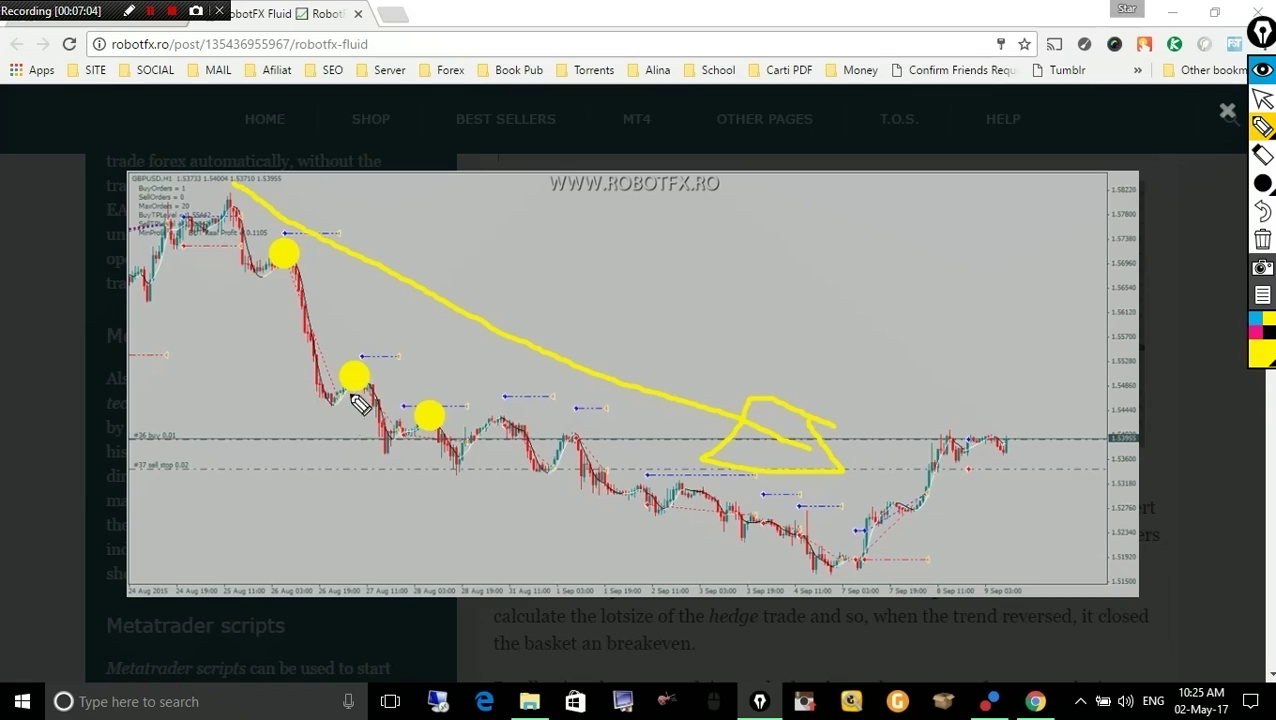
click(500, 420)
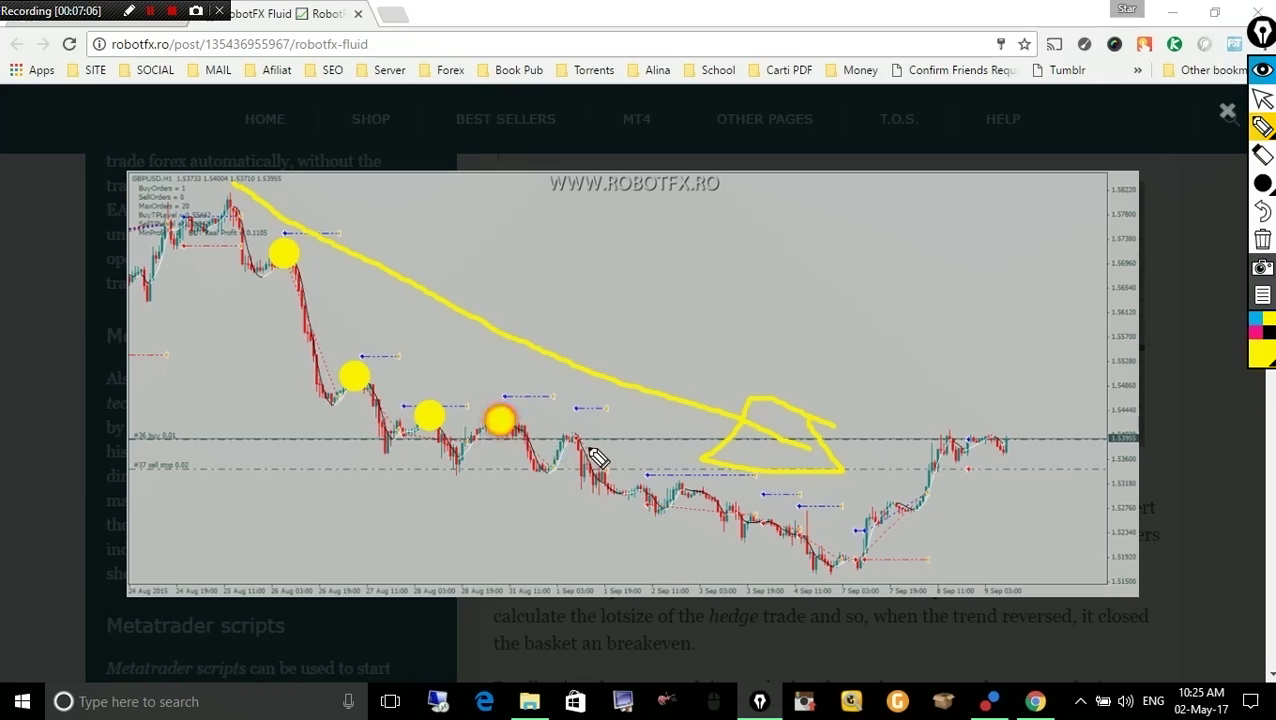
click(578, 433)
click(682, 487)
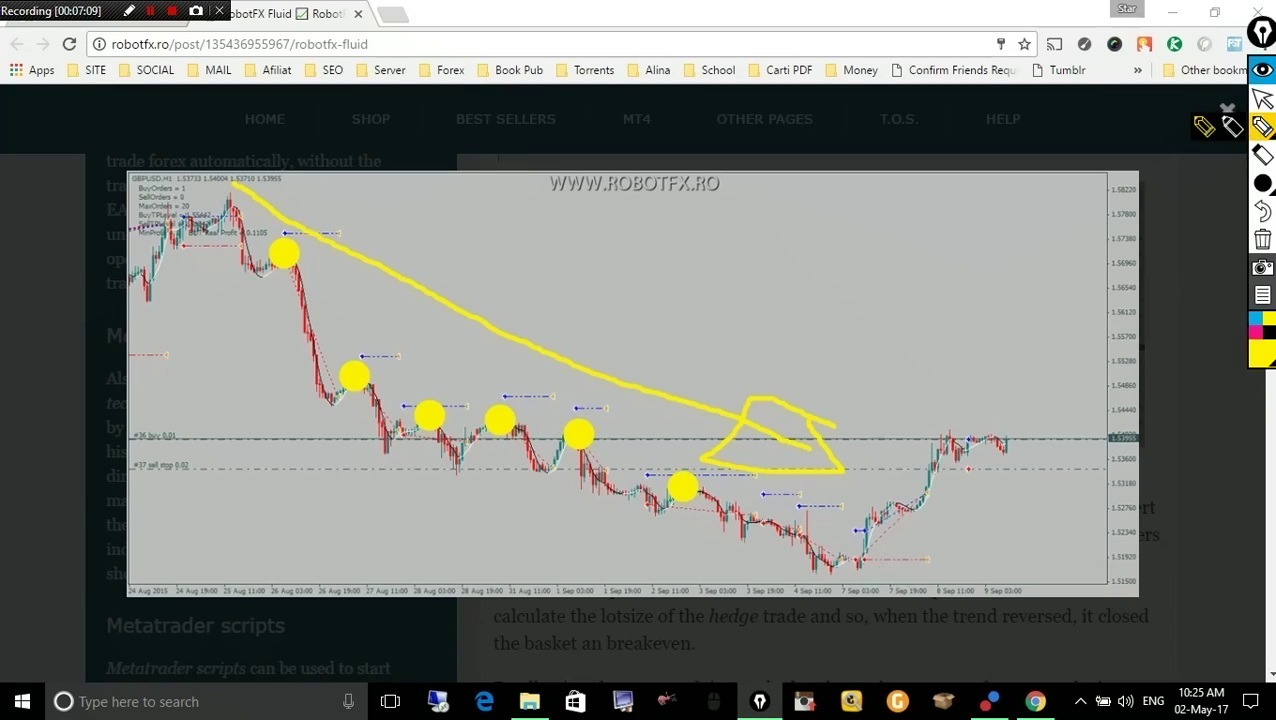
click(1262, 69)
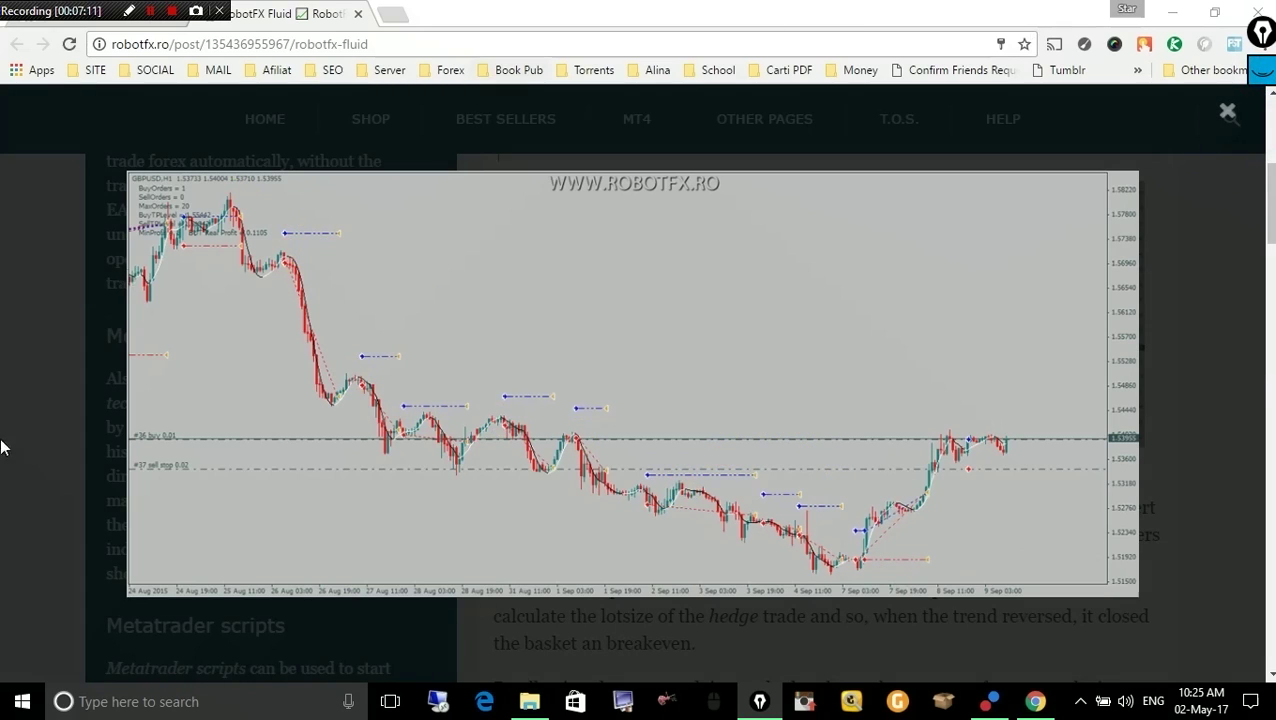
- Switch back to the RobotFX-Fluid-v9.0 expert inputs in MetaTrader and set TrendDetector to true
click(23, 462)
click(983, 704)
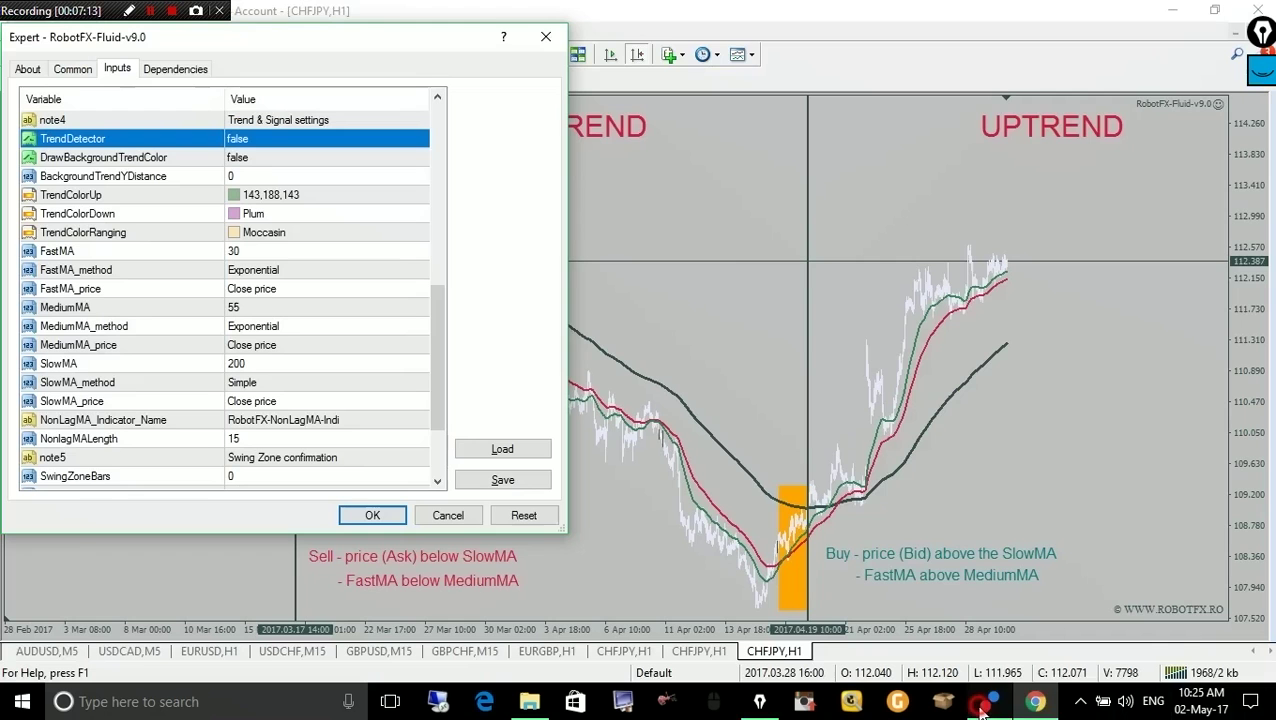
click(247, 140)
click(247, 140)
click(249, 167)
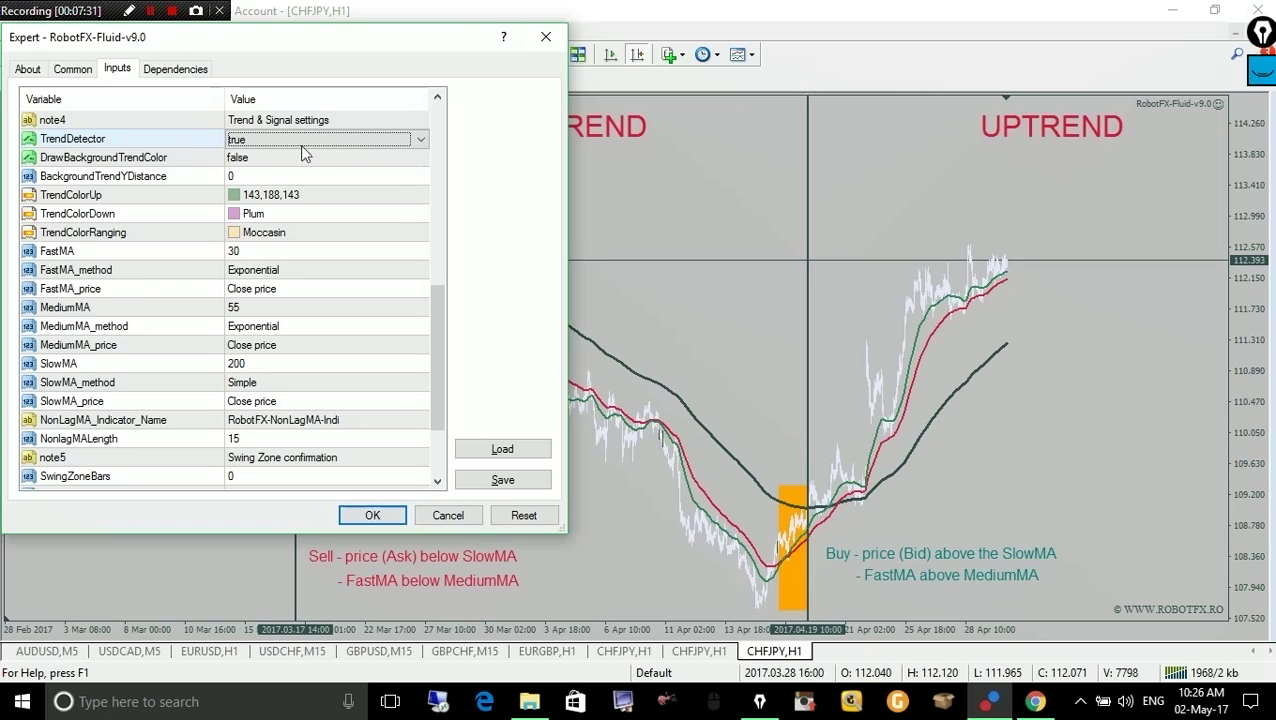
- Set DrawBackgroundTrendColor to true and apply the expert inputs to the CHFJPY,H1 chart
click(85, 160)
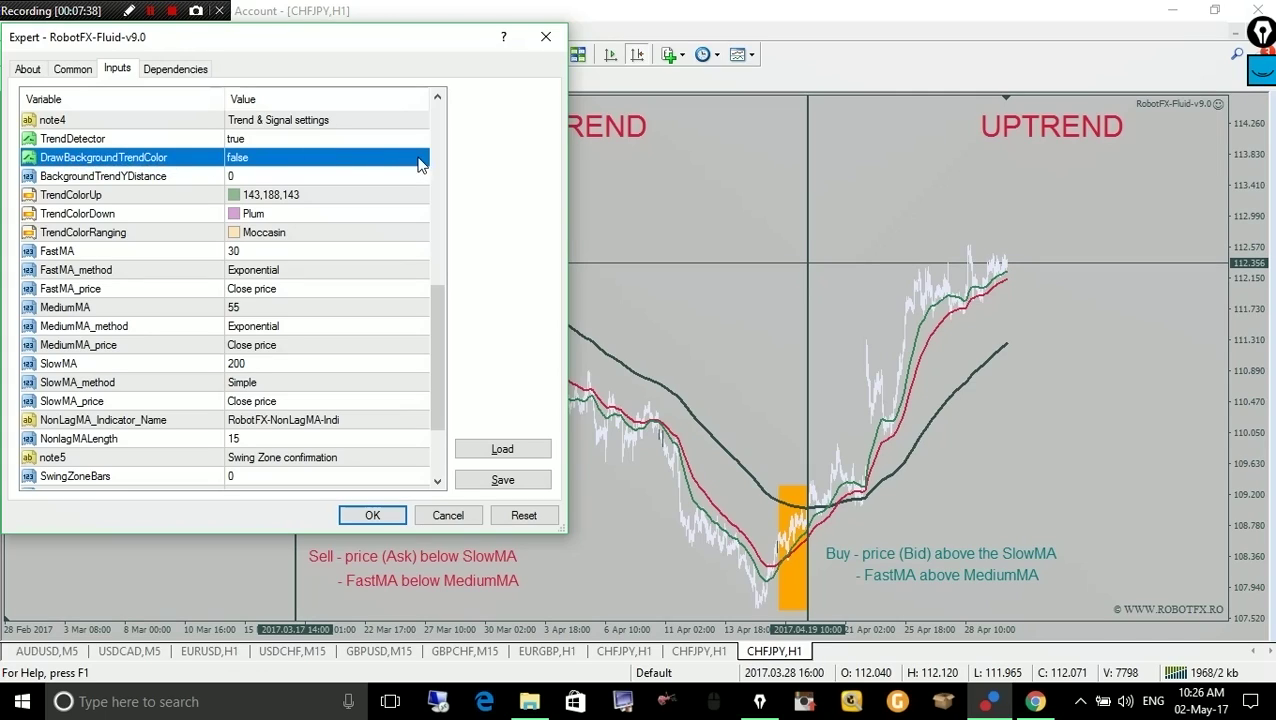
click(420, 164)
click(421, 158)
click(347, 188)
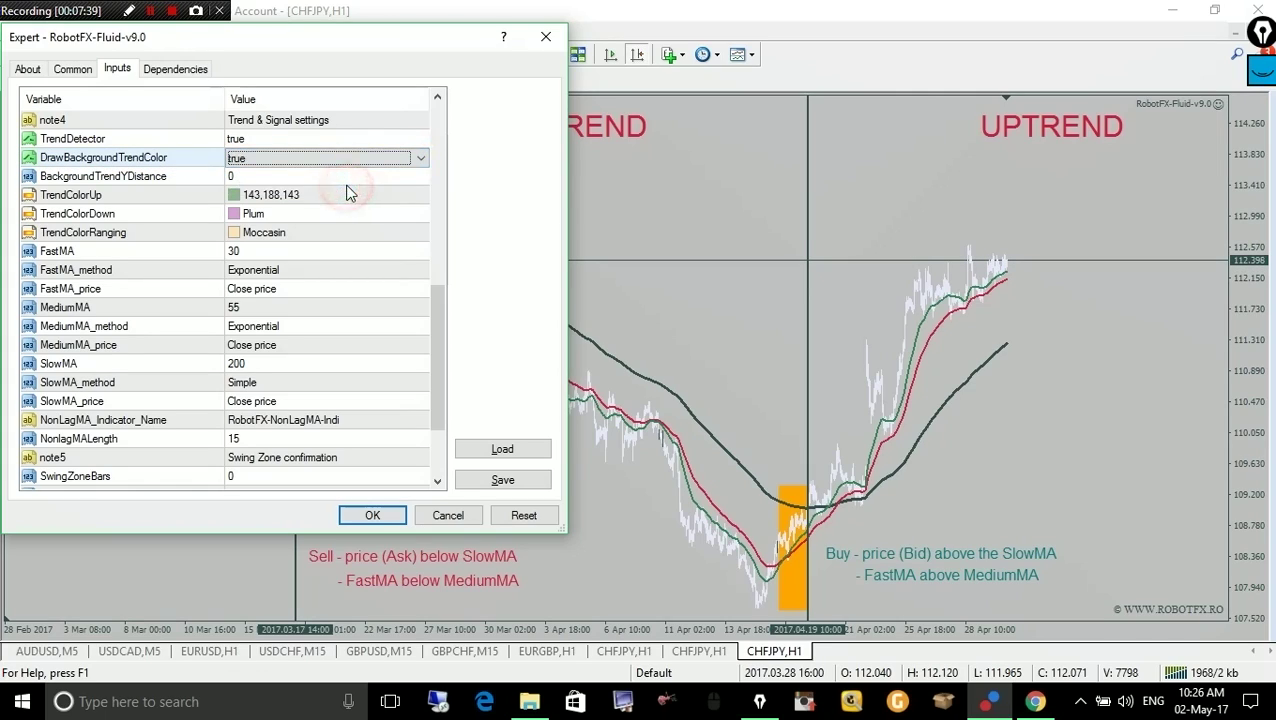
click(310, 196)
click(372, 515)
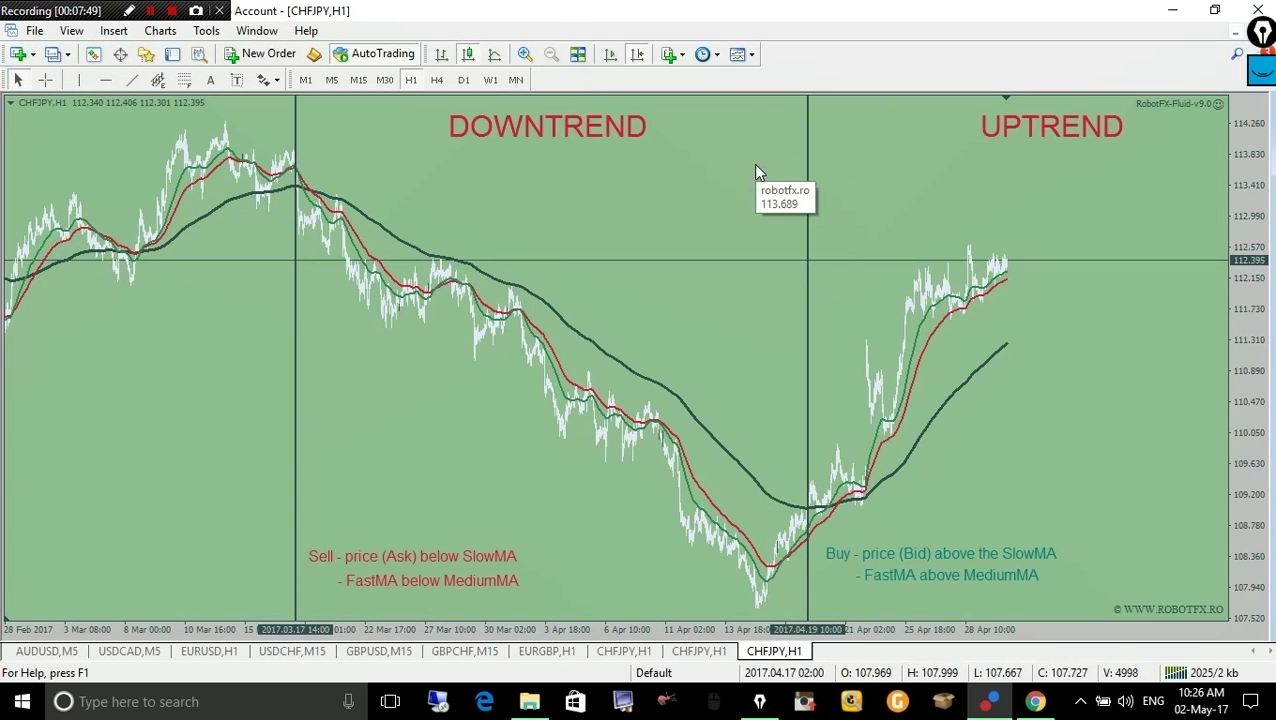
- Reopen the expert inputs and examine the TrendColorUp, TrendColorDown and TrendColorRanging settings, leaving them unchanged
key(F7)
drag(511, 400, 511, 625)
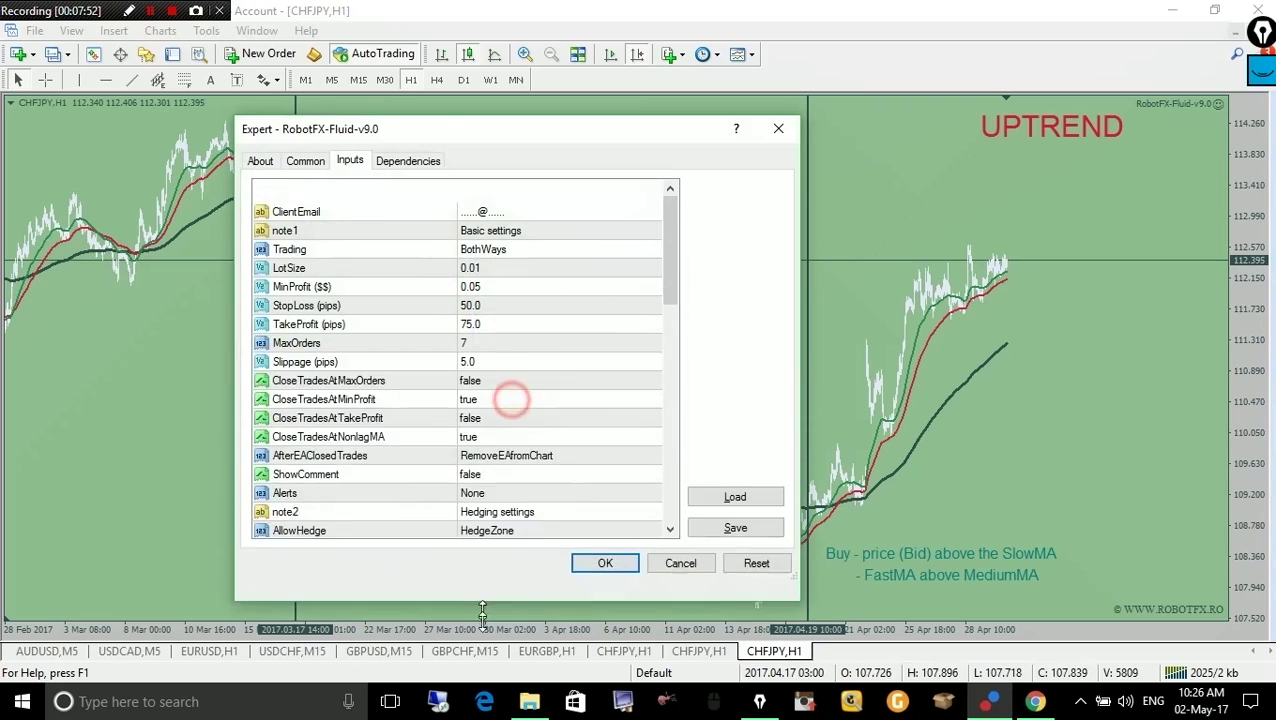
drag(668, 330, 684, 507)
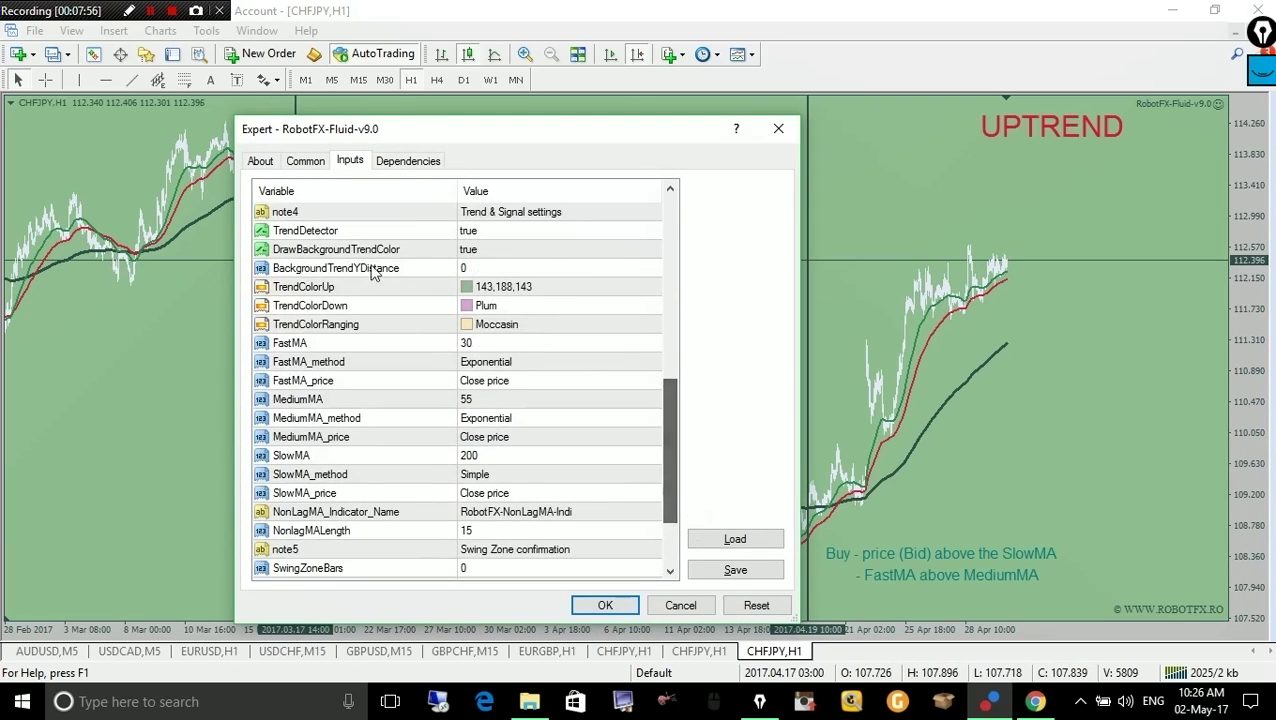
click(325, 287)
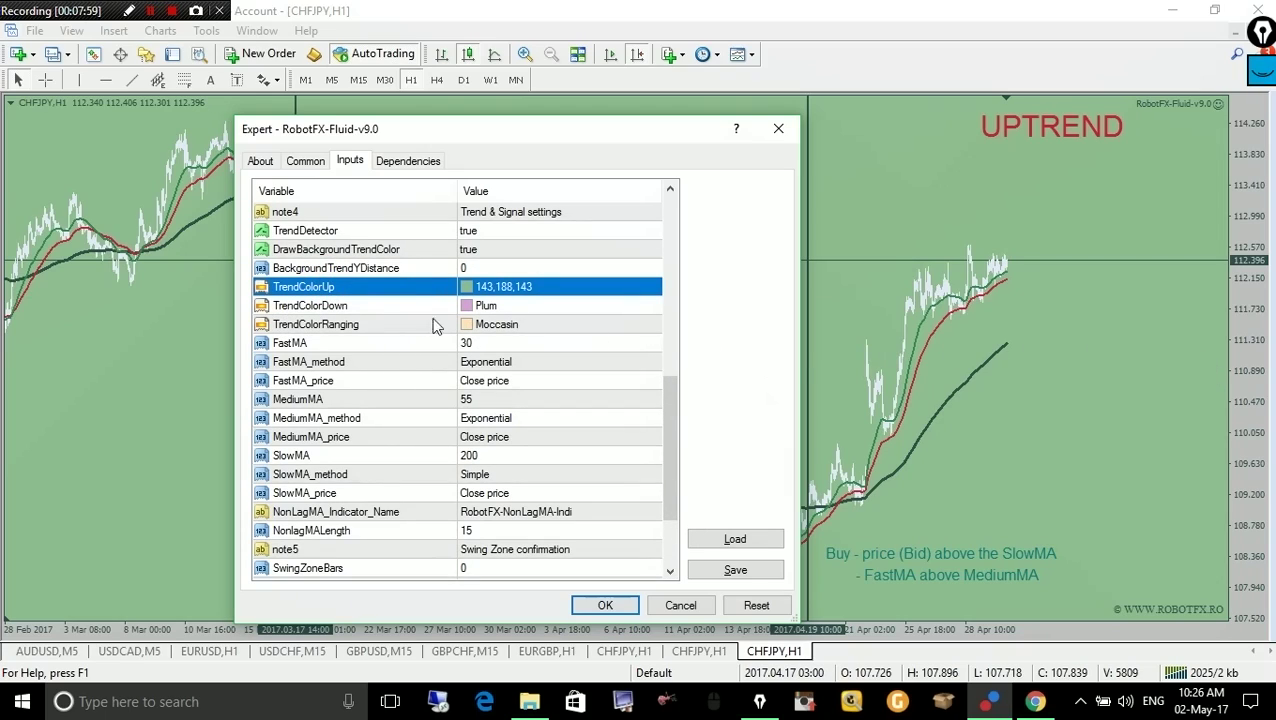
click(308, 306)
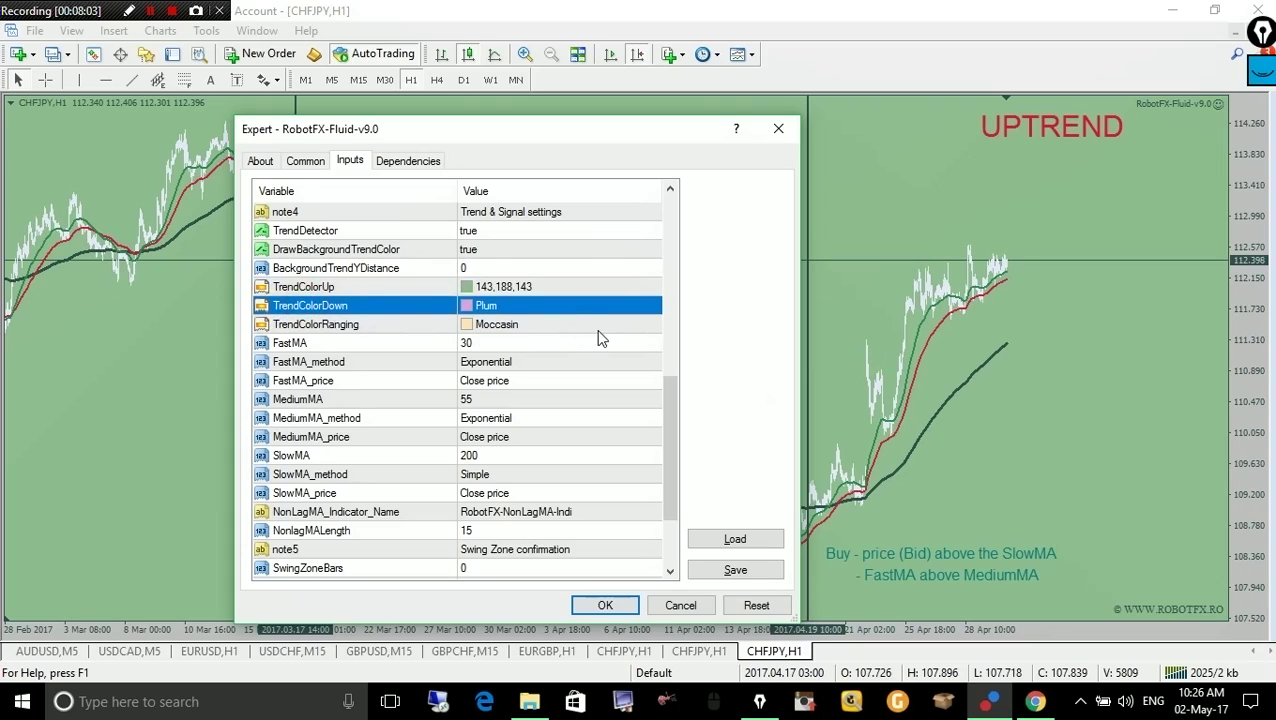
click(546, 330)
click(679, 605)
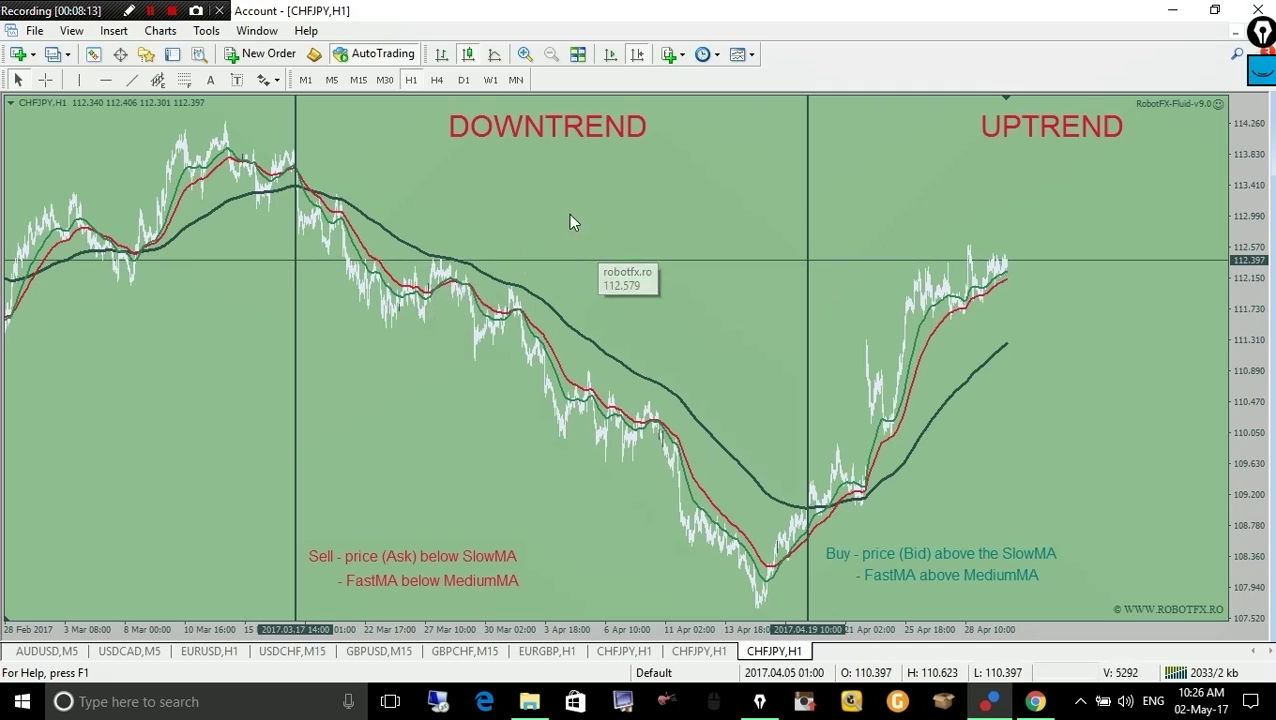
- Delete all three moving average indicators from the CHFJPY,H1 chart, from the slow MA(200) to the fast MA(30)
right_click(492, 281)
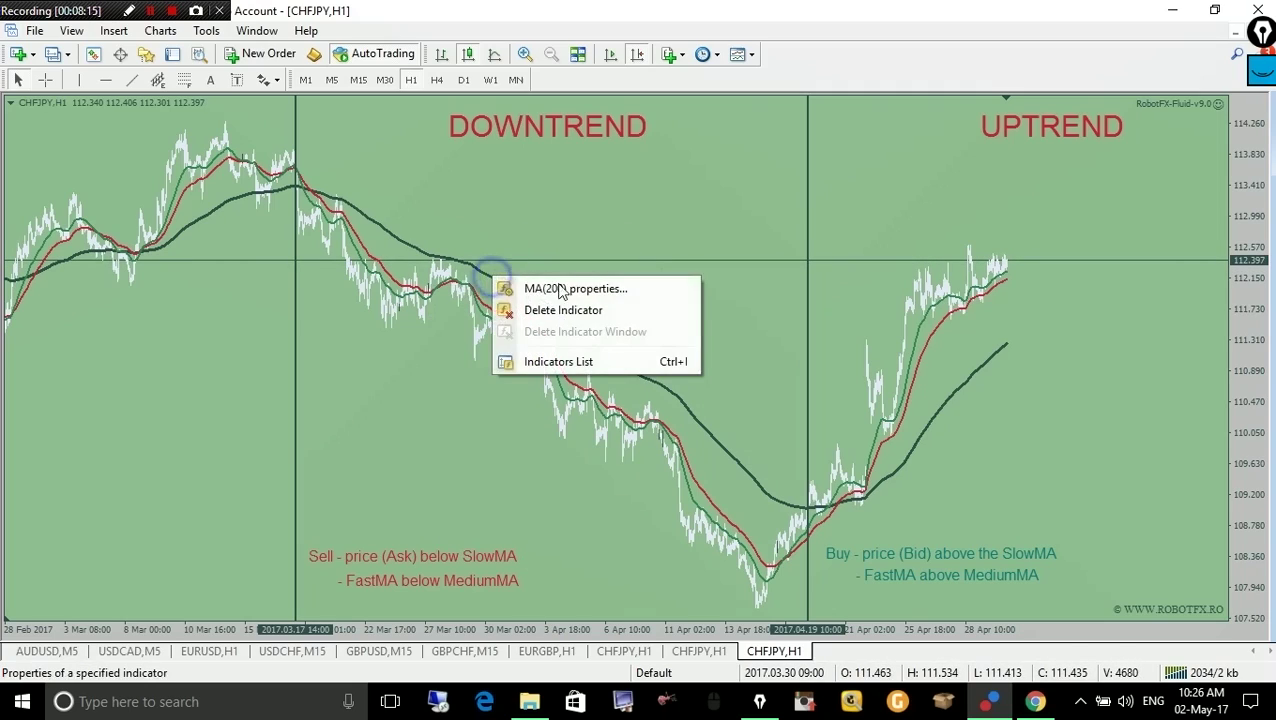
click(545, 311)
right_click(499, 310)
click(545, 343)
right_click(505, 318)
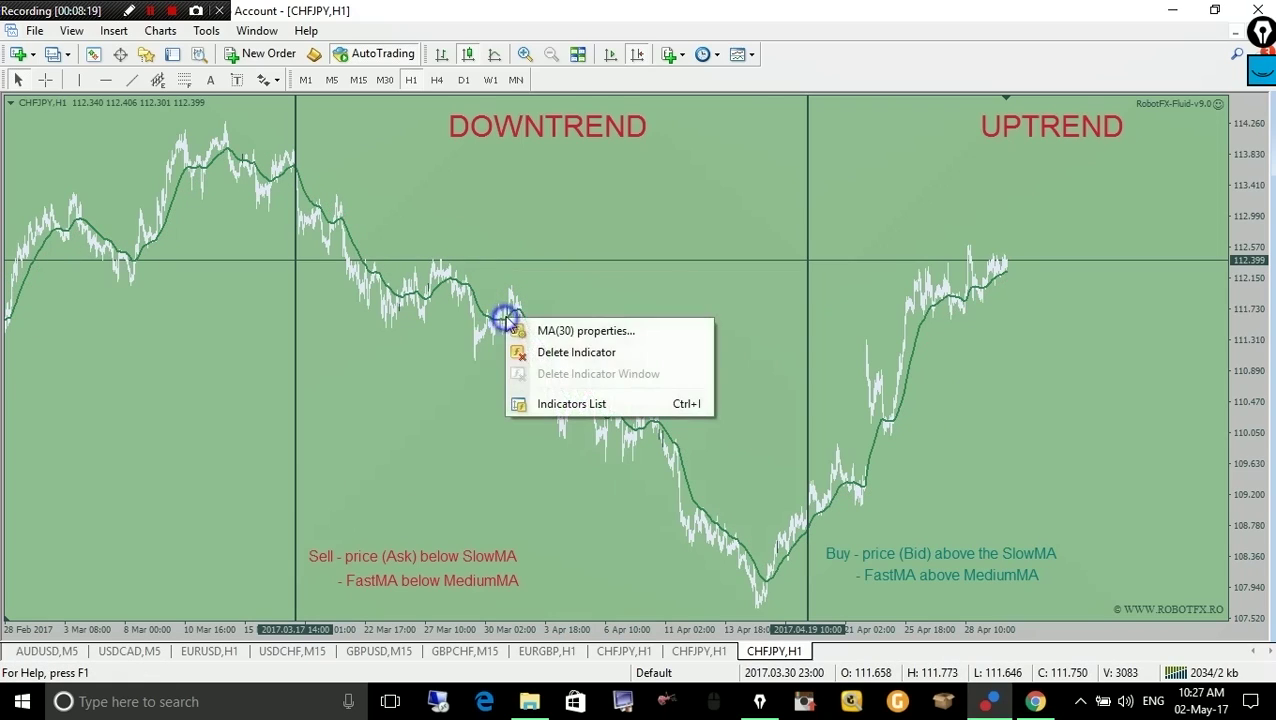
click(560, 351)
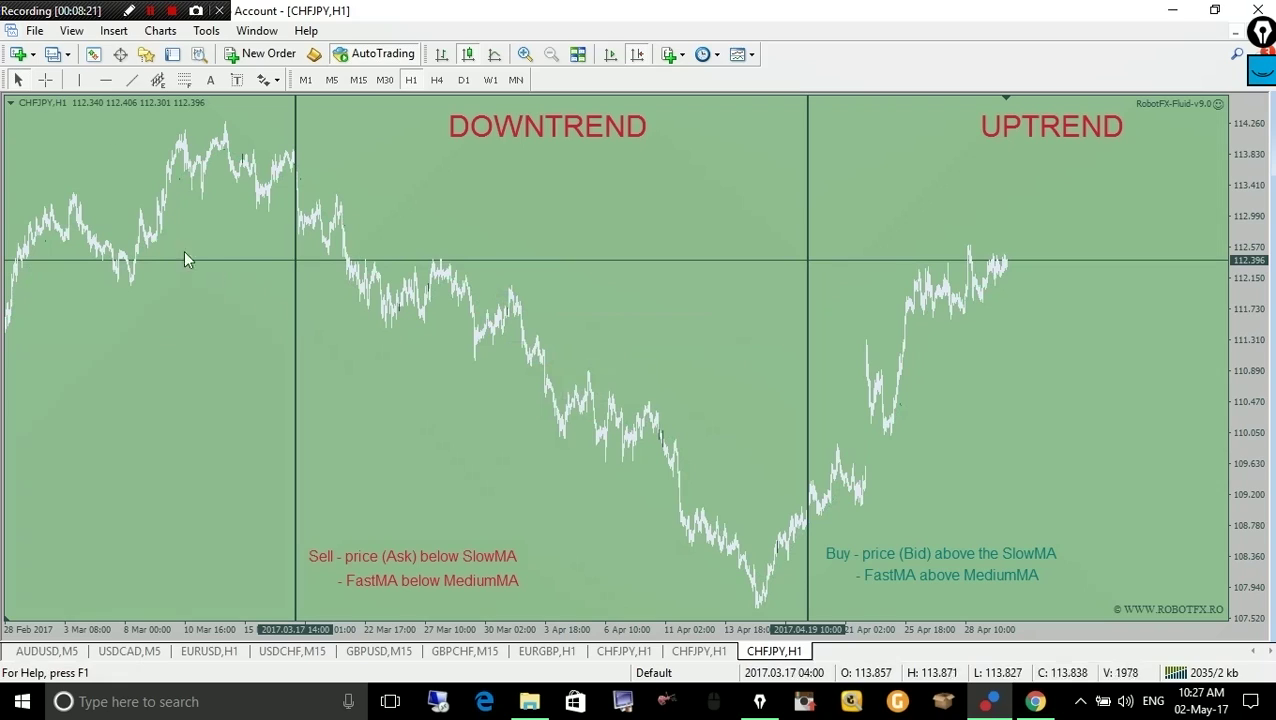
- Run the RobotFX-CleanUp script to remove the vertical lines and trend labels from the chart, and close the Navigator
click(145, 54)
scroll(165, 275, down, 3)
drag(258, 183, 257, 600)
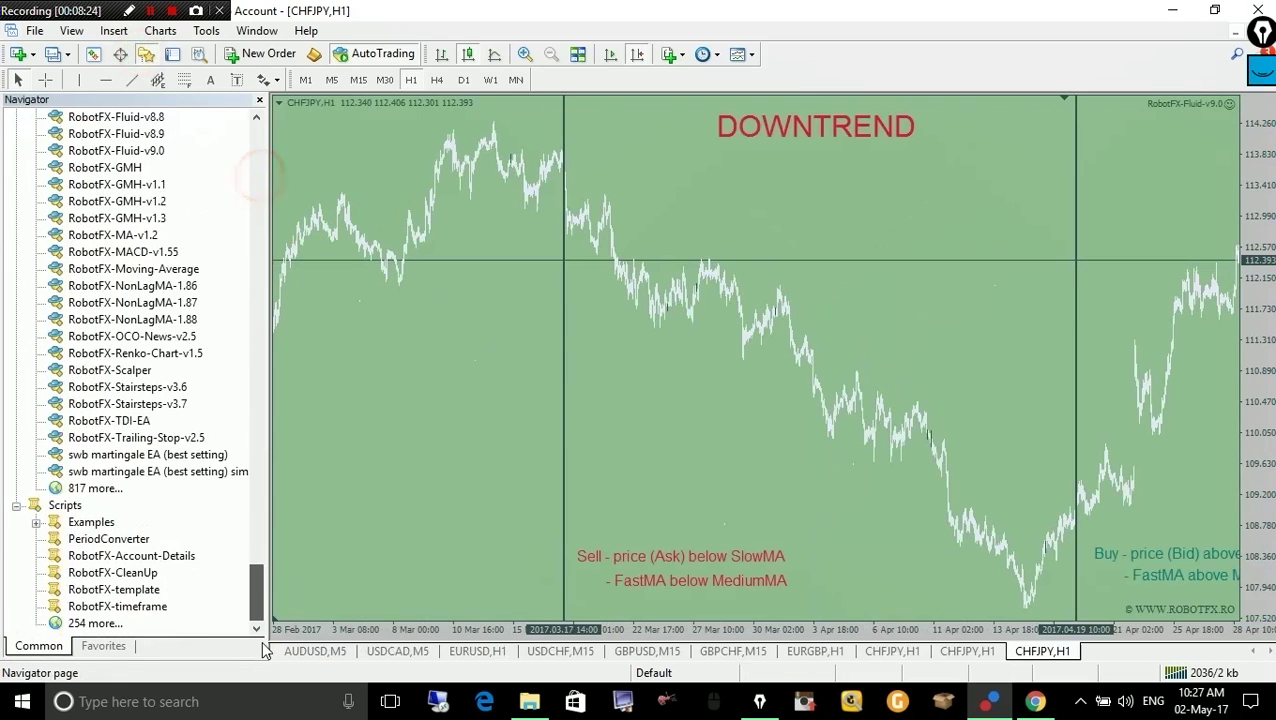
double_click(125, 556)
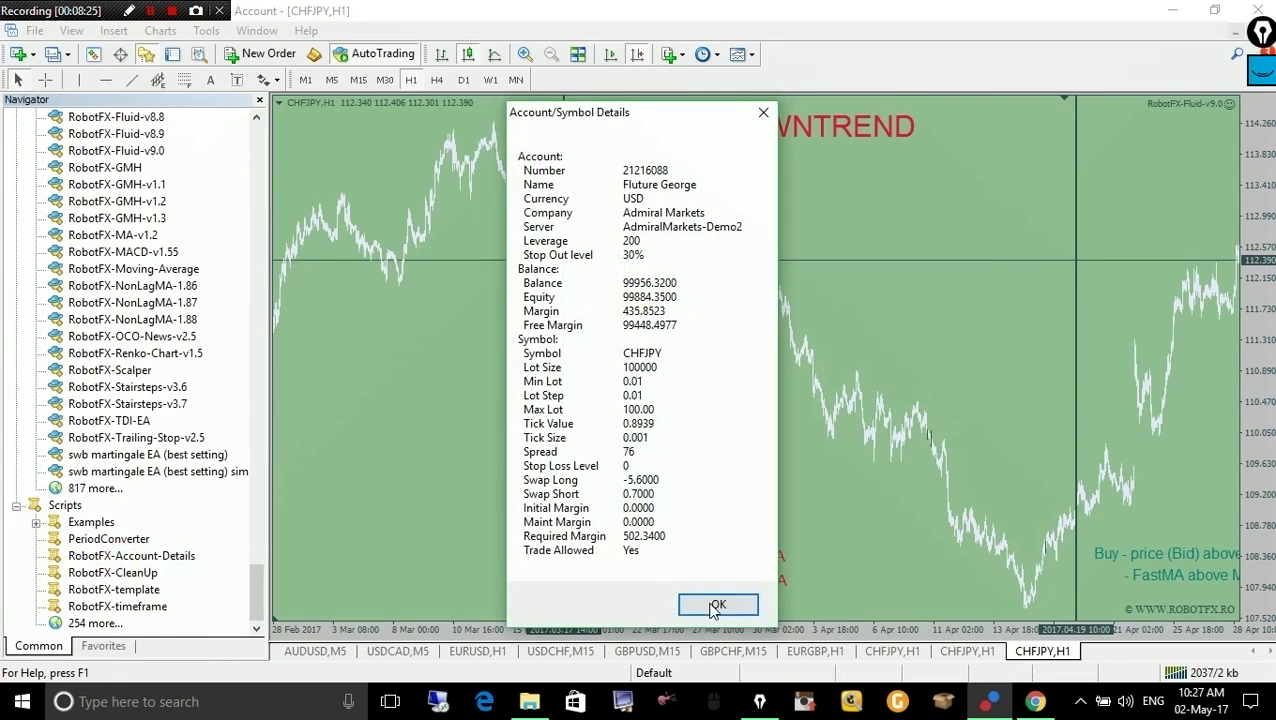
click(716, 605)
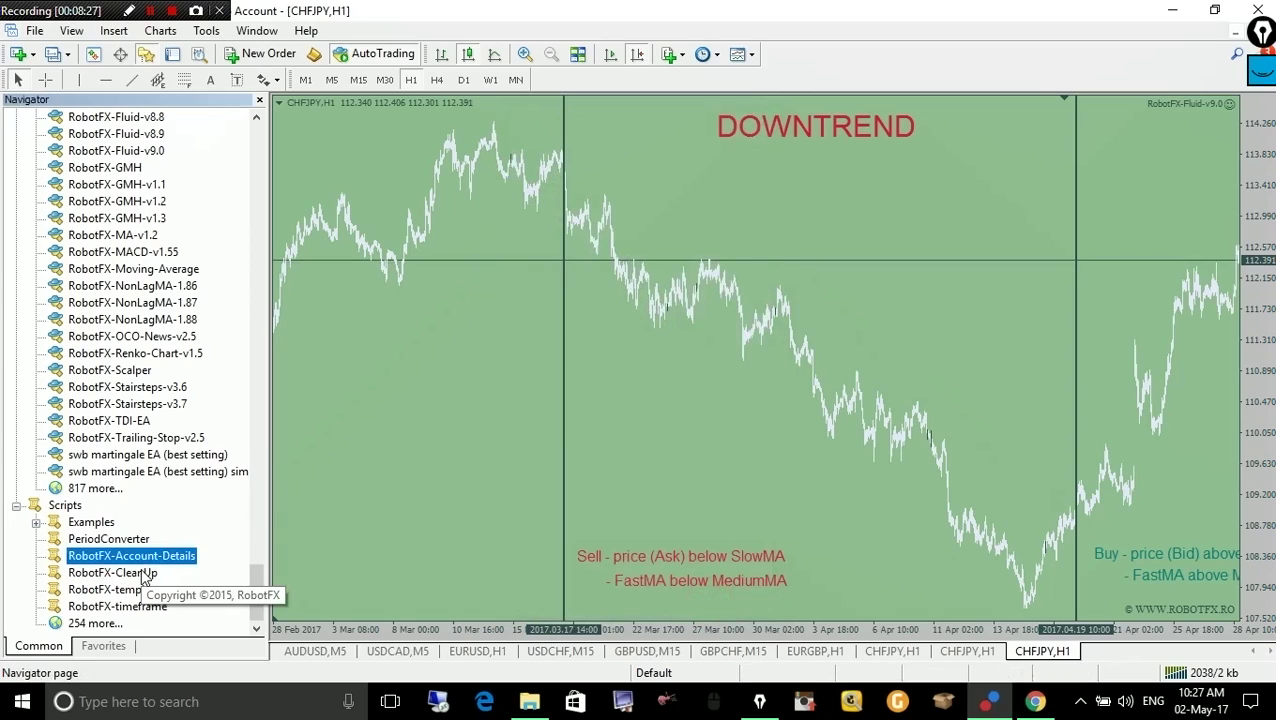
double_click(145, 578)
click(259, 100)
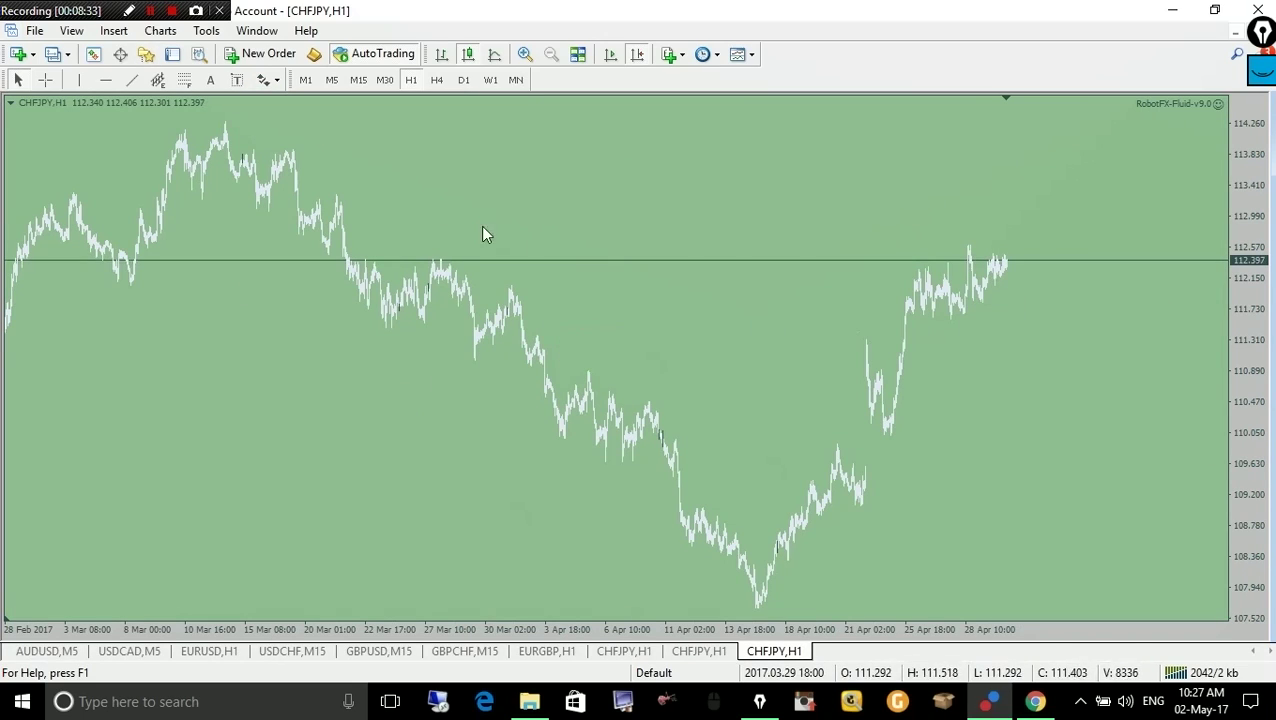
- View the chart on the H4 timeframe, turn on auto scroll to the latest bars, and return to H1
click(434, 81)
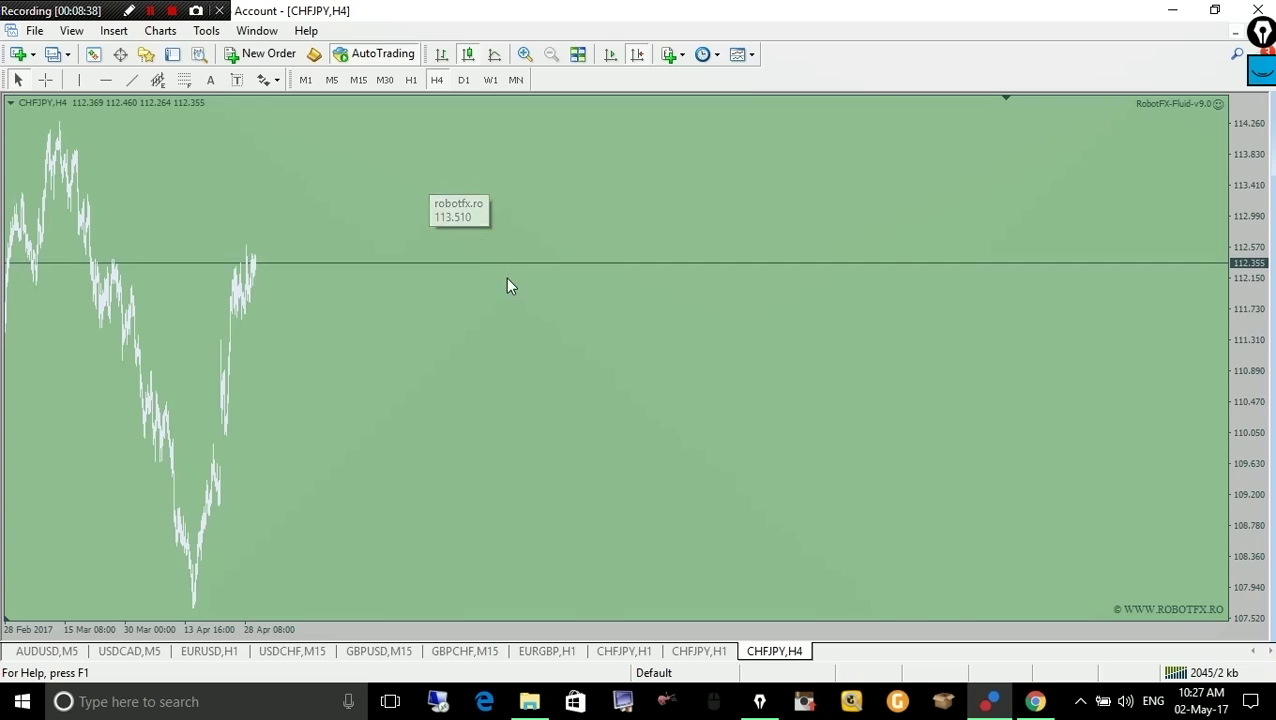
click(611, 54)
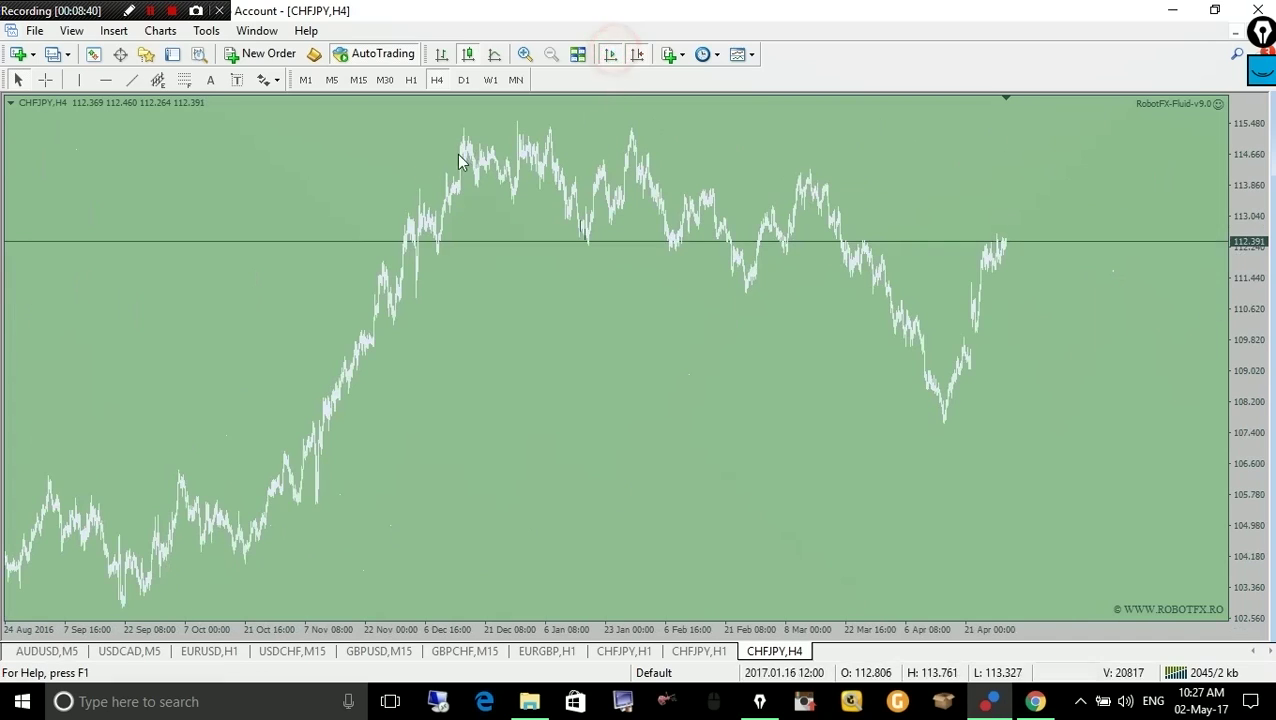
click(409, 81)
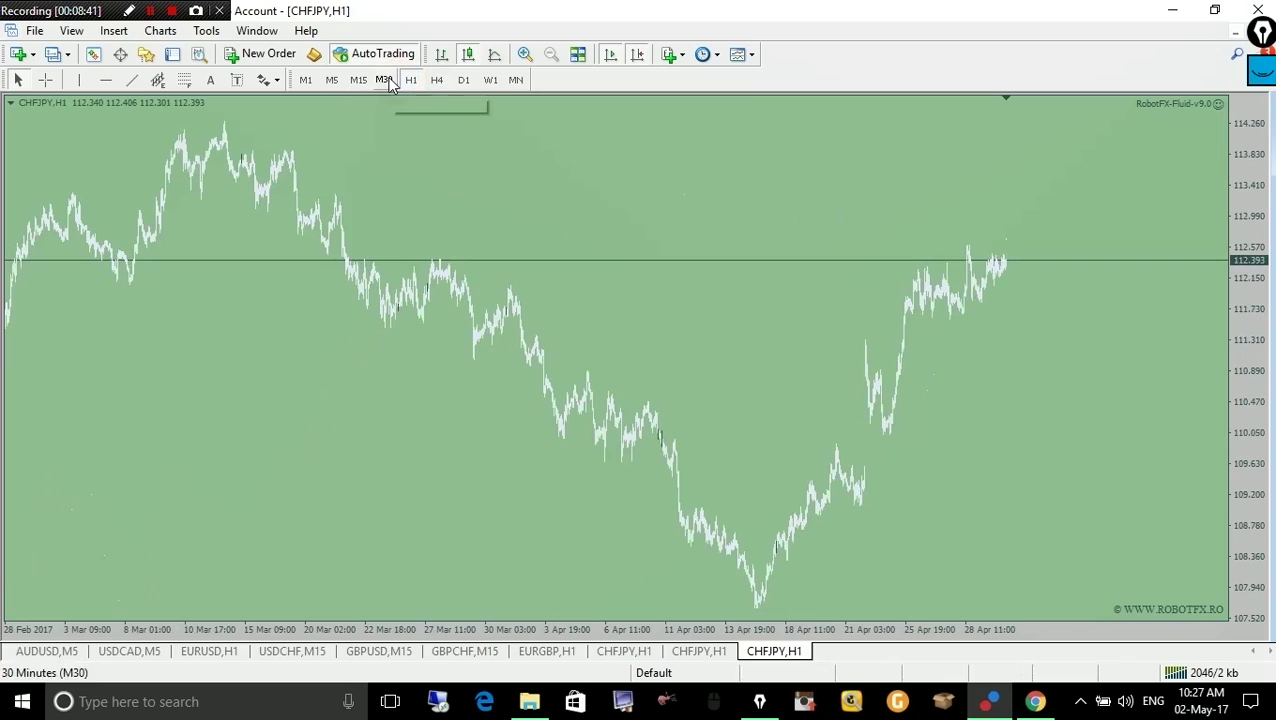
- Compare the background trend color on the M30, M15, M5, M1, weekly and monthly timeframes, and return to H1
click(384, 80)
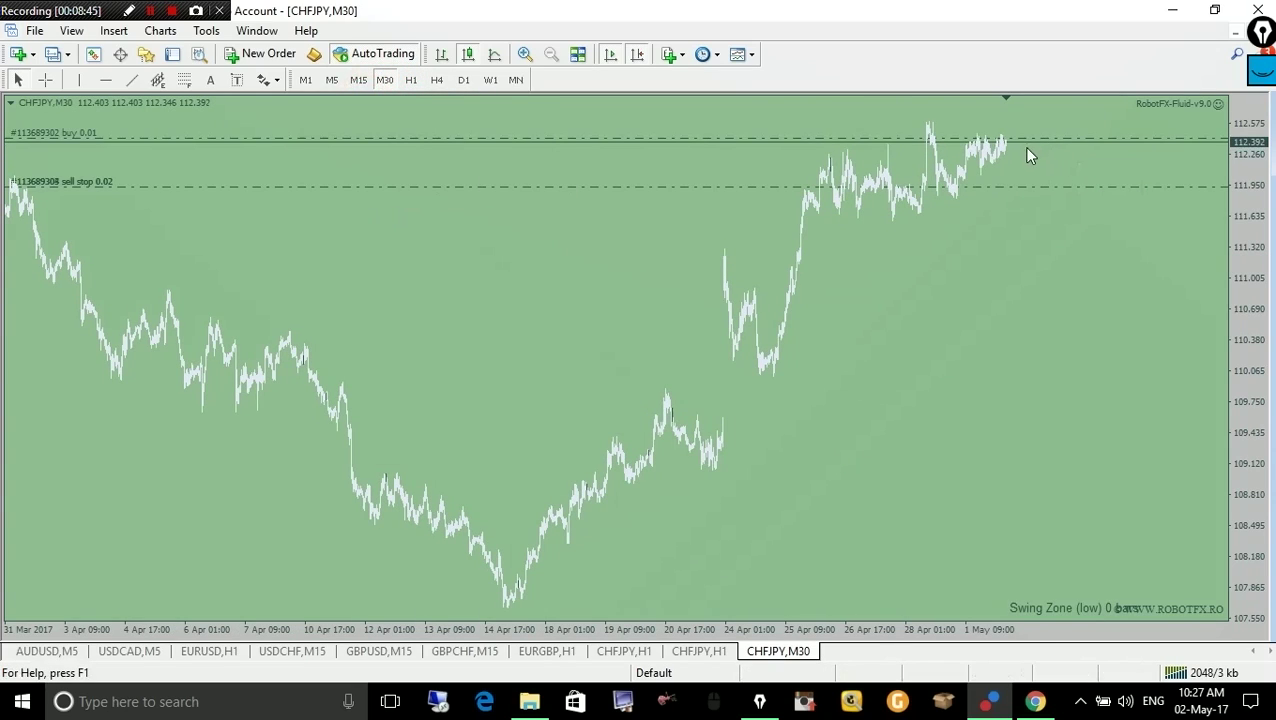
click(358, 80)
click(331, 80)
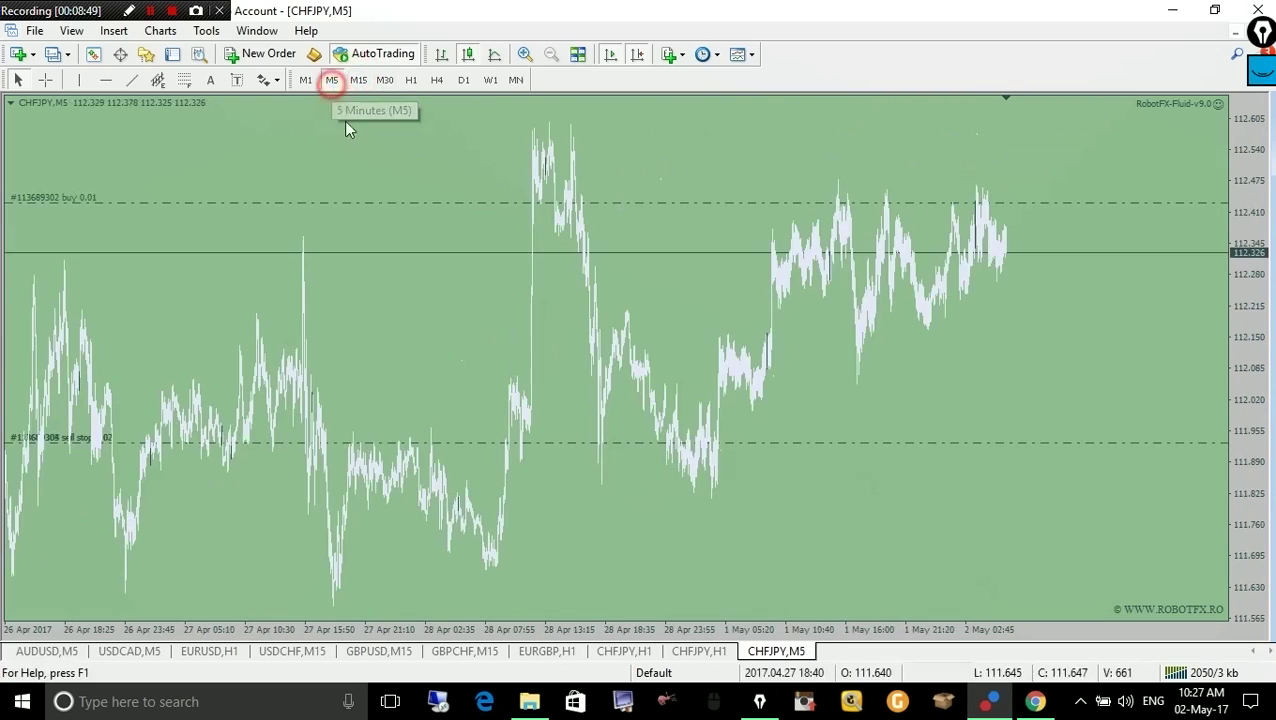
click(304, 80)
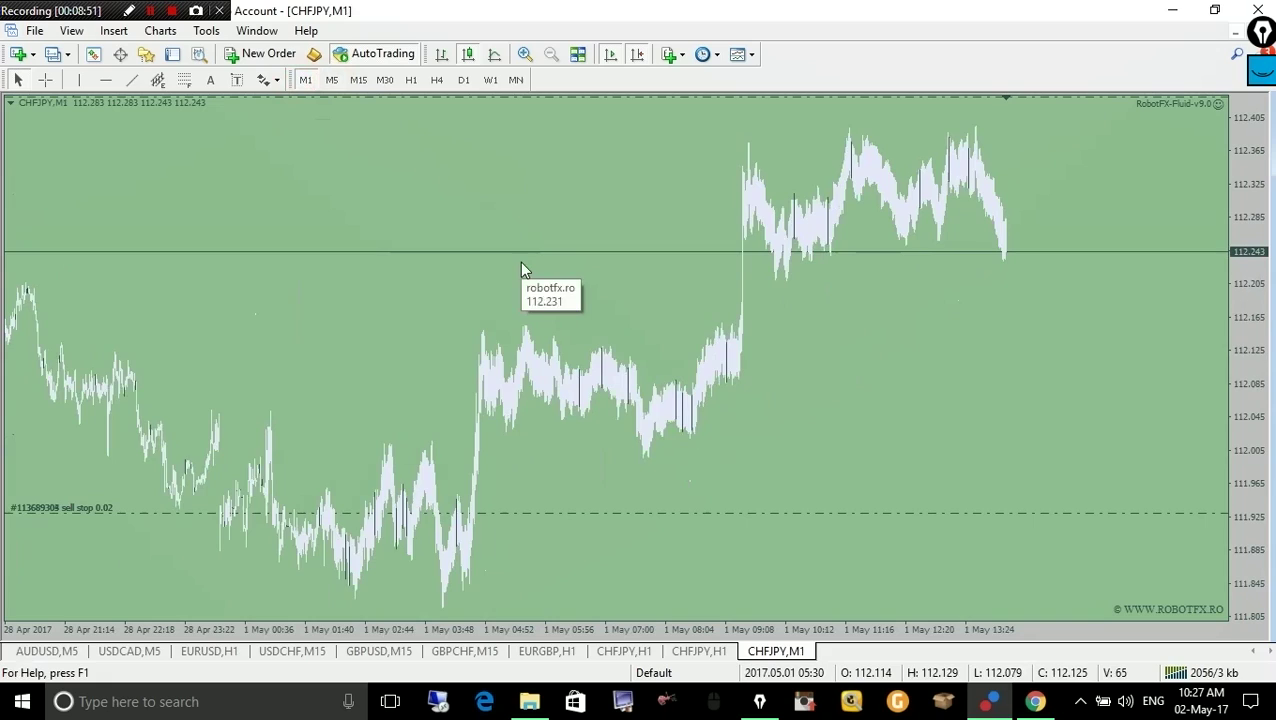
click(484, 82)
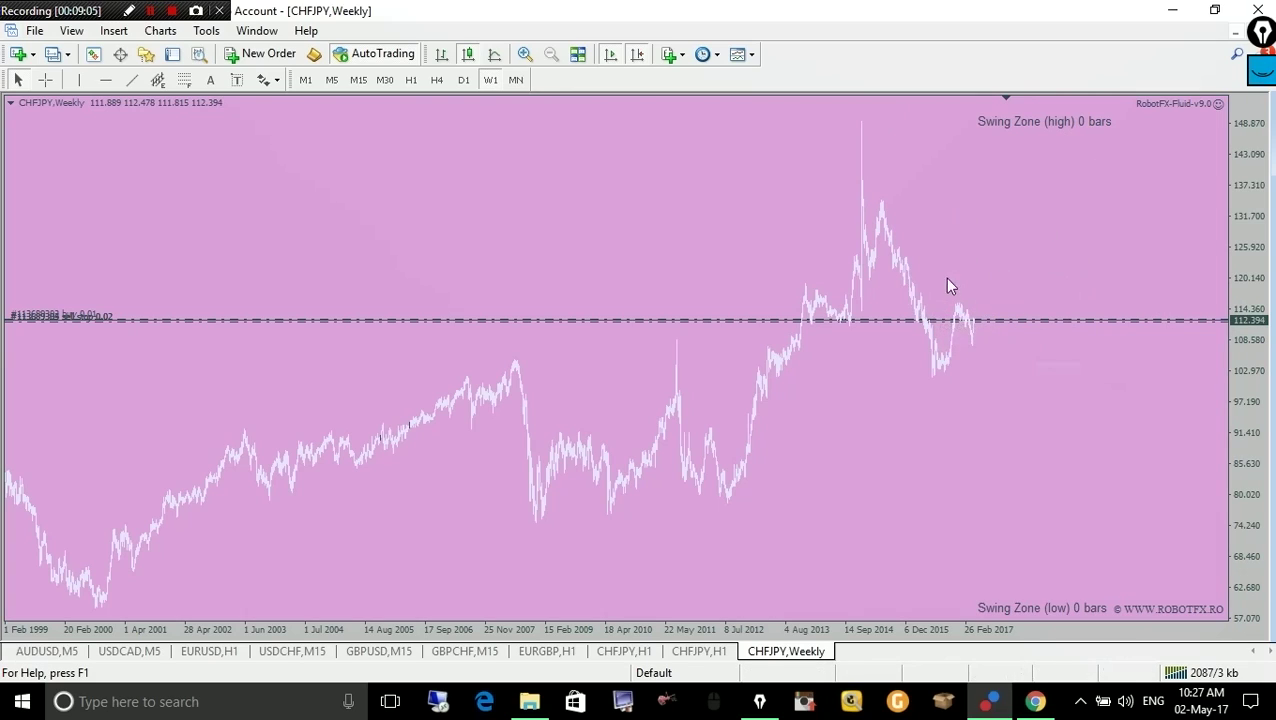
click(515, 80)
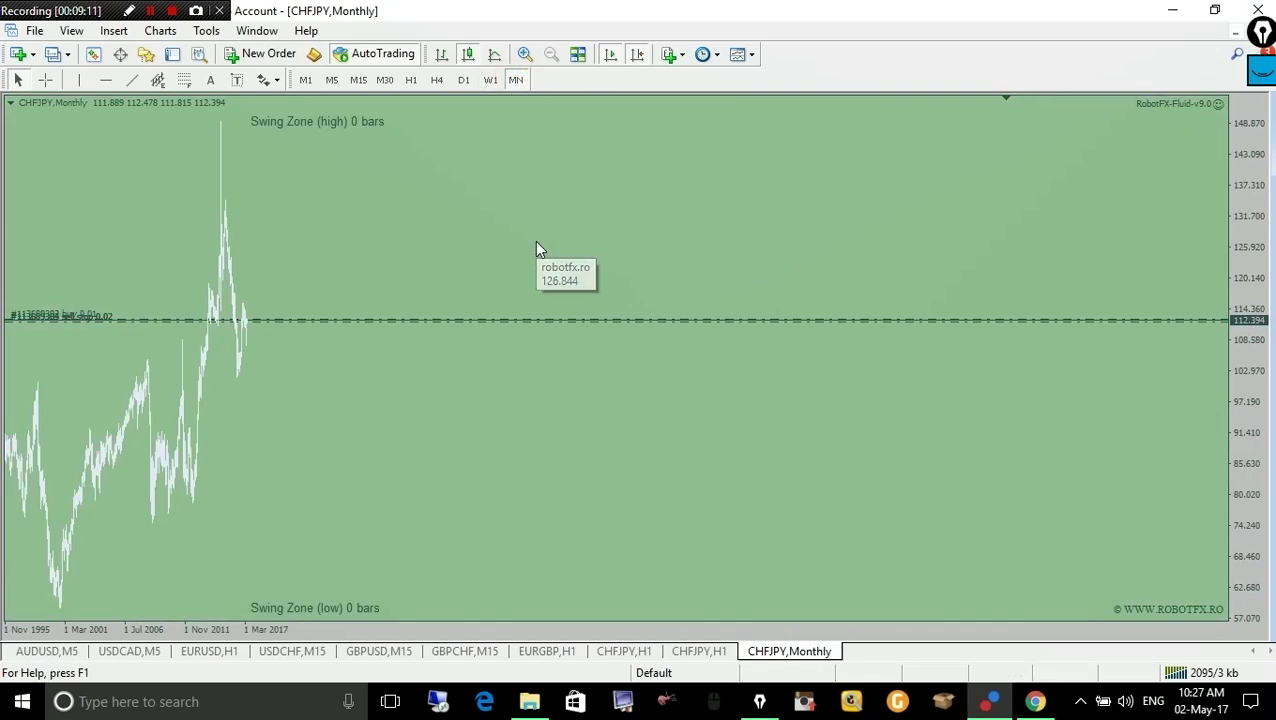
click(402, 82)
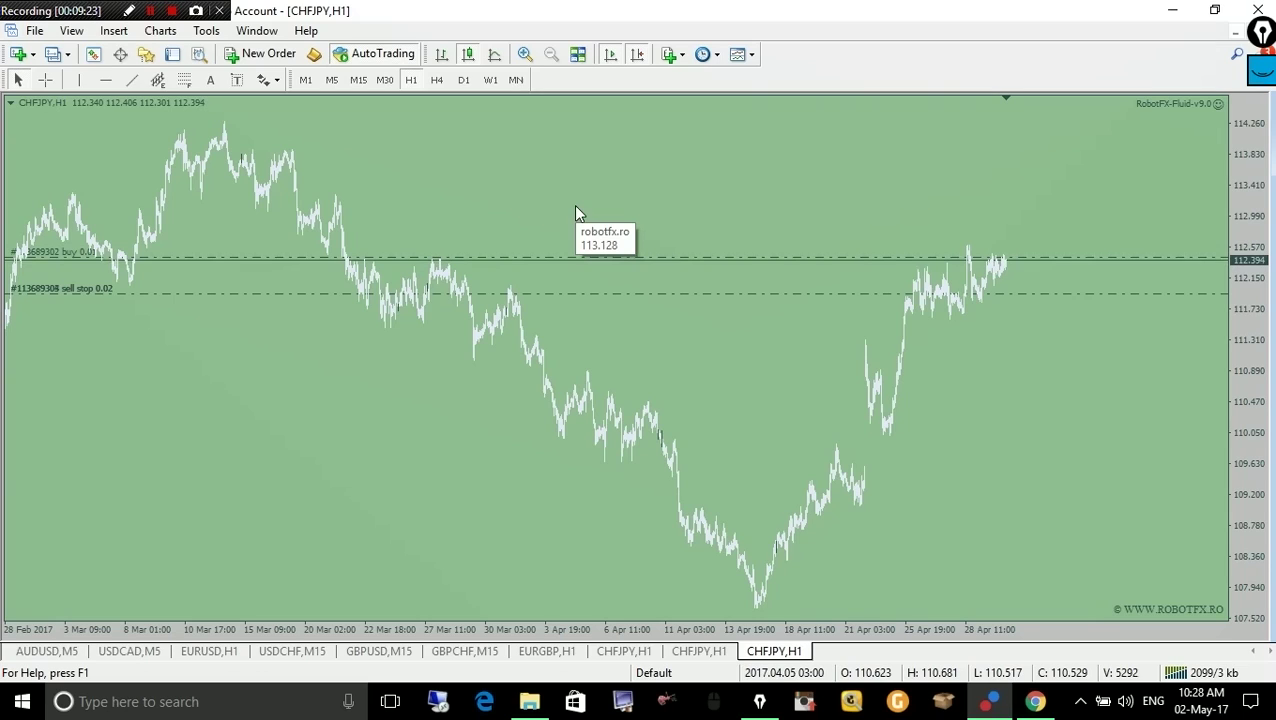
- Reopen the expert inputs and examine the FastMA, MediumMA and SlowMA periods
key(F7)
drag(670, 240, 678, 448)
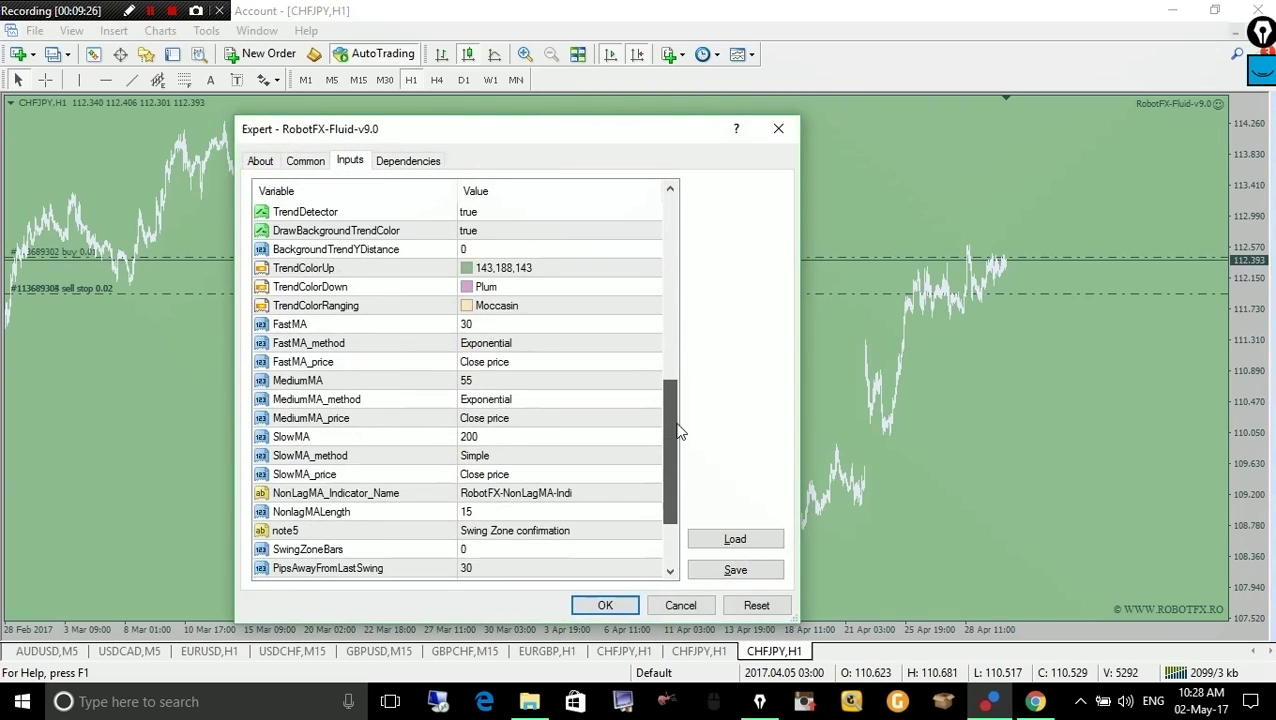
click(670, 189)
click(498, 343)
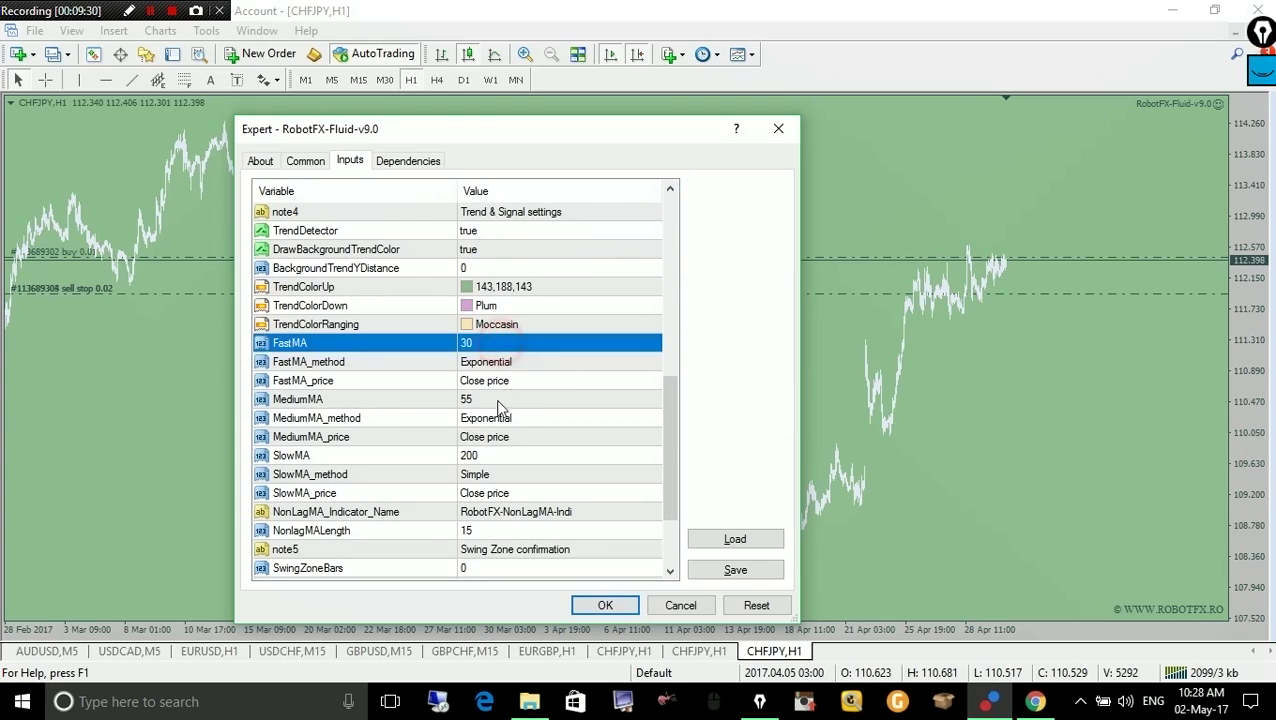
click(492, 400)
click(490, 457)
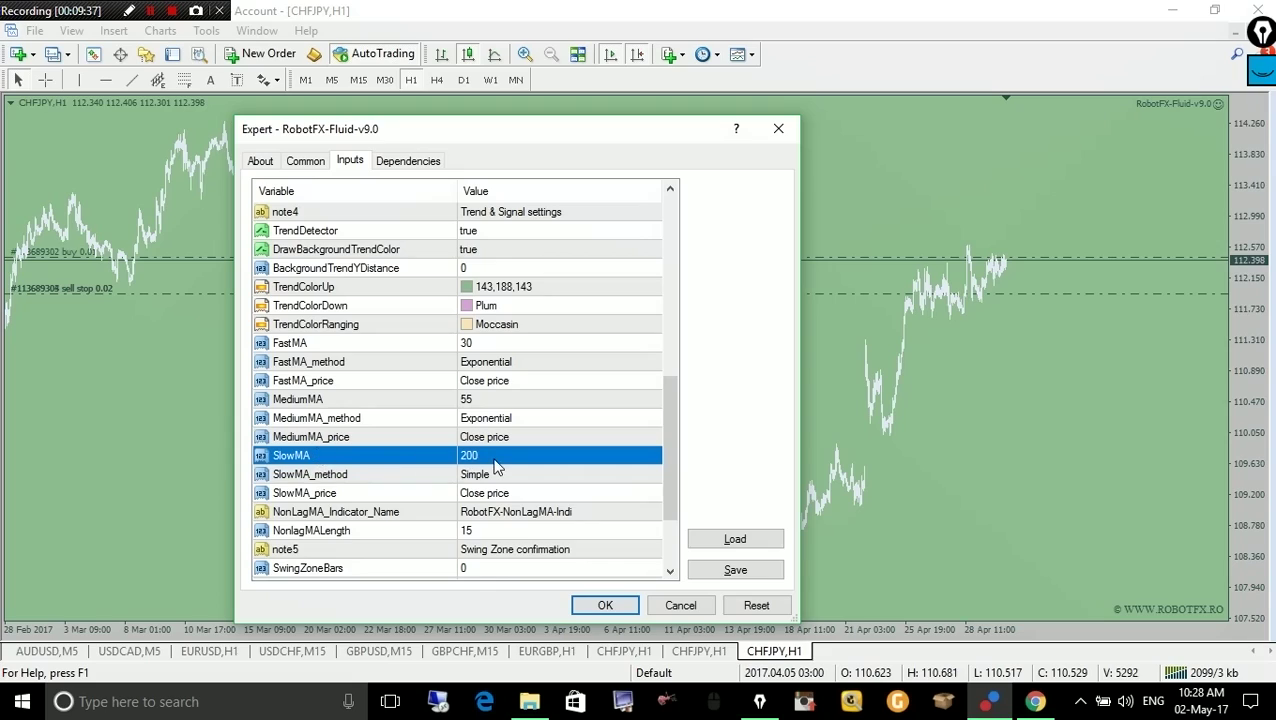
- Examine the period, method and applied-price options of the FastMA, MediumMA and SlowMA inputs
click(333, 403)
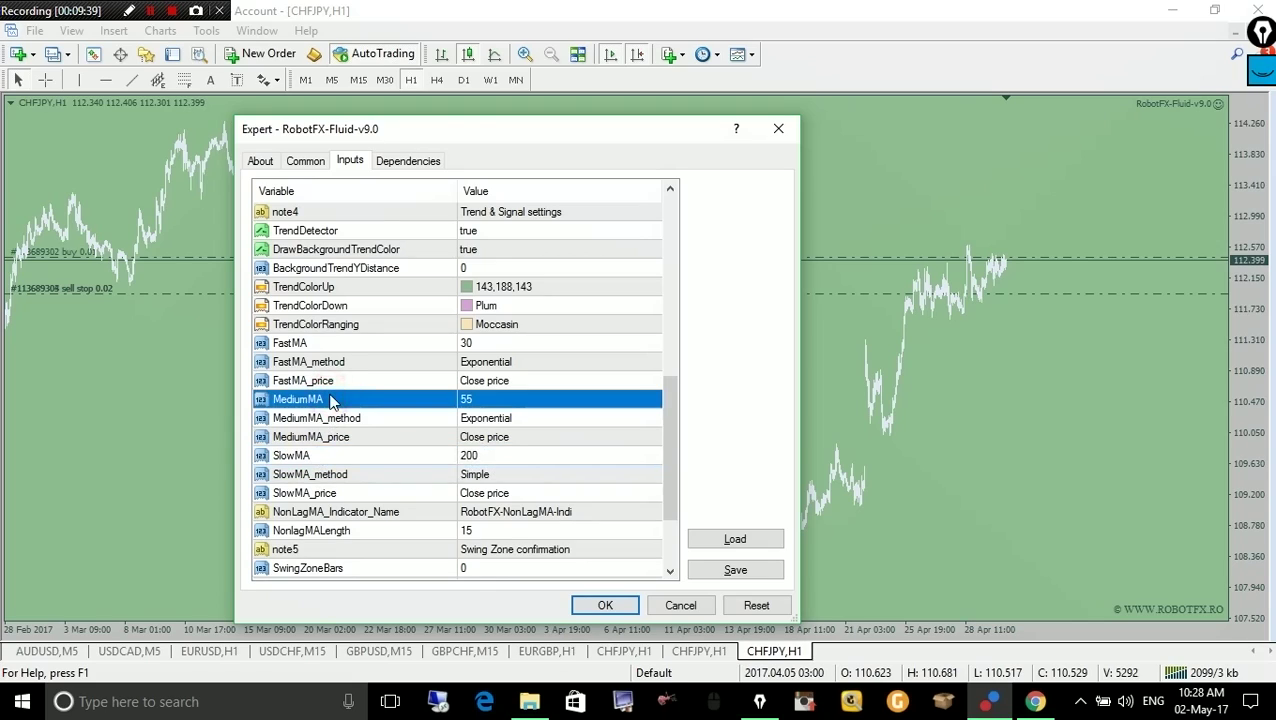
click(409, 345)
click(490, 363)
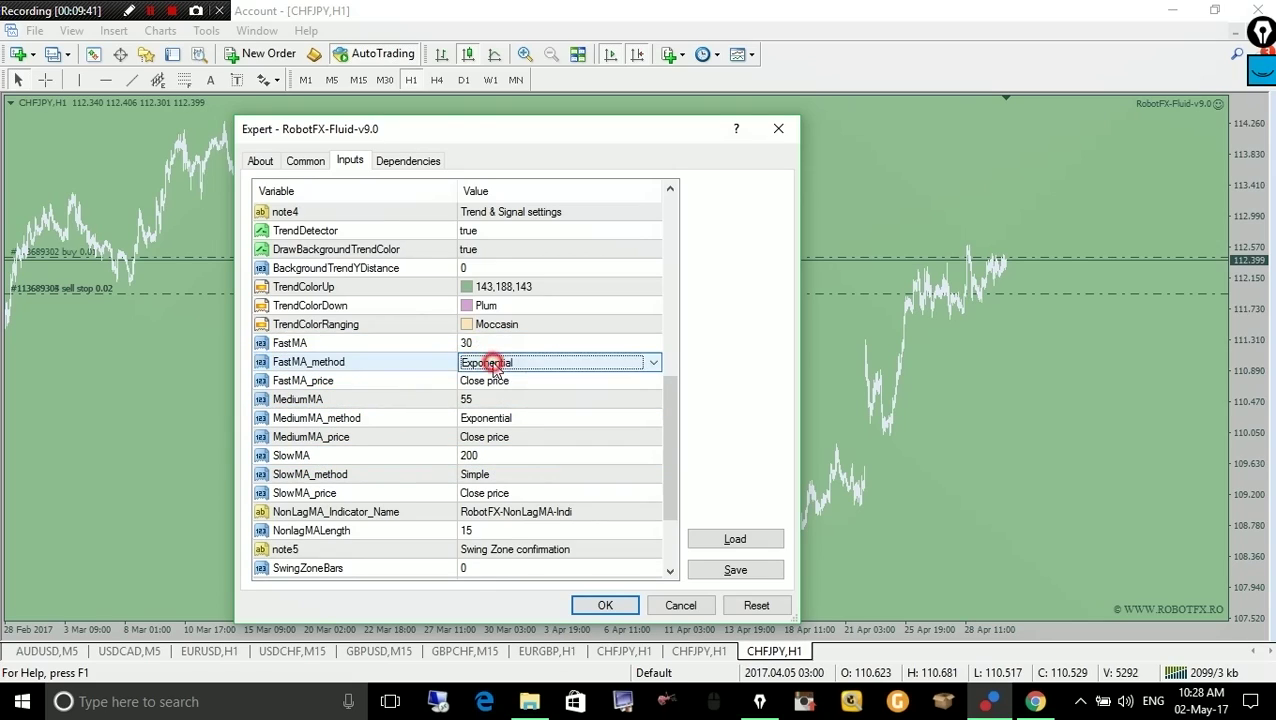
click(494, 365)
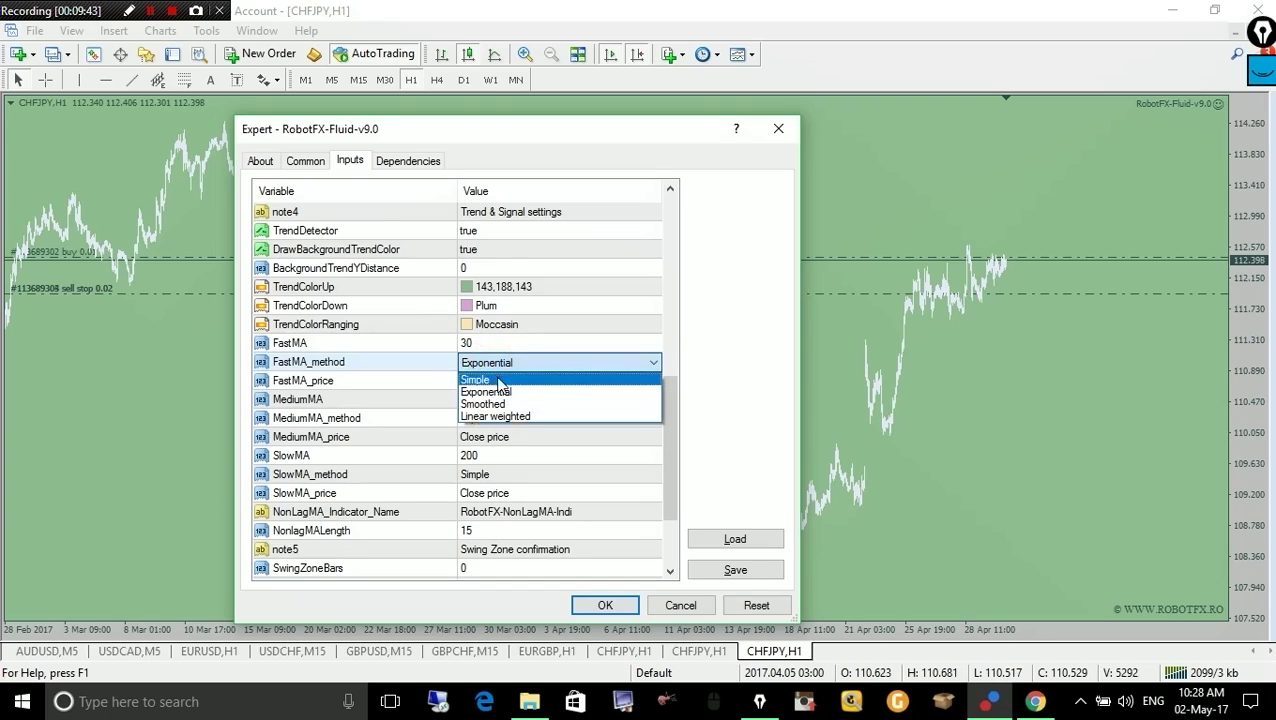
click(305, 410)
click(539, 343)
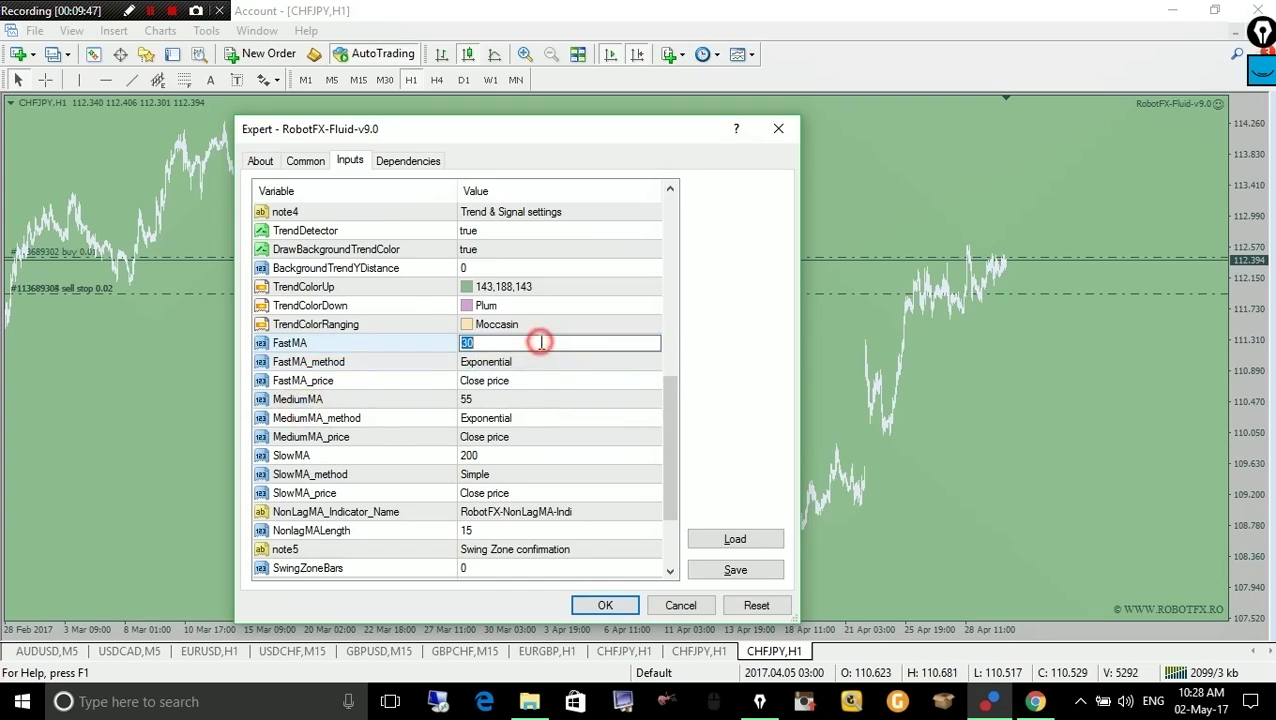
click(490, 384)
click(490, 384)
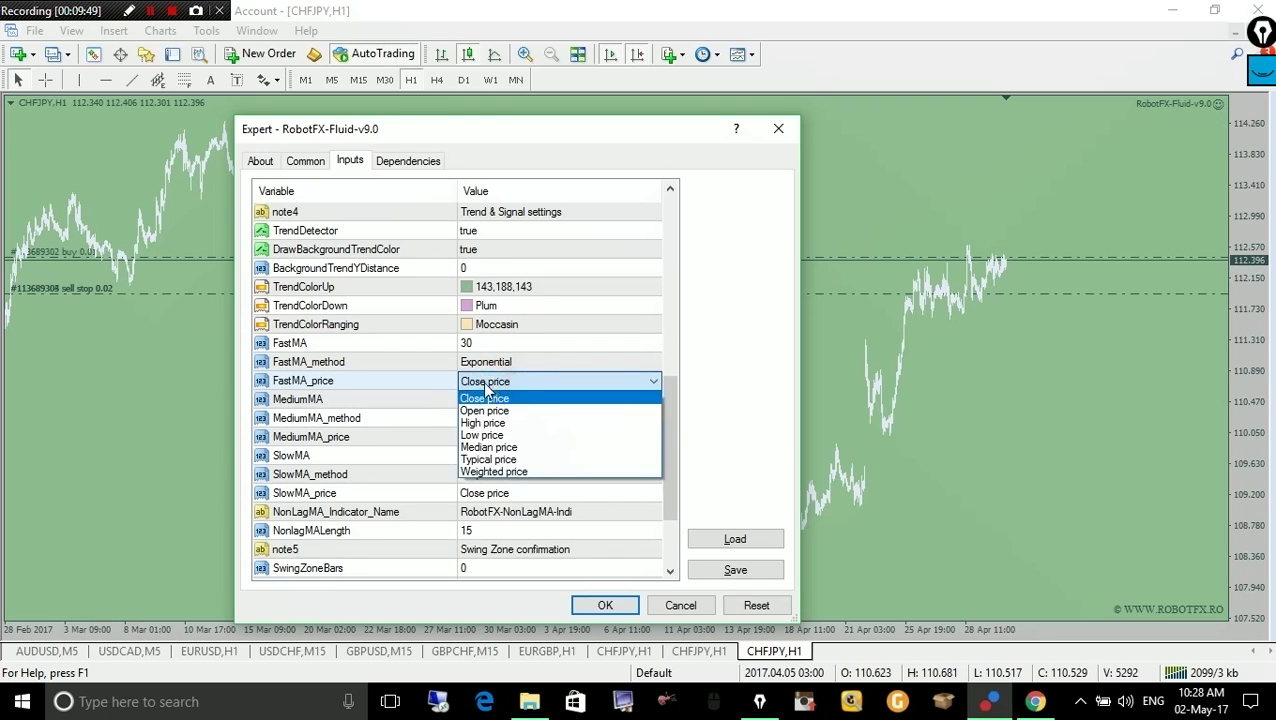
click(361, 382)
click(407, 460)
- Look through the remaining trend and signal inputs and DrawBackgroundTrendColor, and close the expert settings without changes
drag(672, 445, 687, 489)
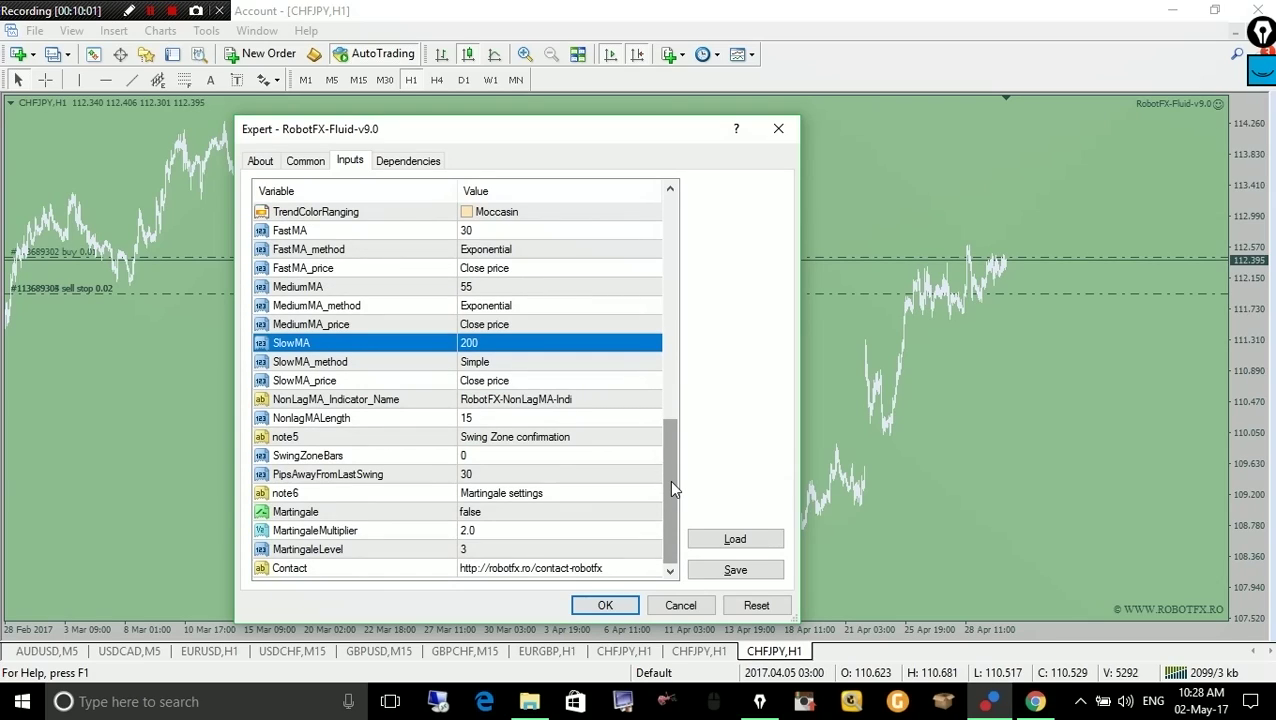
drag(669, 479, 683, 444)
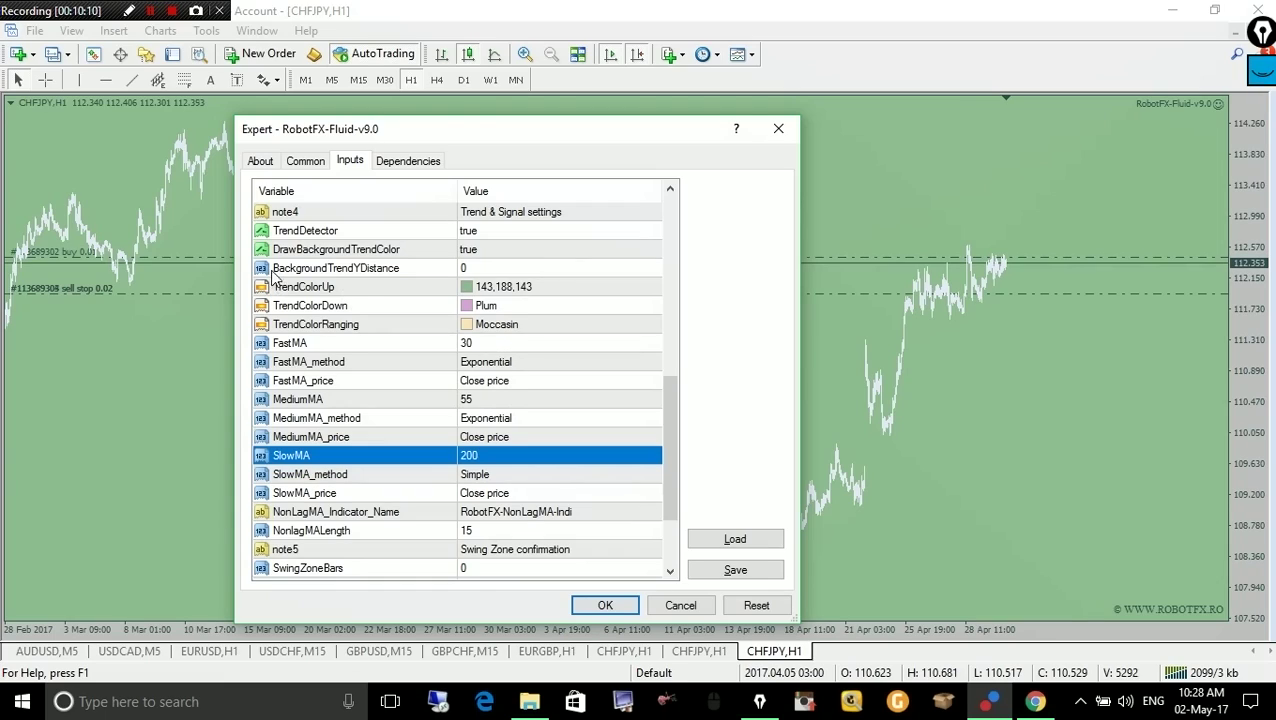
click(300, 252)
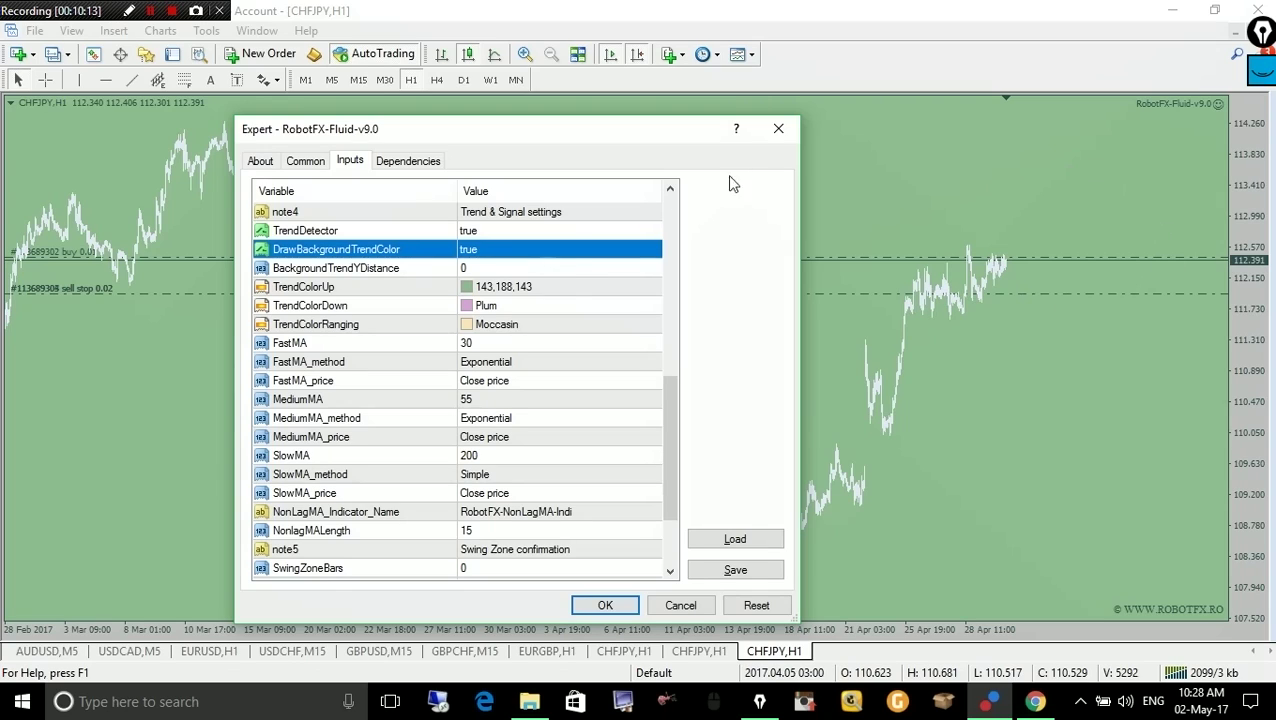
click(683, 608)
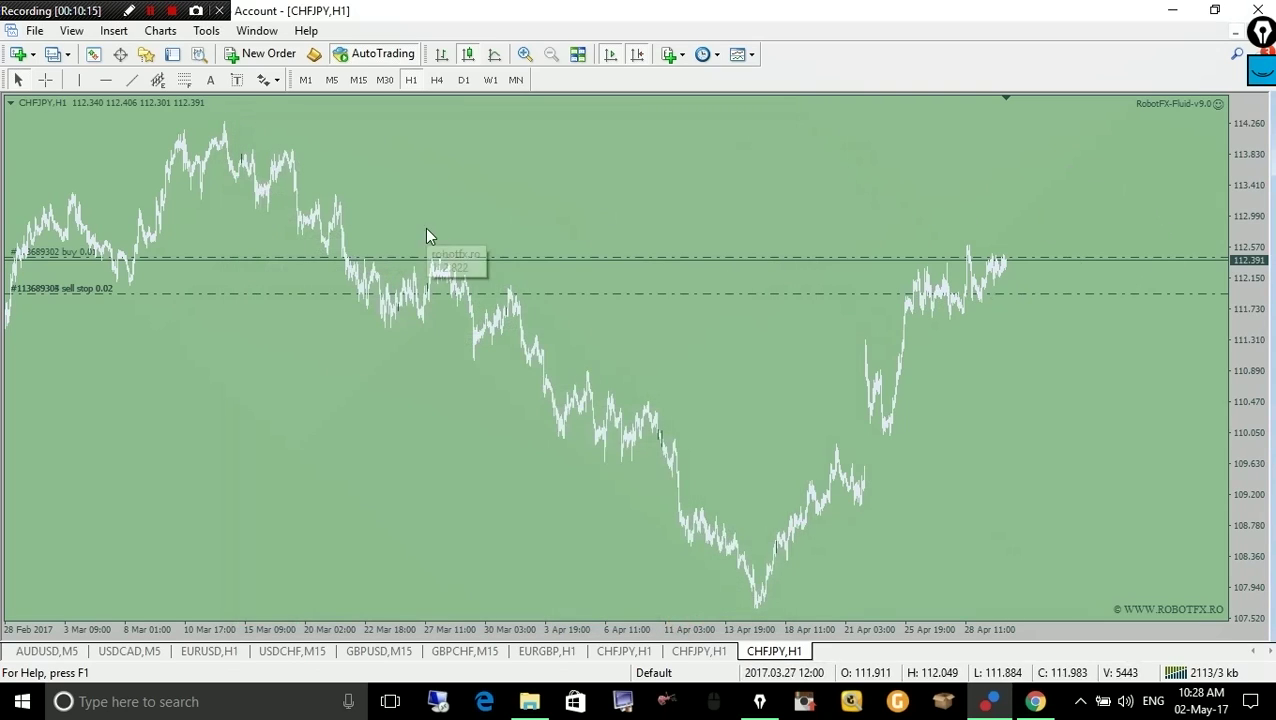
click(987, 164)
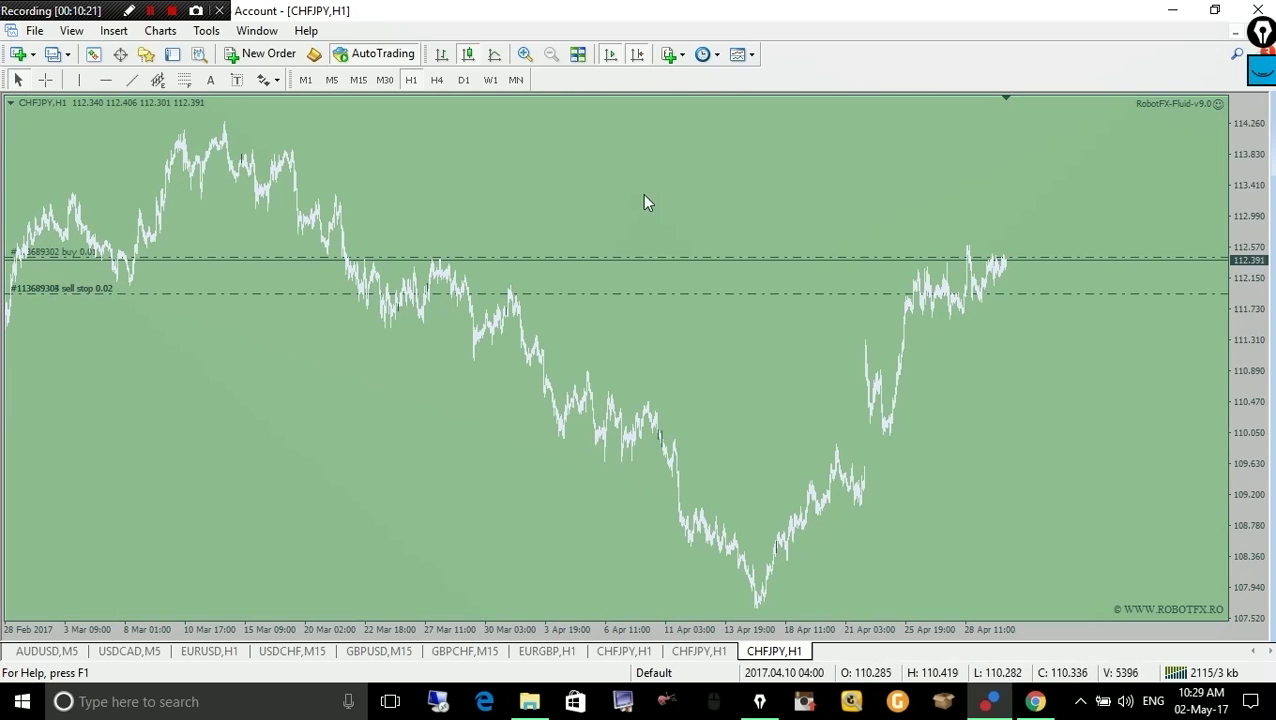
- Set the expert's BackgroundTrendYDistance input to 550, apply it, and inspect the colored band on the chart
key(F7)
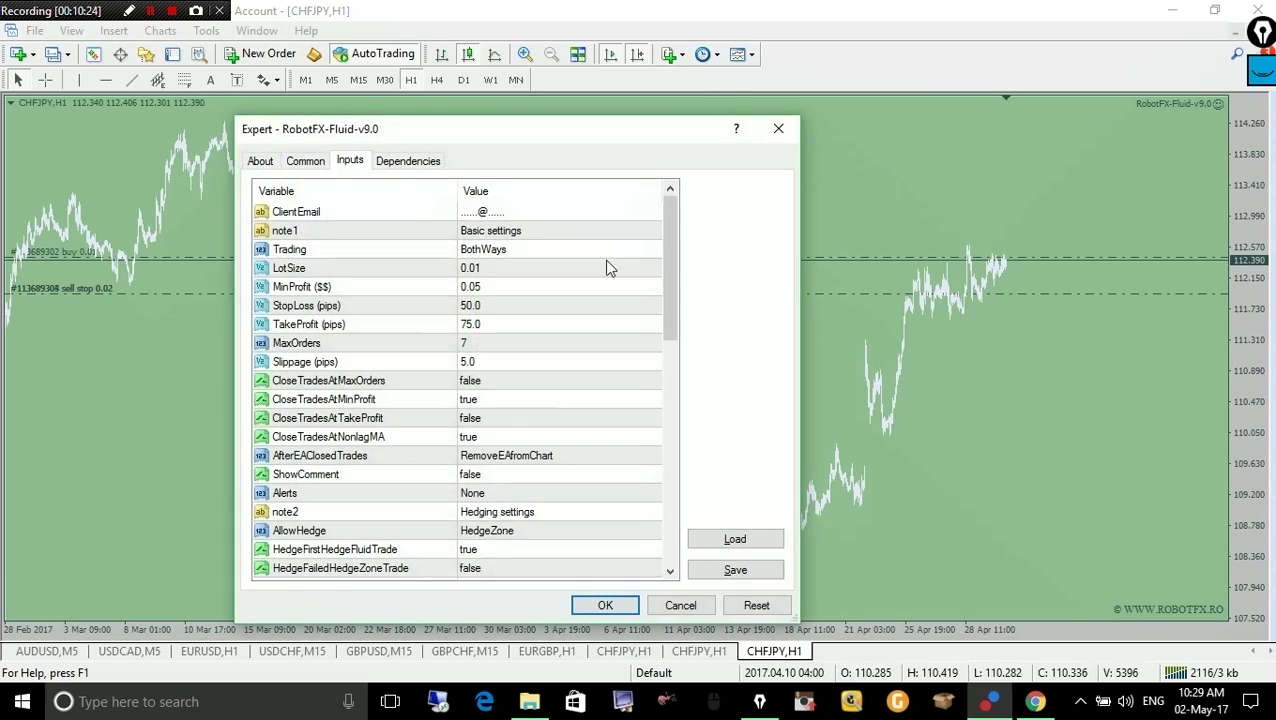
drag(673, 282, 675, 408)
click(518, 418)
click(518, 418)
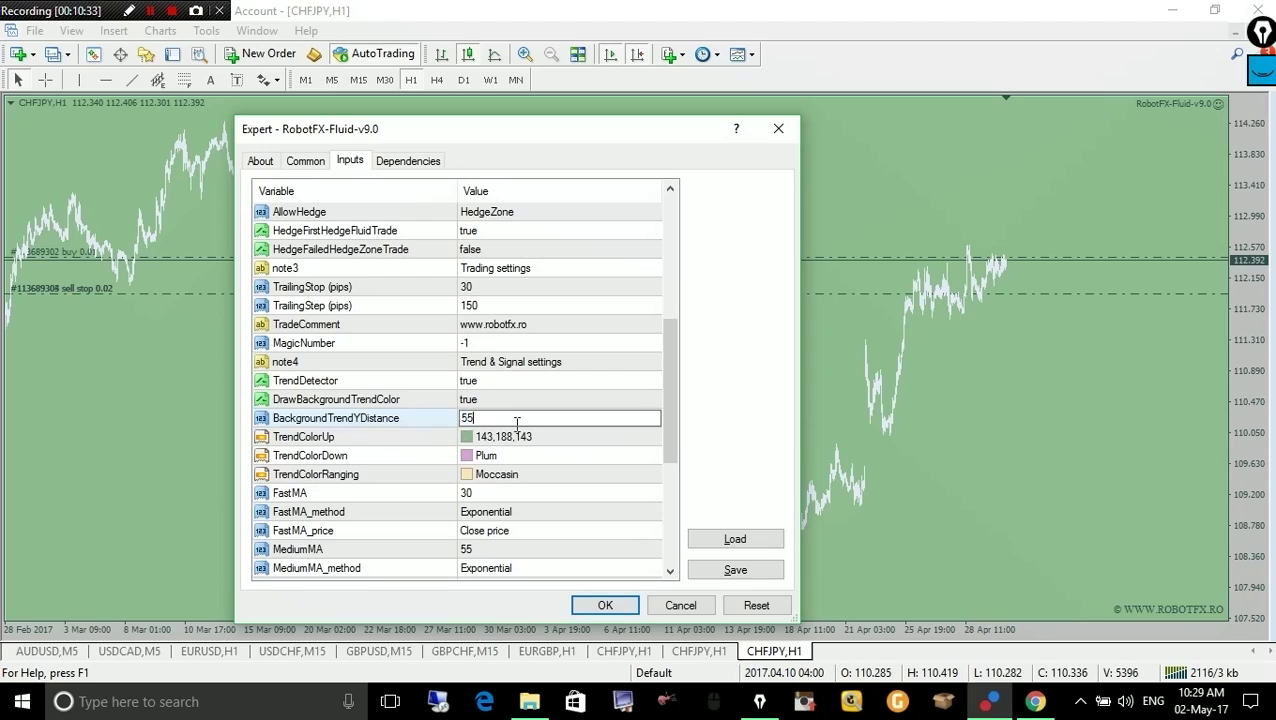
click(600, 605)
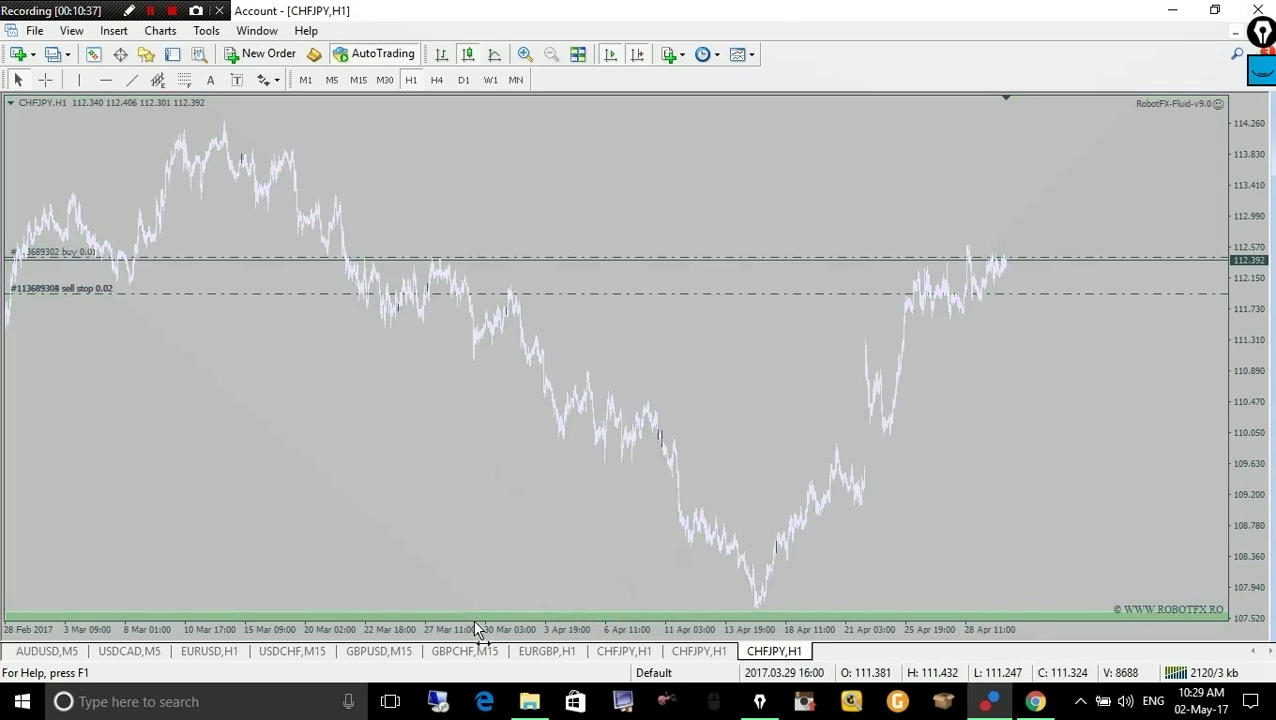
drag(30, 612, 5, 565)
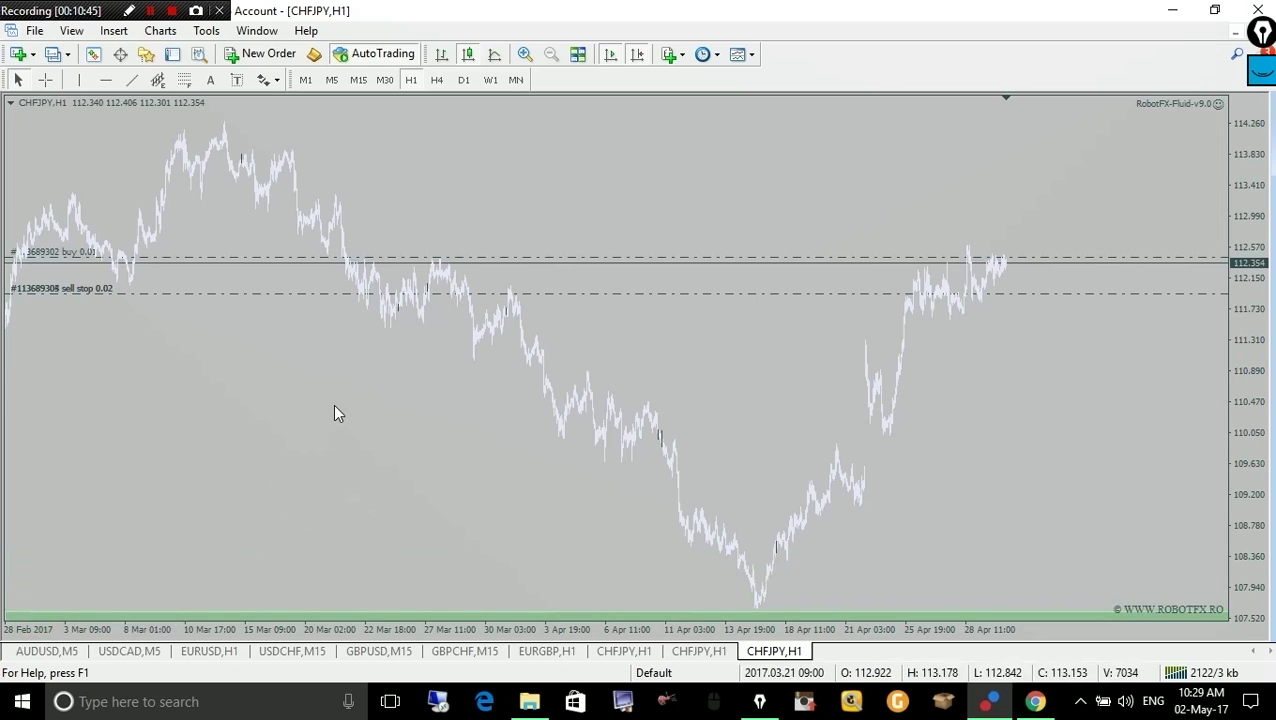
- Reopen the expert inputs, set BackgroundTrendYDistance to 520 and apply it to the chart
key(F7)
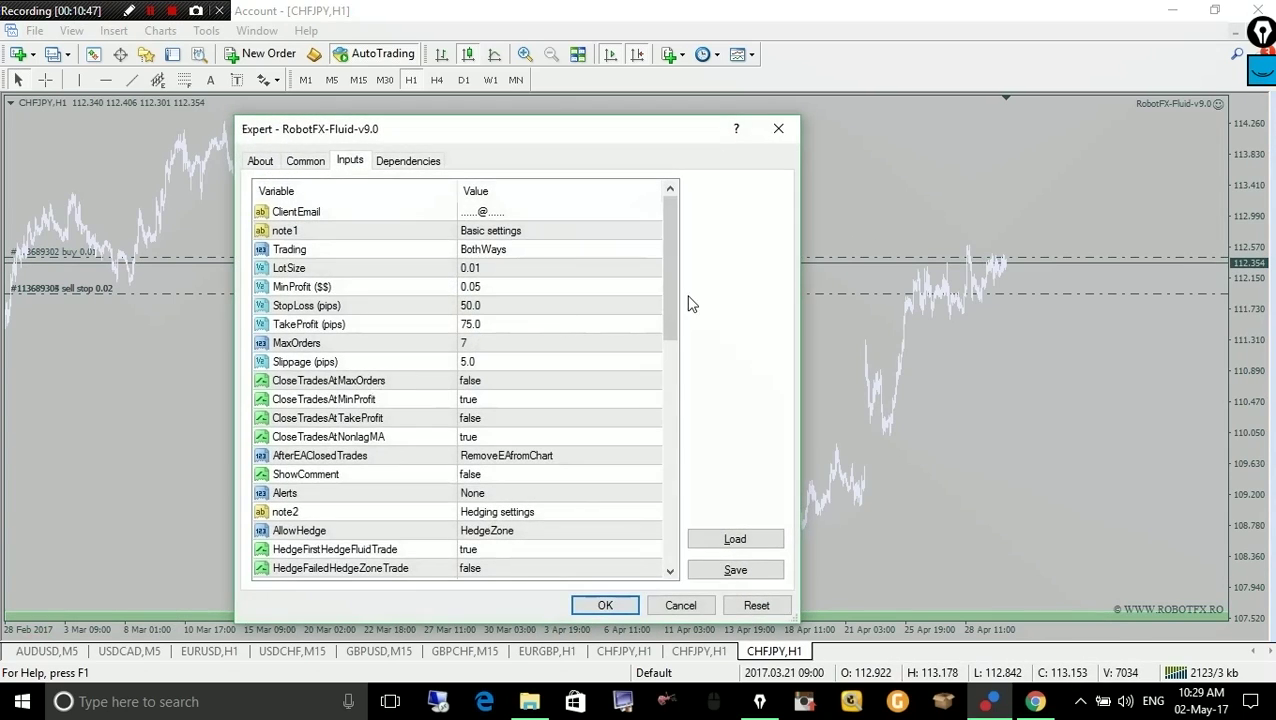
drag(671, 283, 641, 412)
double_click(564, 398)
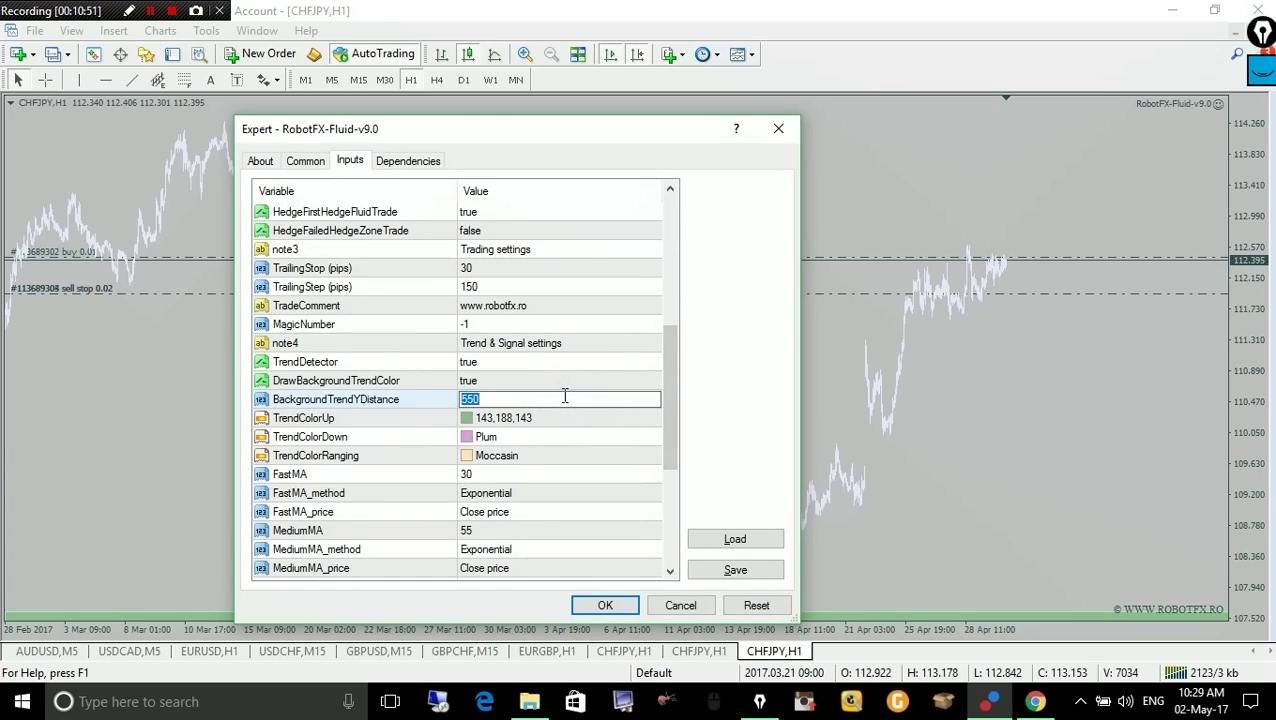
text(520)
click(606, 607)
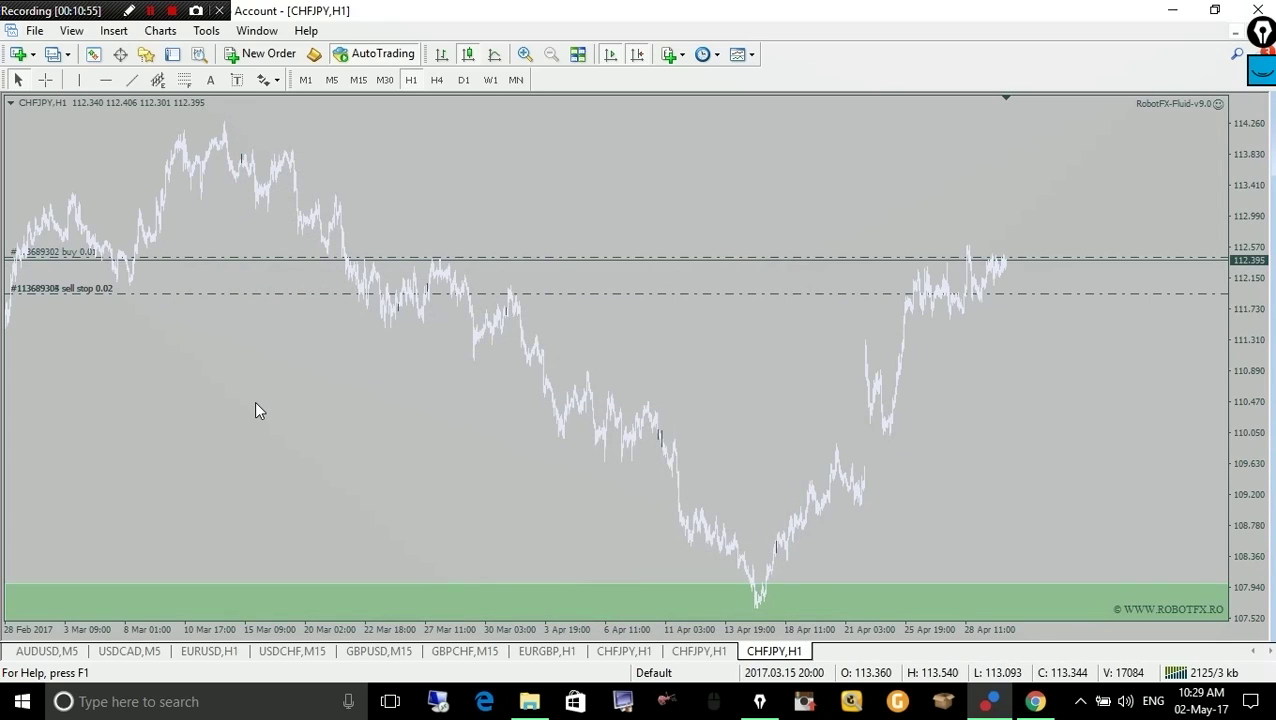
- Change the BackgroundTrendYDistance input of the expert to -700 and apply it
key(F7)
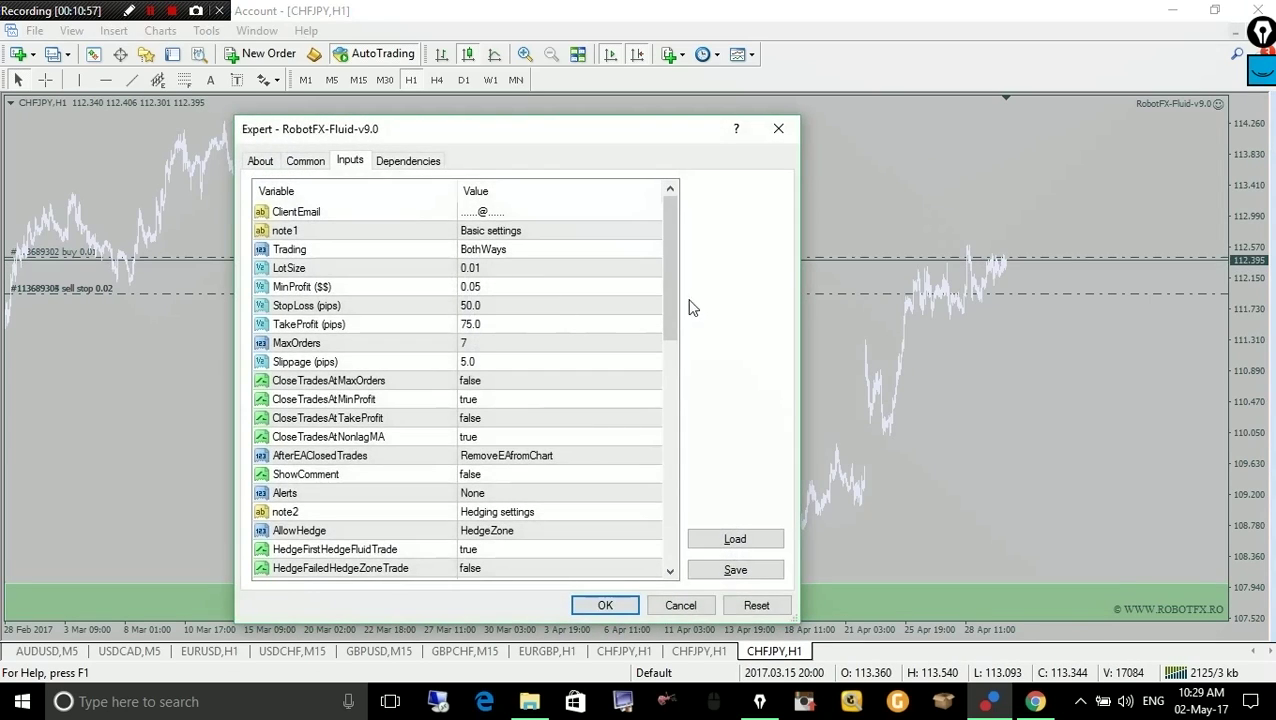
drag(678, 287, 680, 395)
click(476, 476)
click(477, 477)
key(BackSpace)
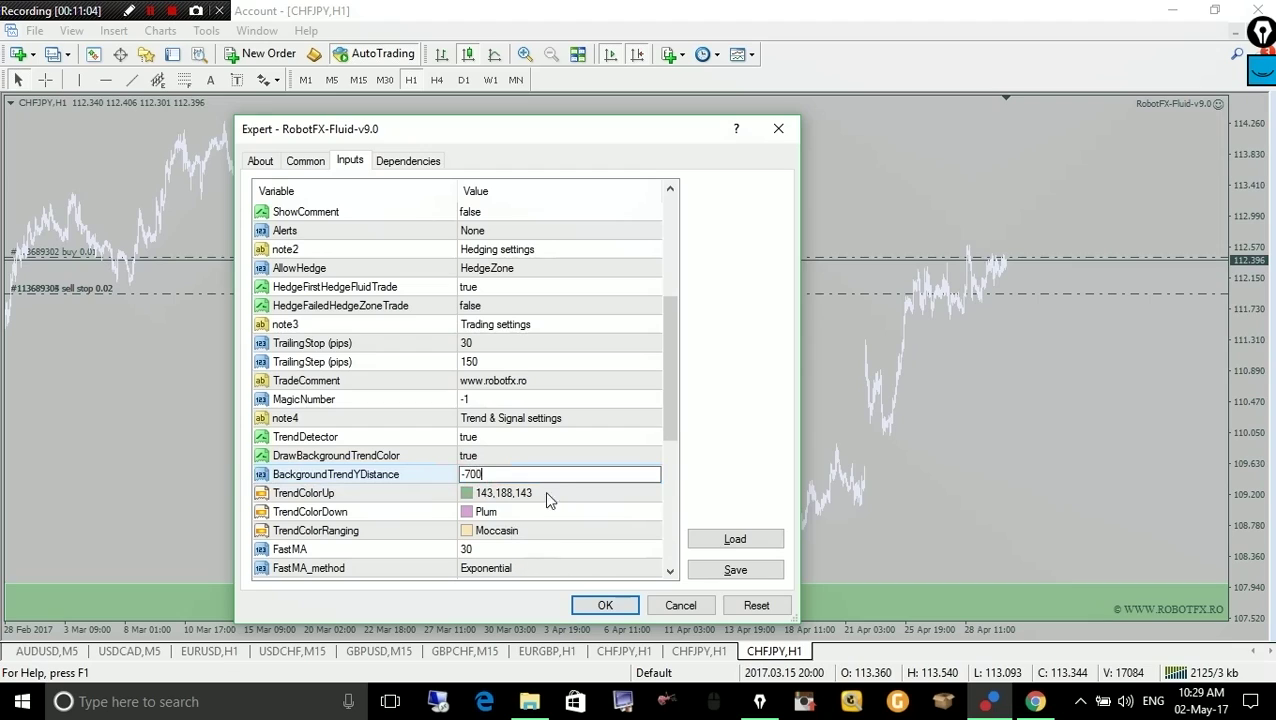
click(546, 494)
click(610, 605)
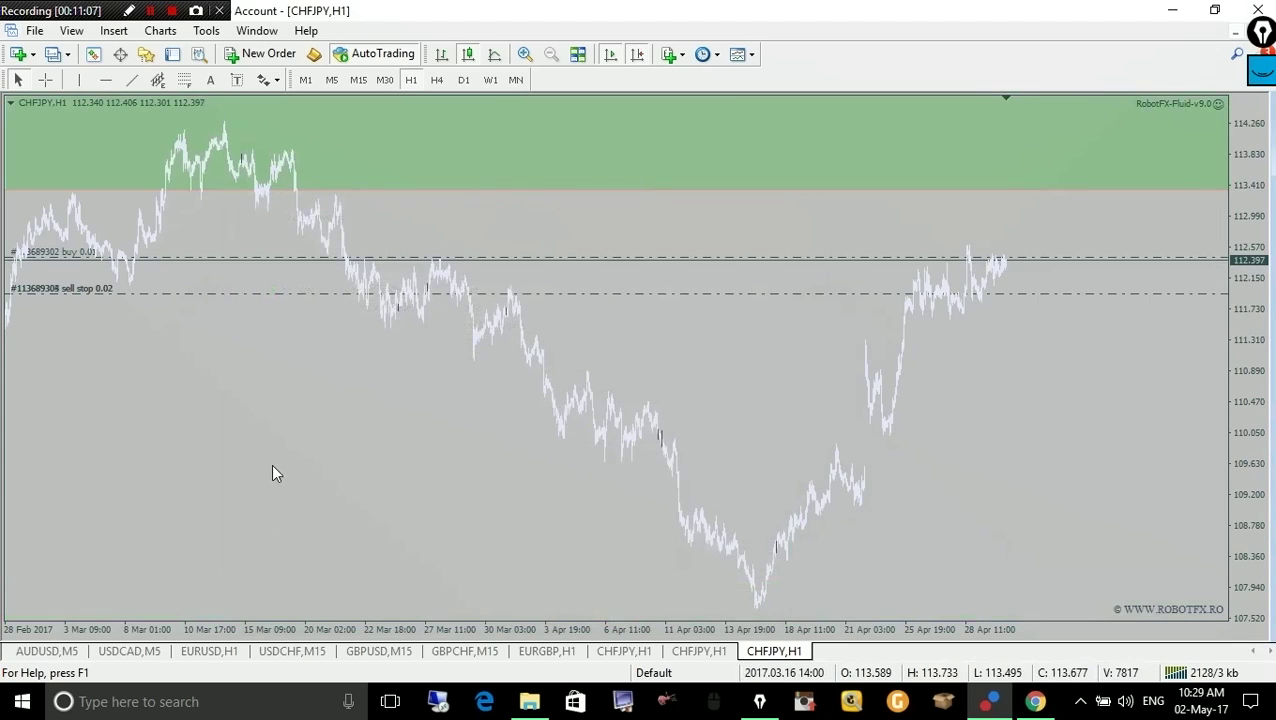
- Change the expert's BackgroundTrendYDistance to -800 and apply the new setting
key(F7)
scroll(562, 440, down, 5)
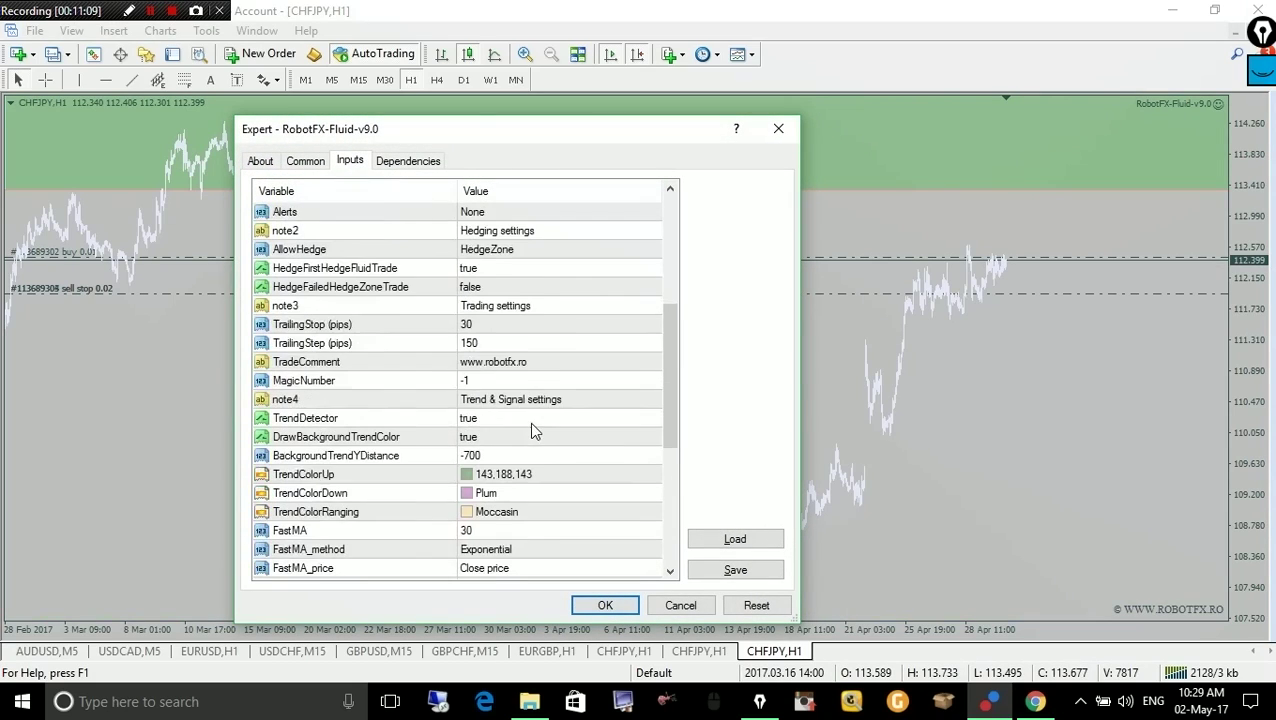
double_click(499, 455)
click(501, 457)
key(BackSpace)
key(BackSpace)
key(BackSpace)
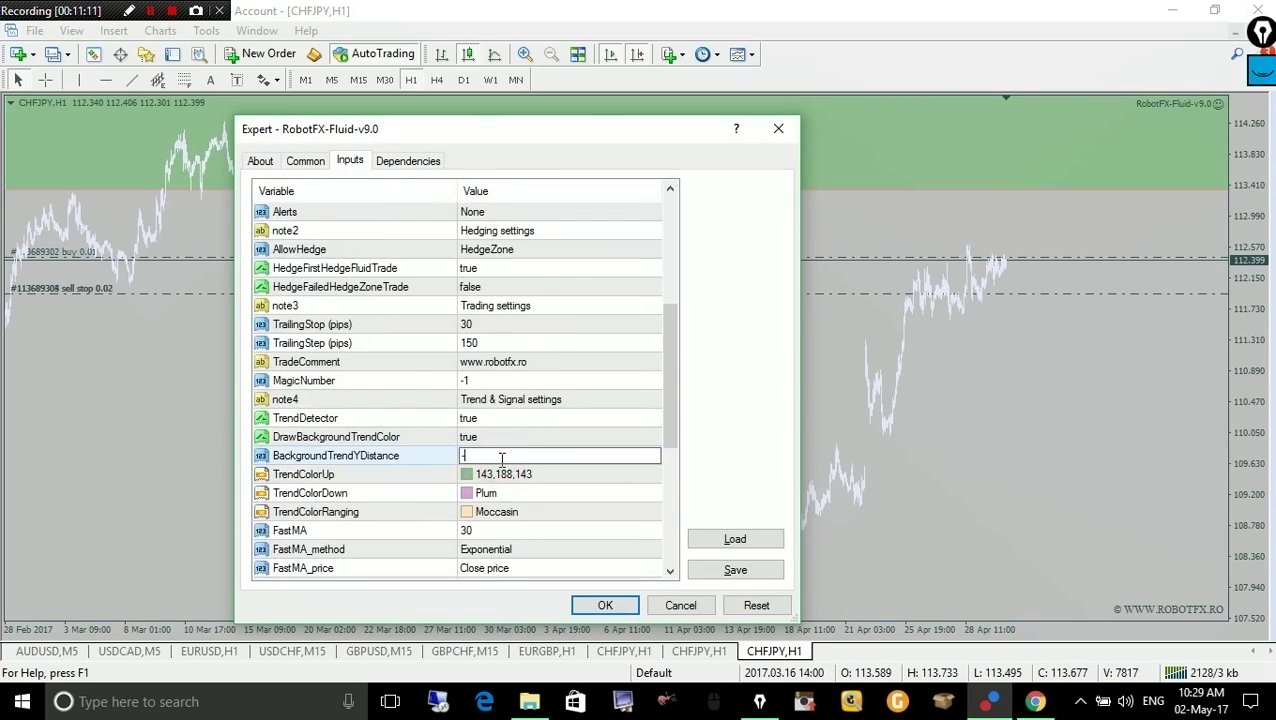
click(520, 493)
click(605, 605)
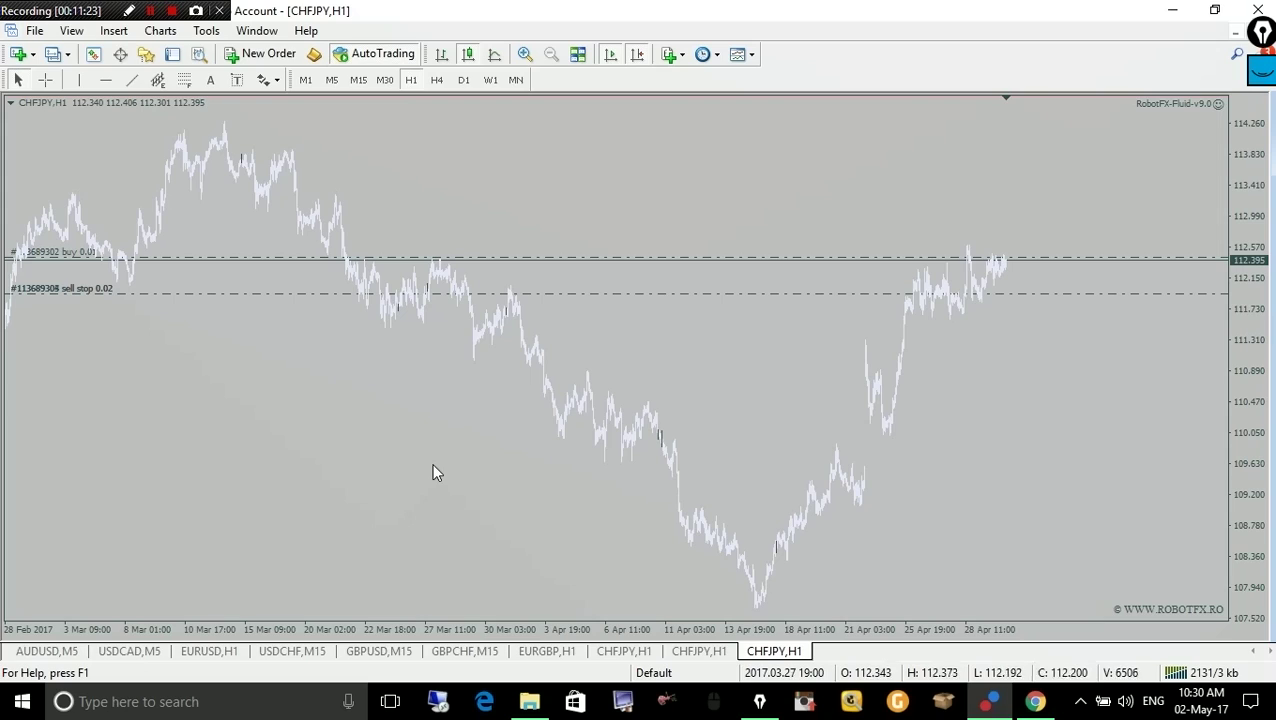
- Set BackgroundTrendYDistance back to 0 in the expert inputs and apply it
key(F7)
drag(668, 300, 672, 394)
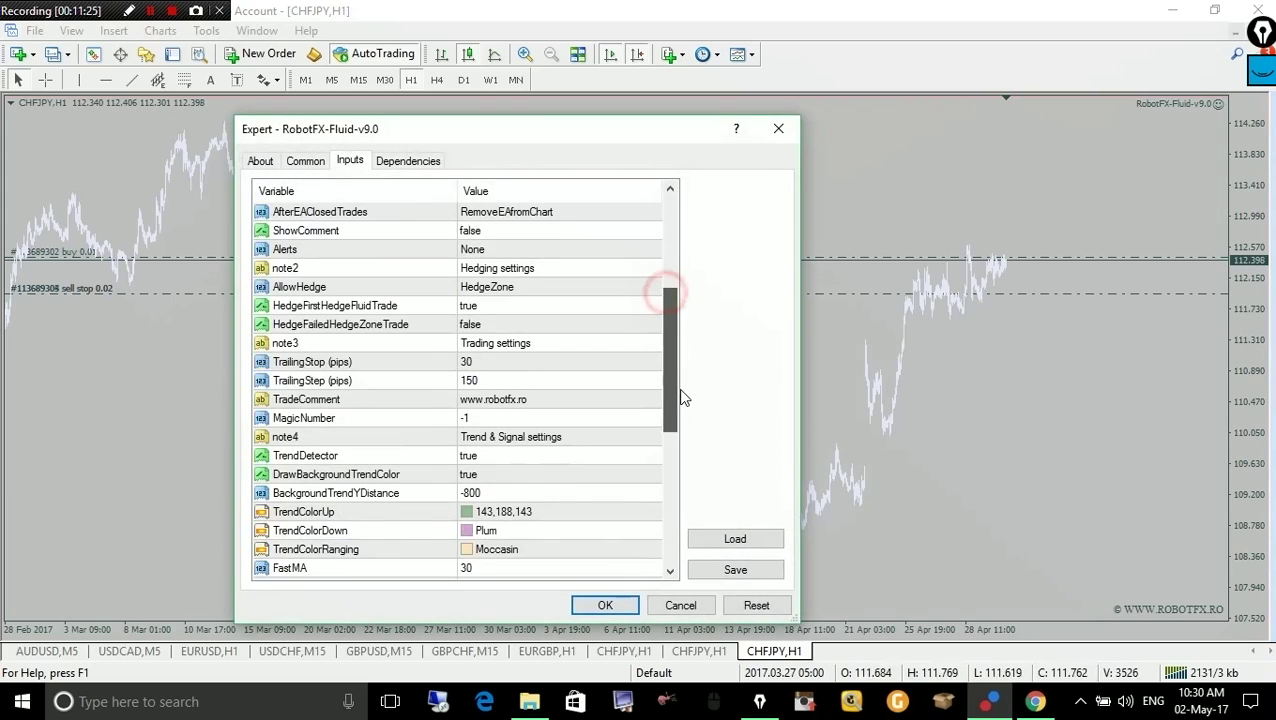
scroll(497, 412, down, 2)
click(497, 380)
click(497, 380)
text(0)
click(522, 455)
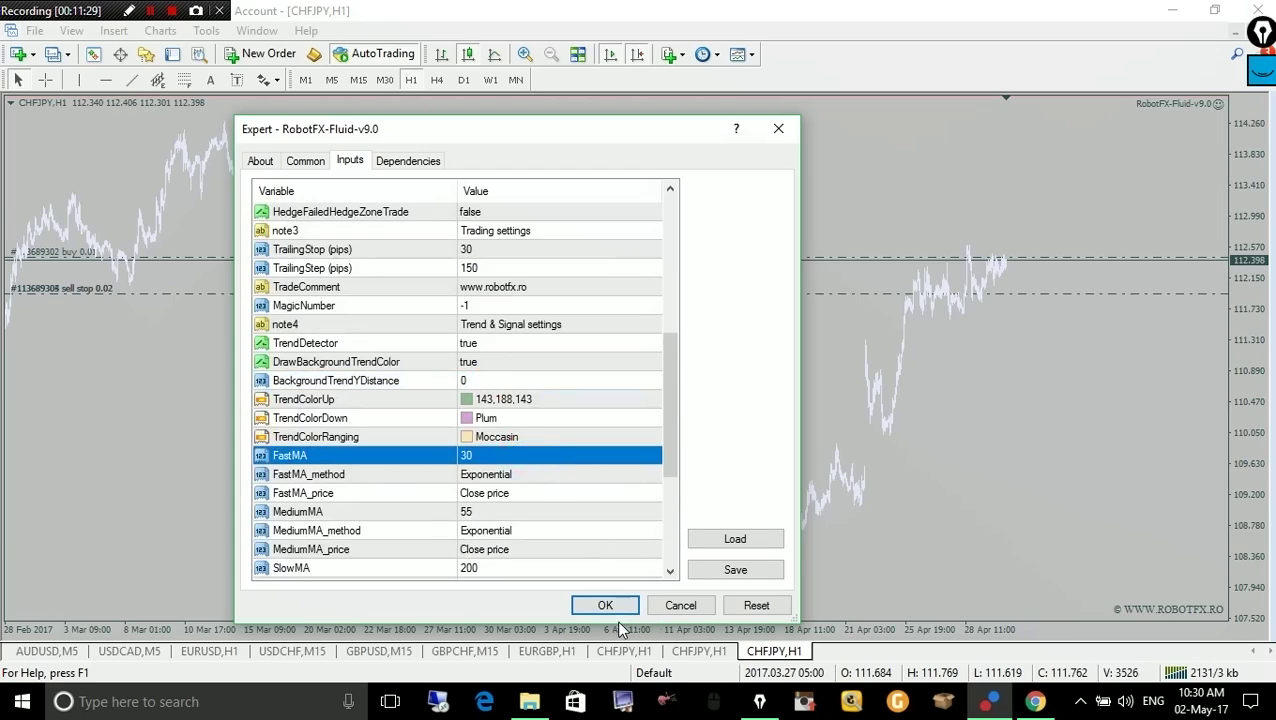
click(605, 605)
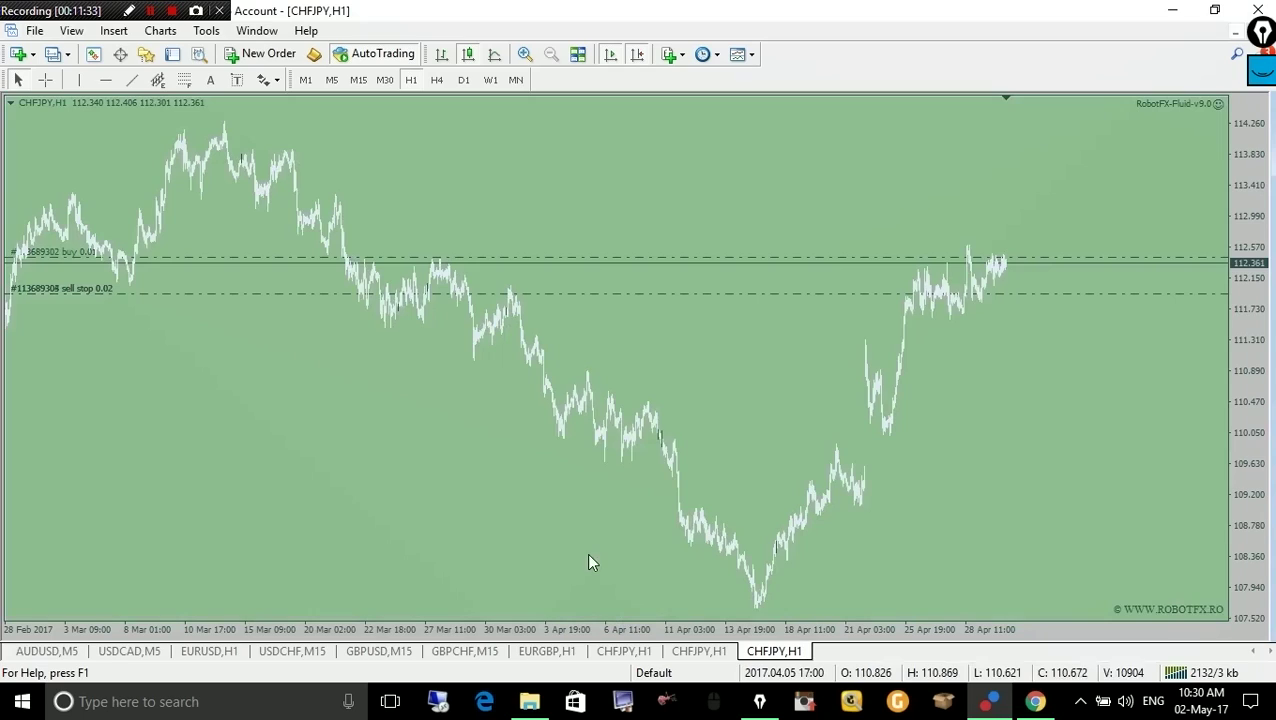
- Switch to the CHFJPY H1 chart with the 200SMA and trace the price relative to the SlowMA in the uptrend
click(619, 652)
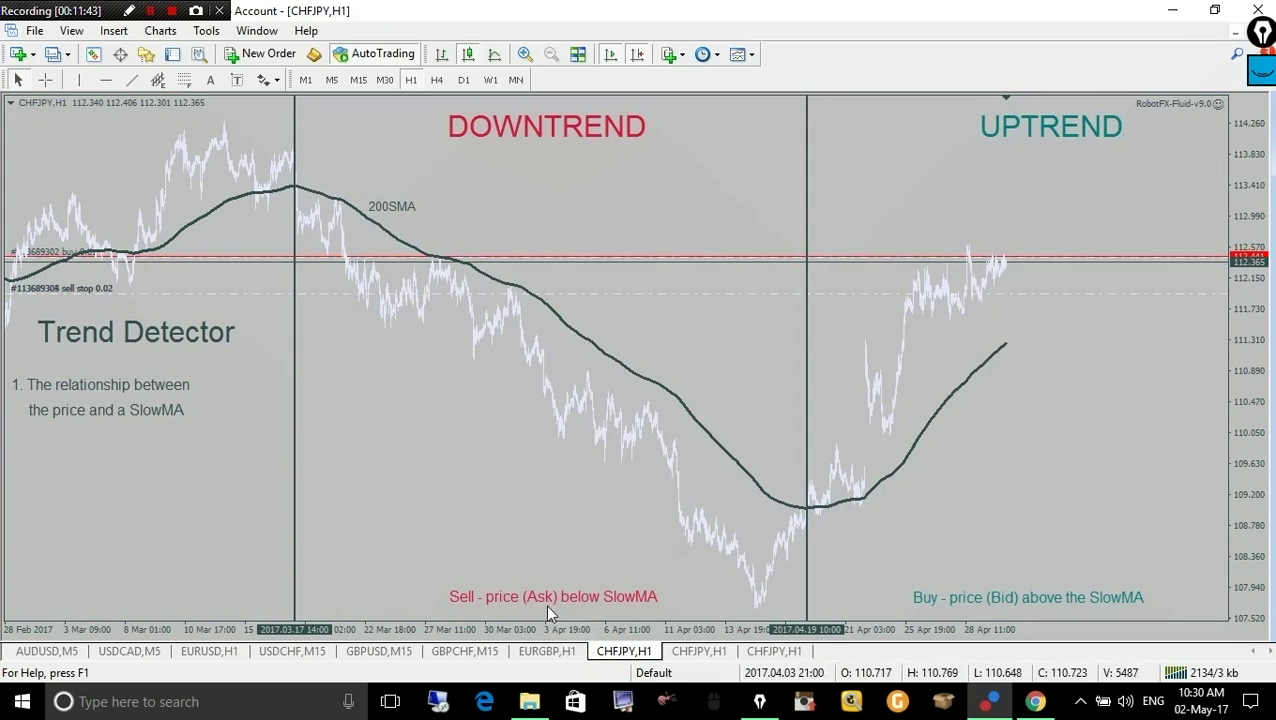
click(381, 207)
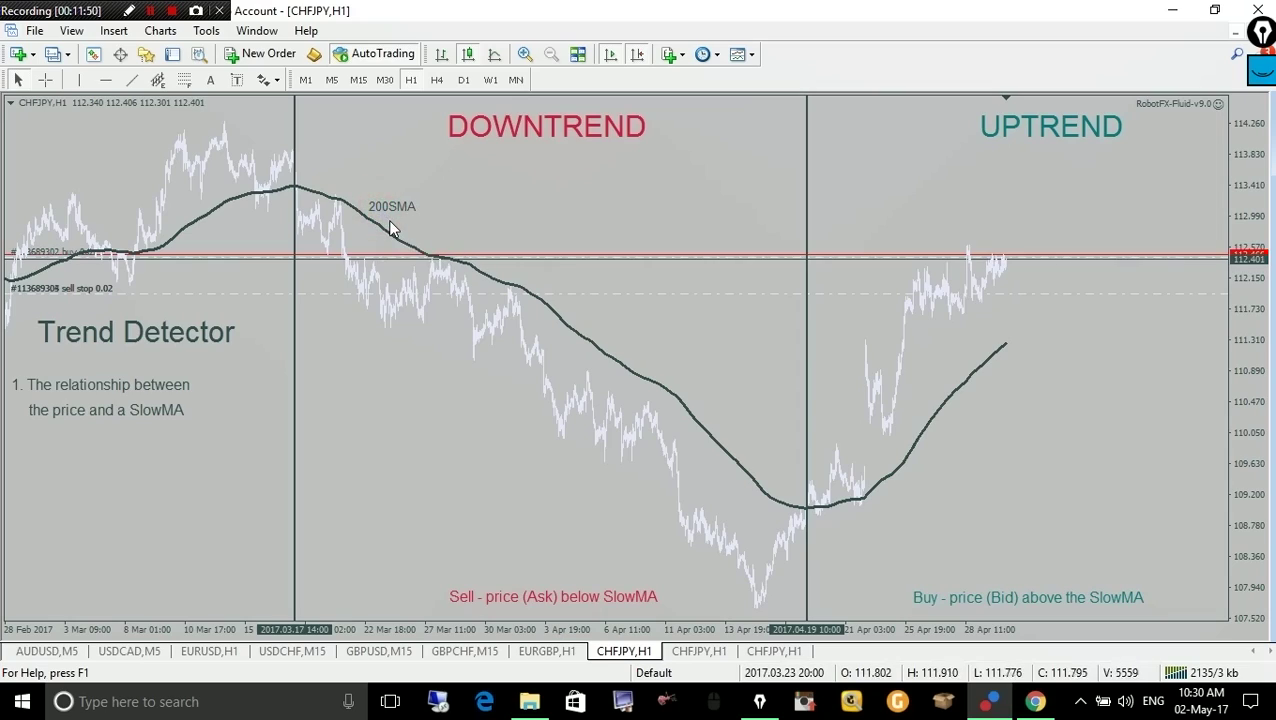
middle_click(806, 505)
drag(812, 505, 1001, 250)
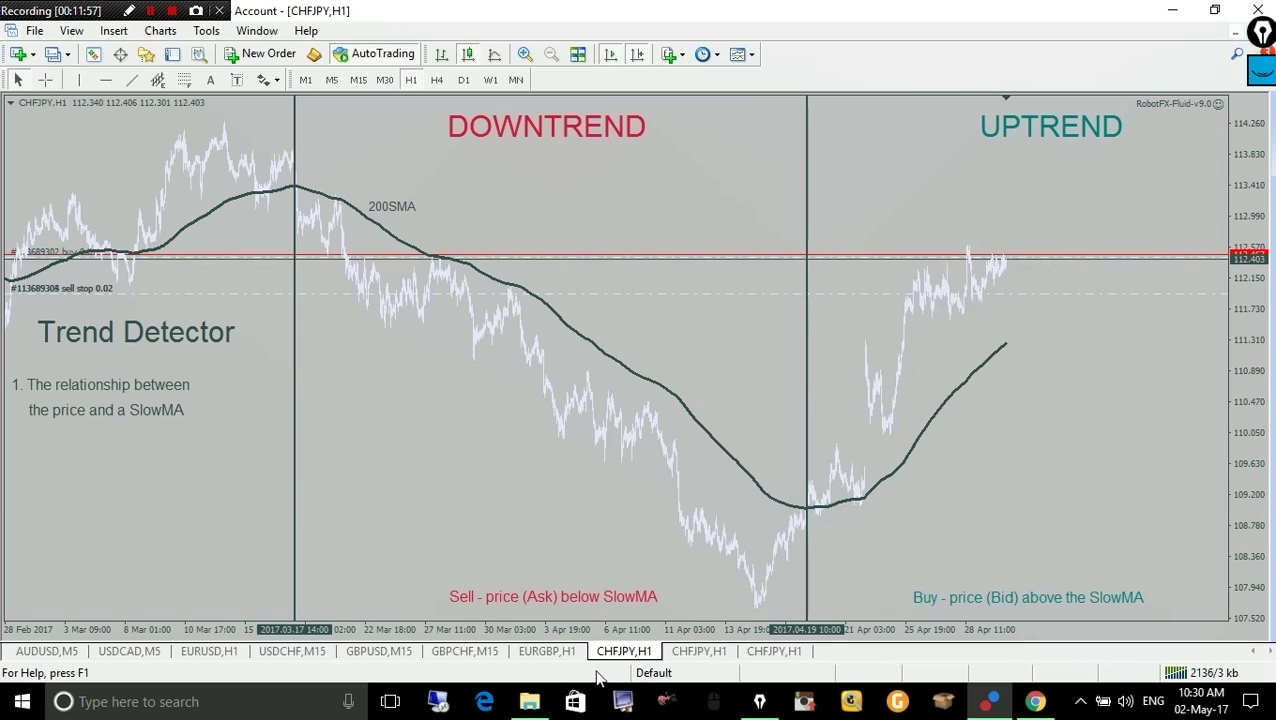
- View the CHFJPY H1 chart with the 30EMA and 55EMA, trace its downtrend and uptrend sections, and compare it with the 200SMA chart
click(676, 658)
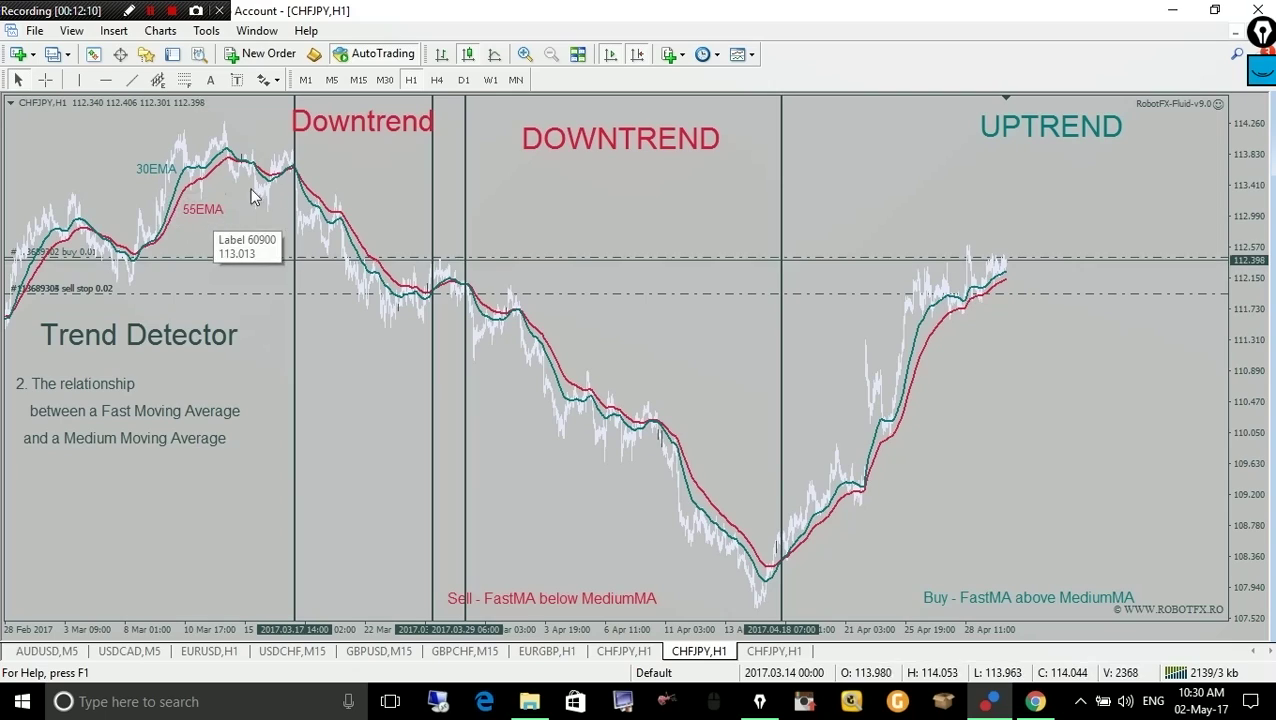
middle_click(292, 172)
drag(297, 152, 430, 252)
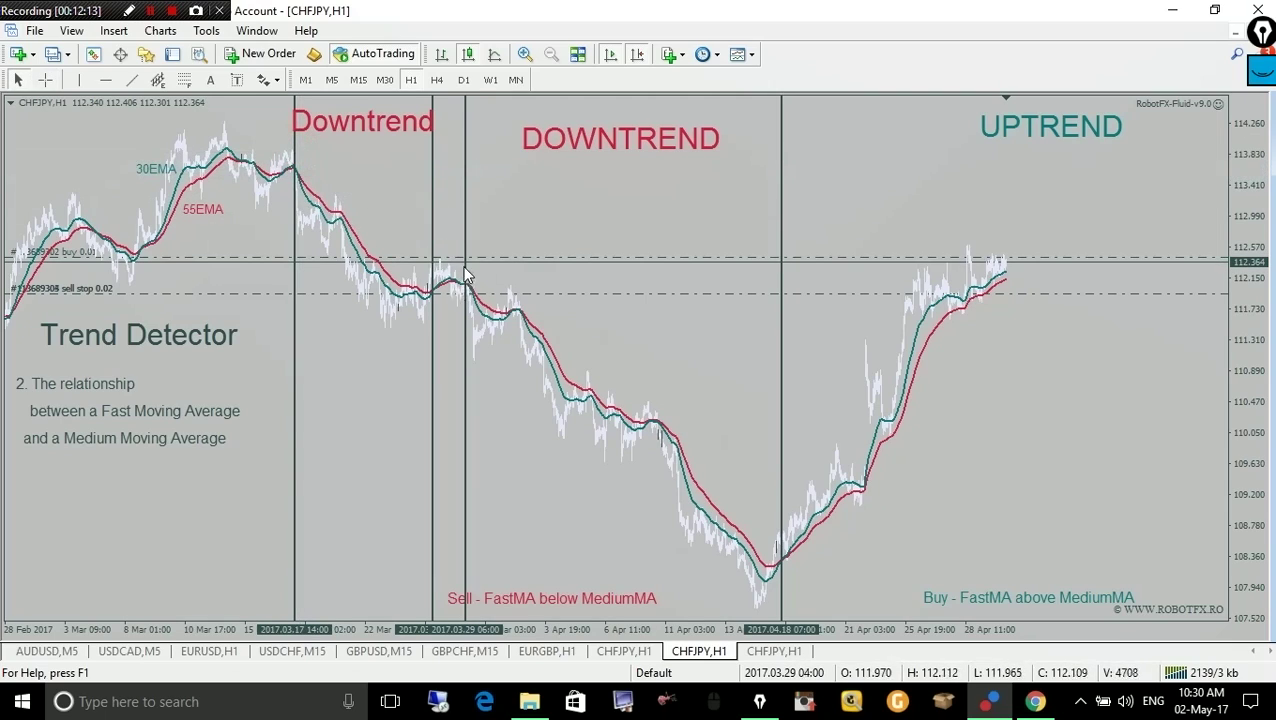
mouse_move(463, 297)
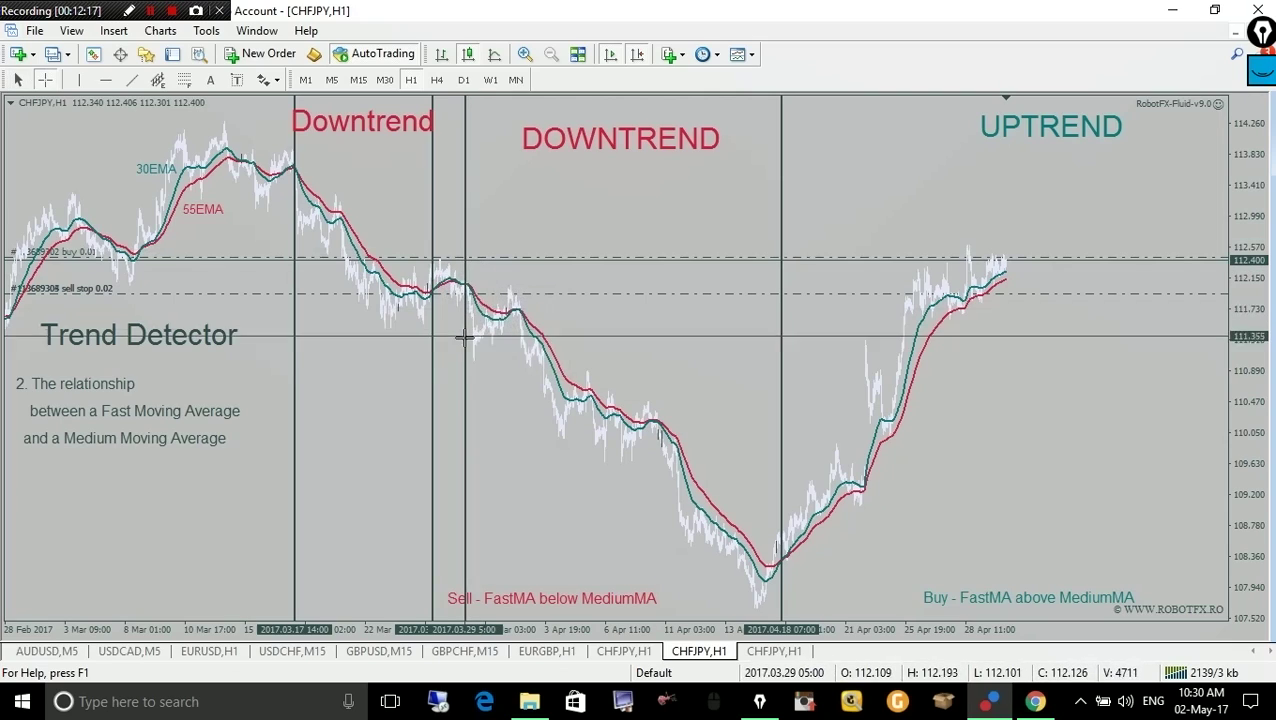
click(468, 298)
drag(470, 300, 783, 566)
middle_click(805, 597)
drag(787, 576, 951, 440)
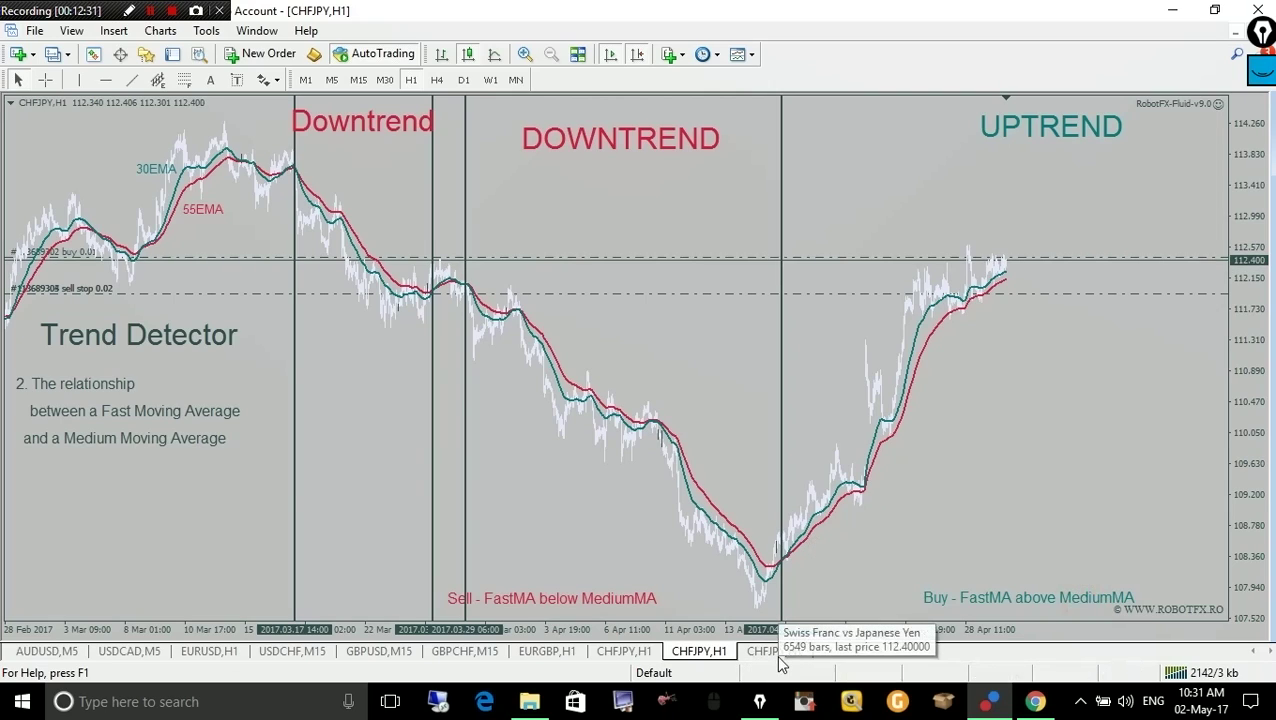
click(624, 651)
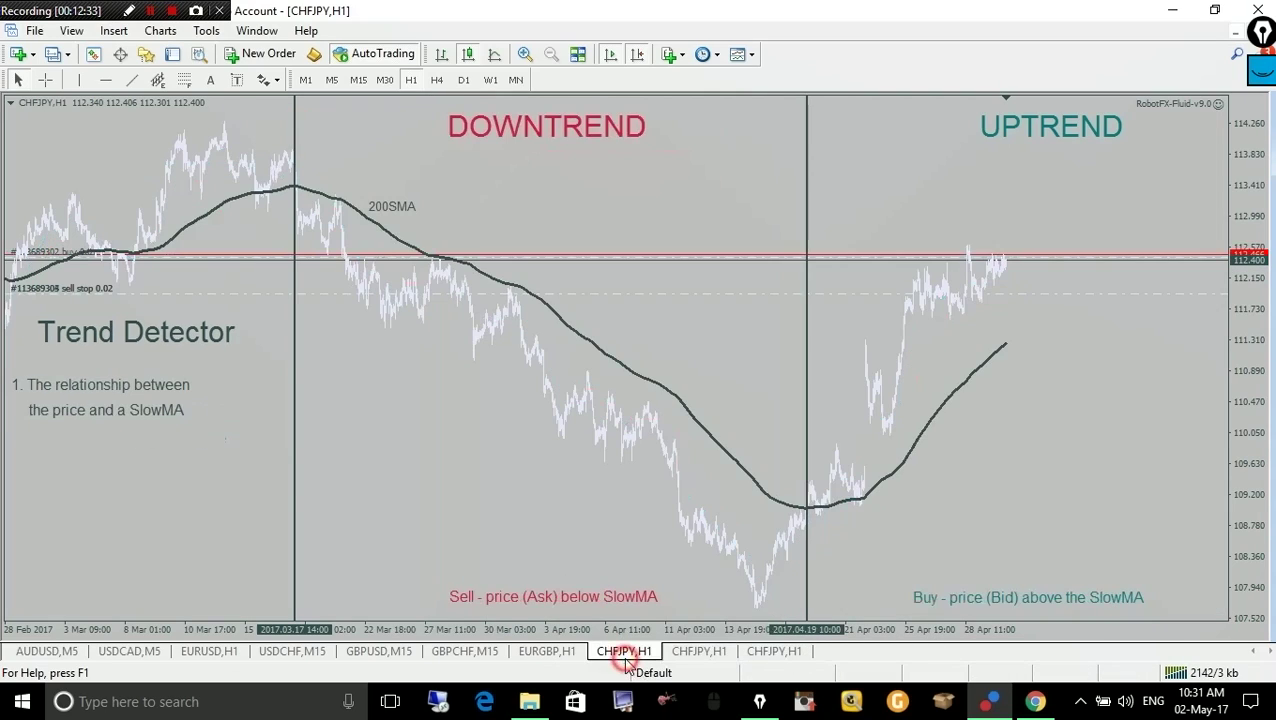
click(699, 651)
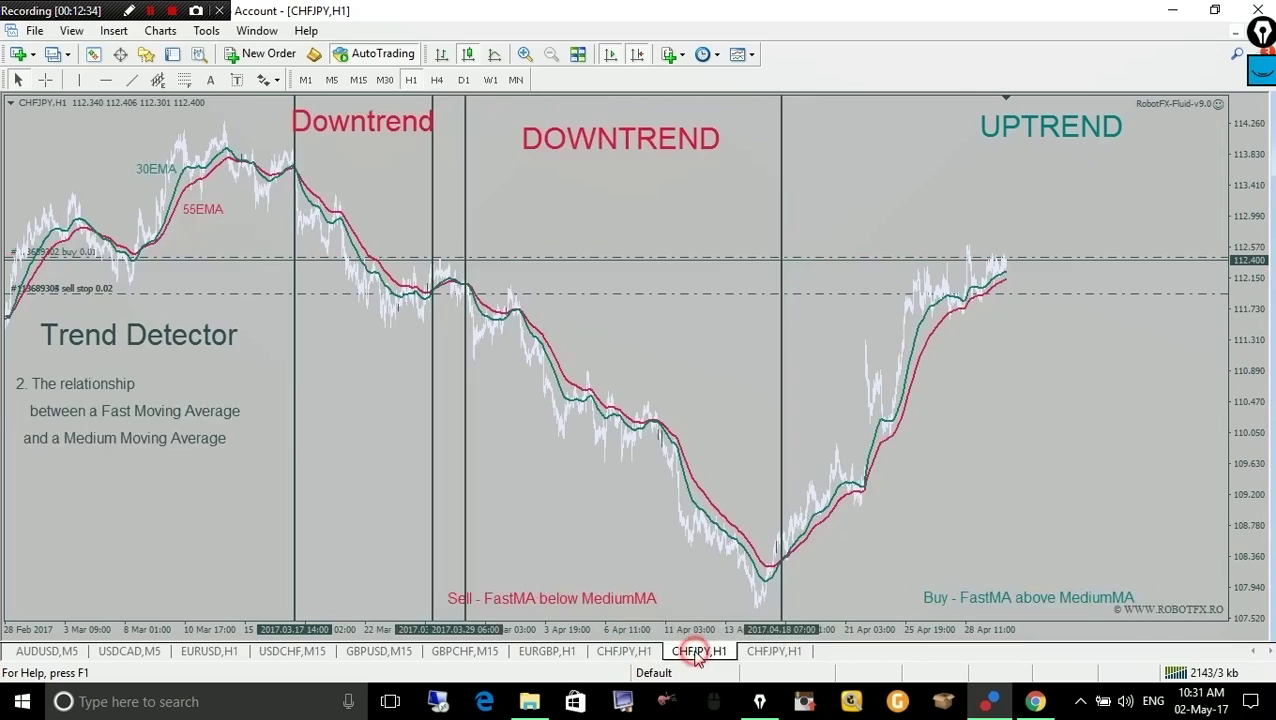
- Review the FastMA, MediumMA and SlowMA settings in the expert inputs of the green-background CHFJPY H1 chart, and close them without changes
click(800, 650)
key(F7)
drag(665, 262, 690, 474)
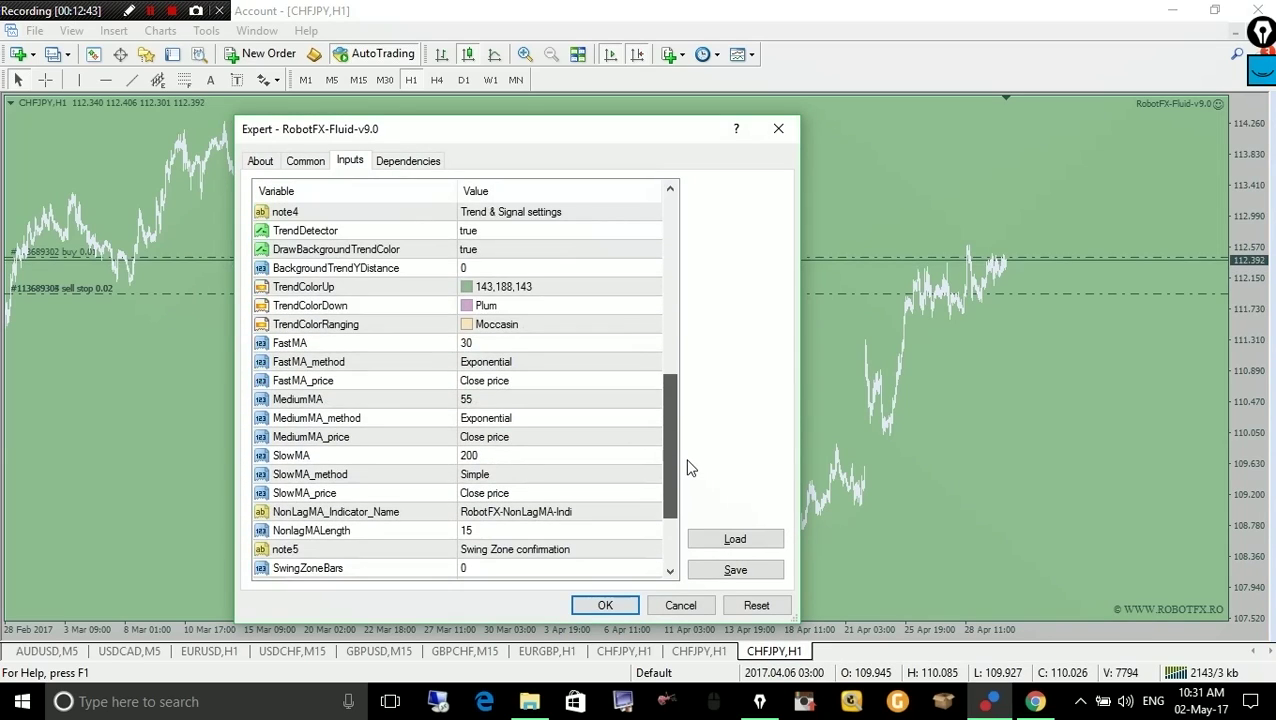
click(513, 347)
click(519, 398)
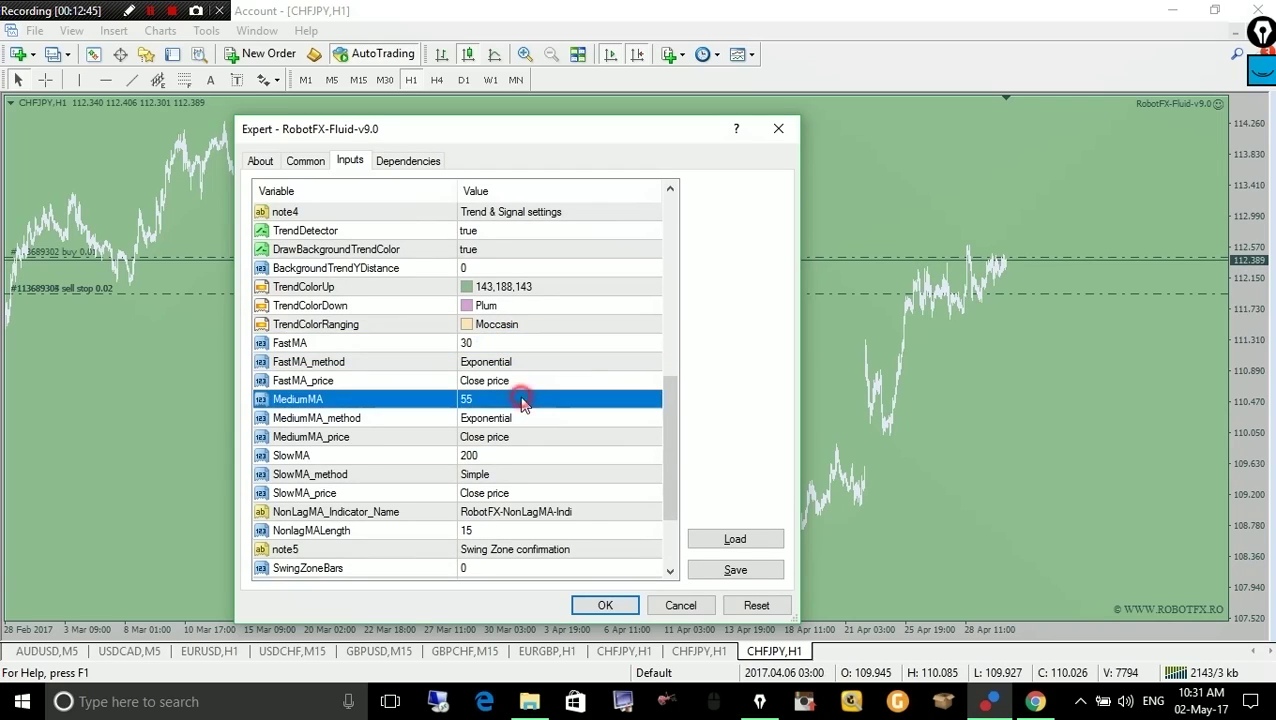
click(513, 454)
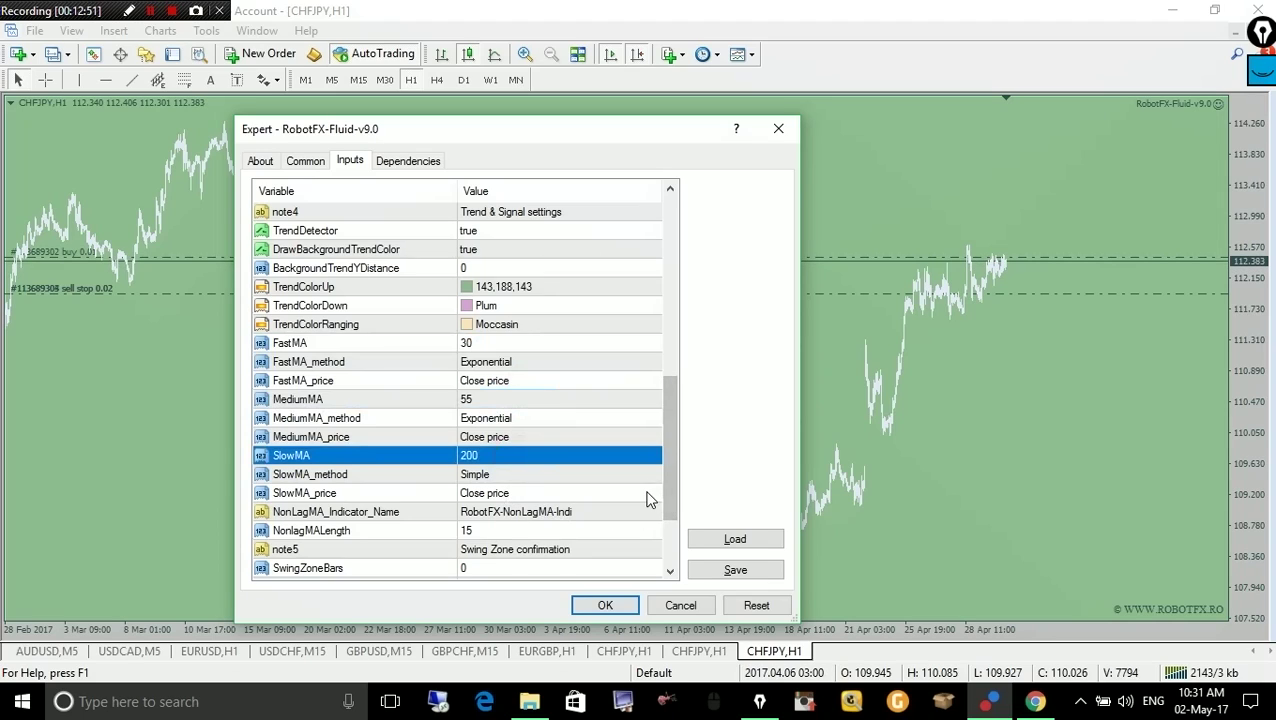
click(679, 605)
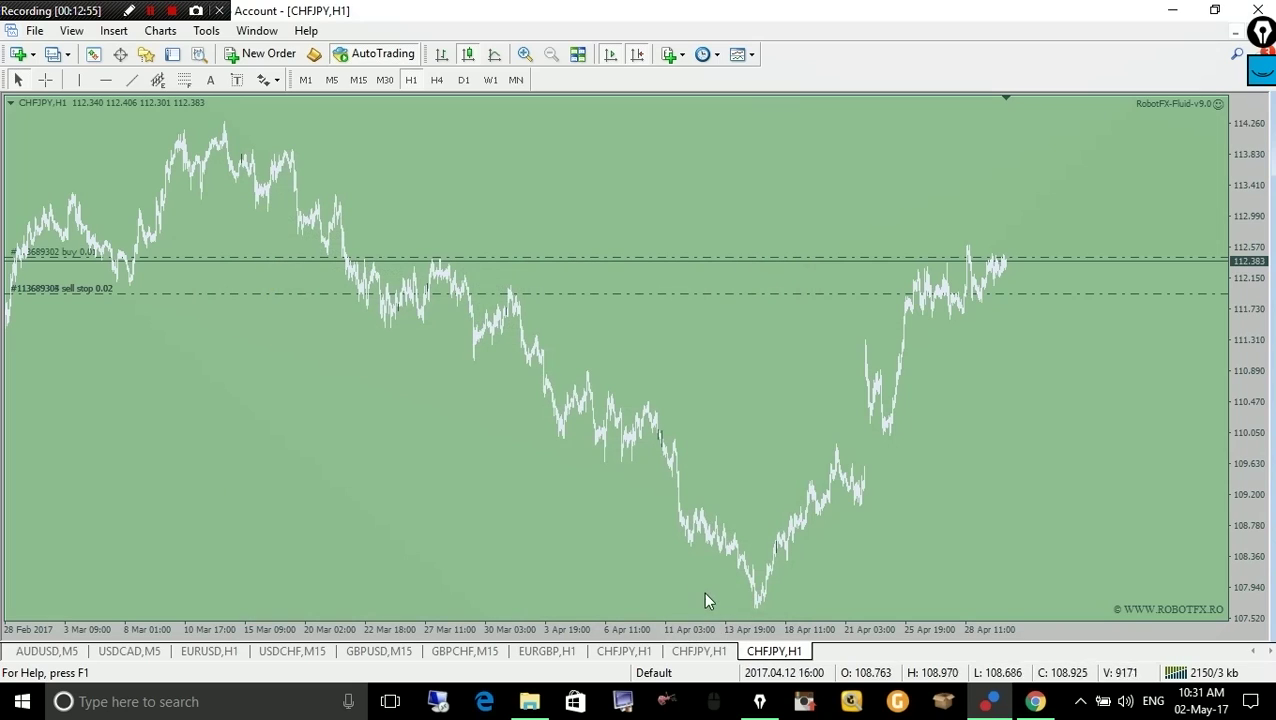
- Switch to the RobotFX Fluid page in Chrome and show the site's Help options
mouse_move(1040, 703)
click(990, 625)
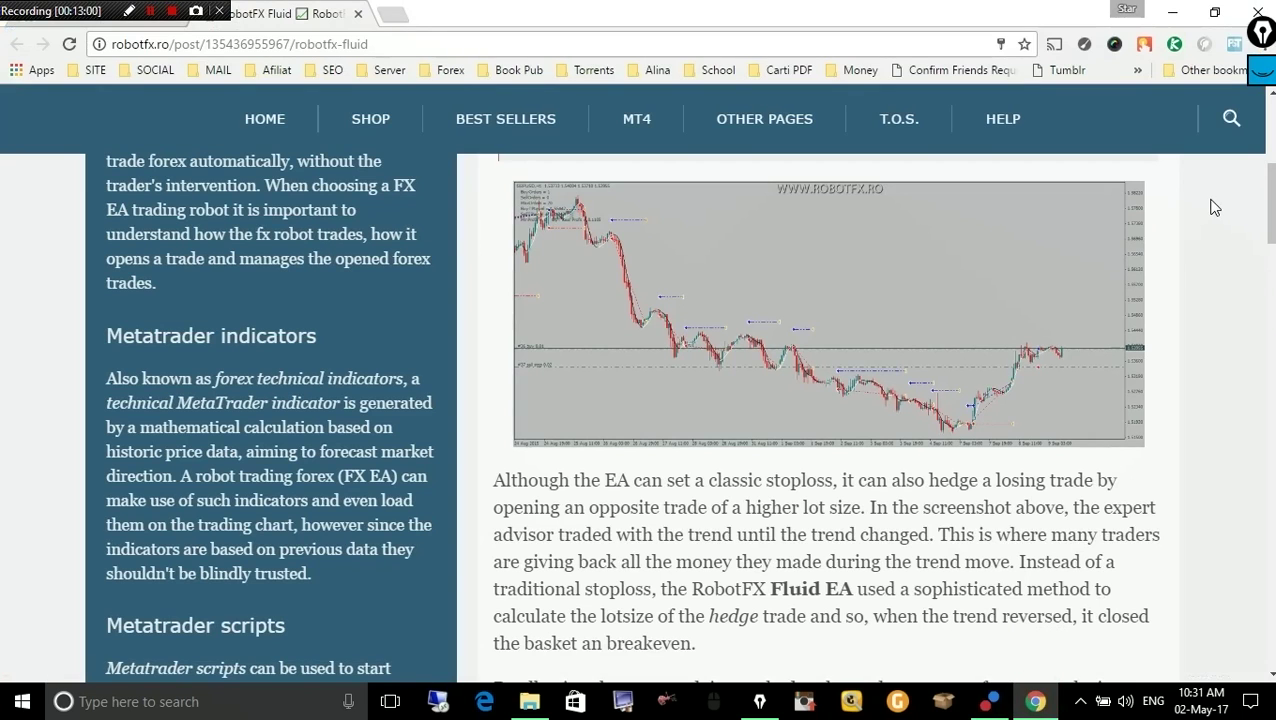
mouse_move(1043, 131)
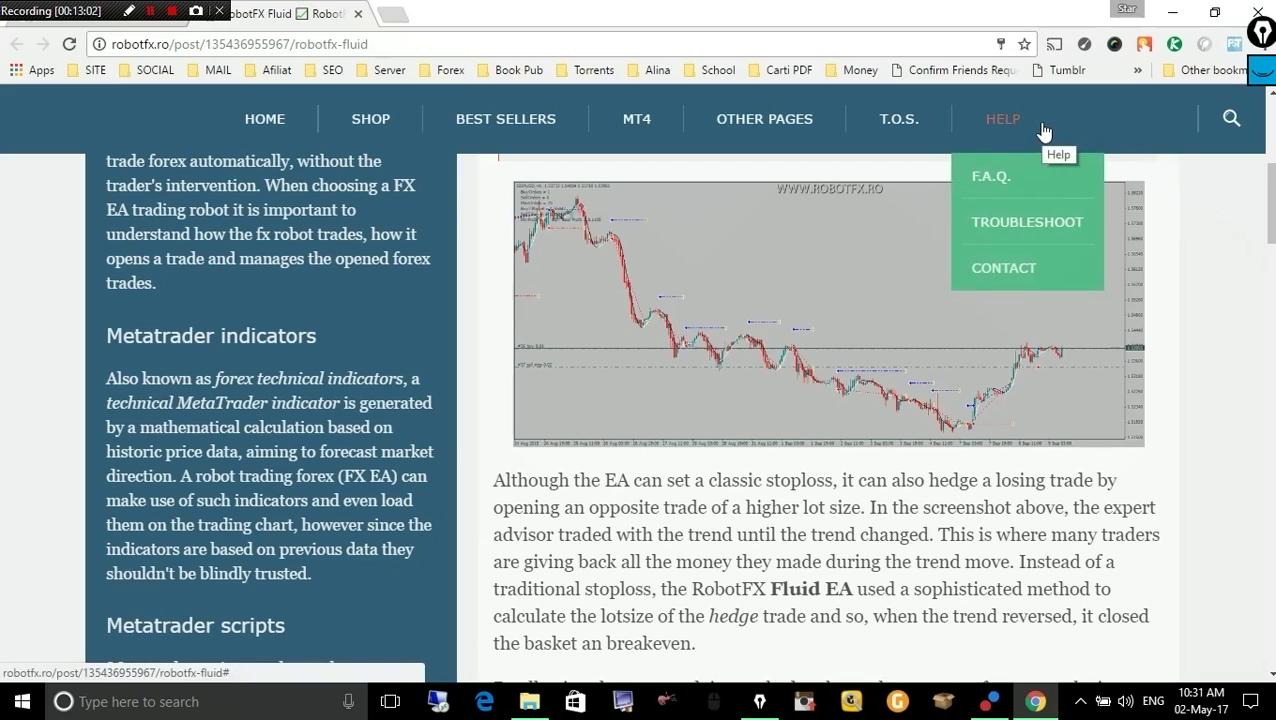